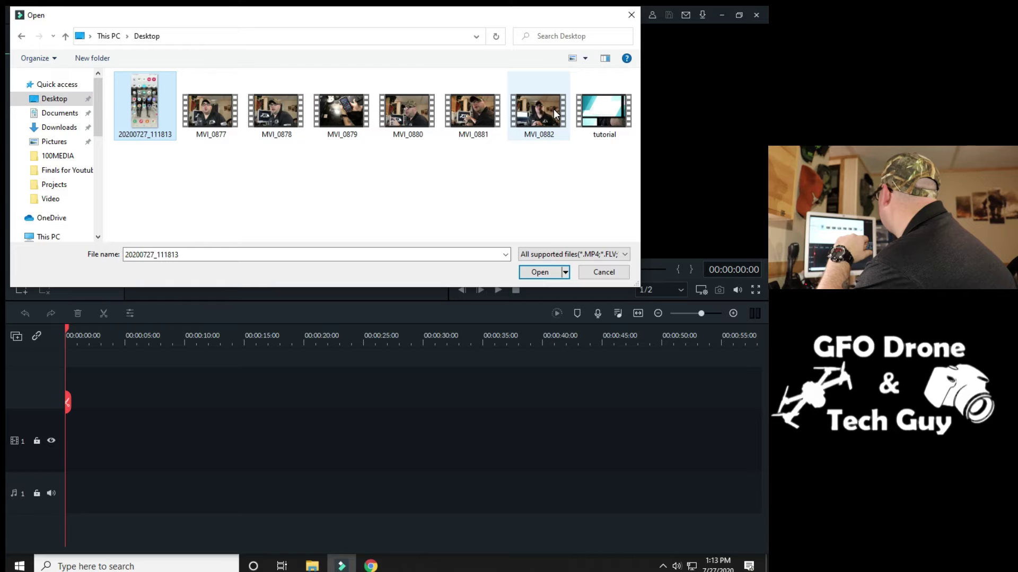
Step: Import 20200727_111813 and place MVI_0882 on video track 1, keeping 1920 x 1080 25fps
right_click(276, 135)
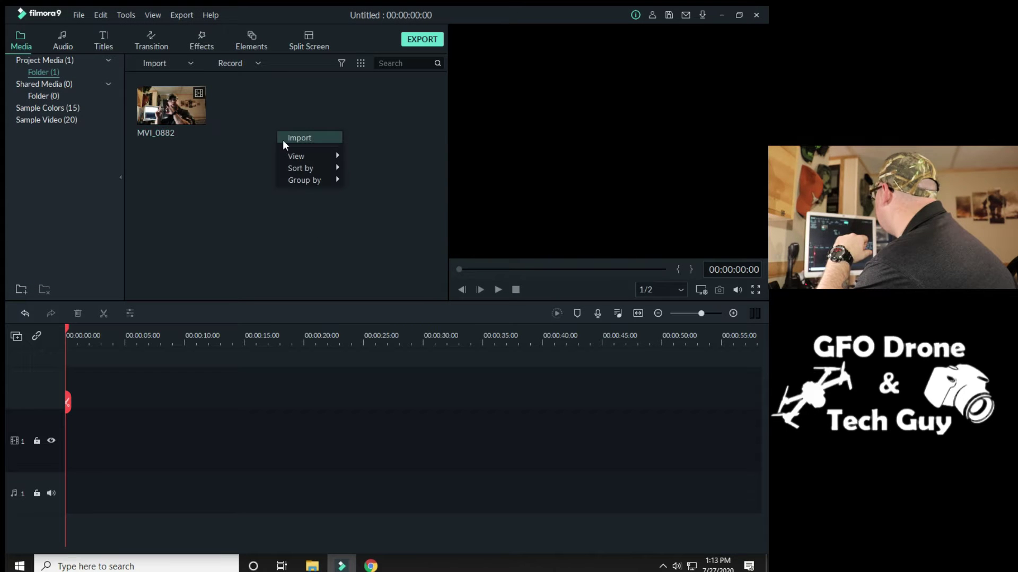
click(295, 141)
double_click(156, 123)
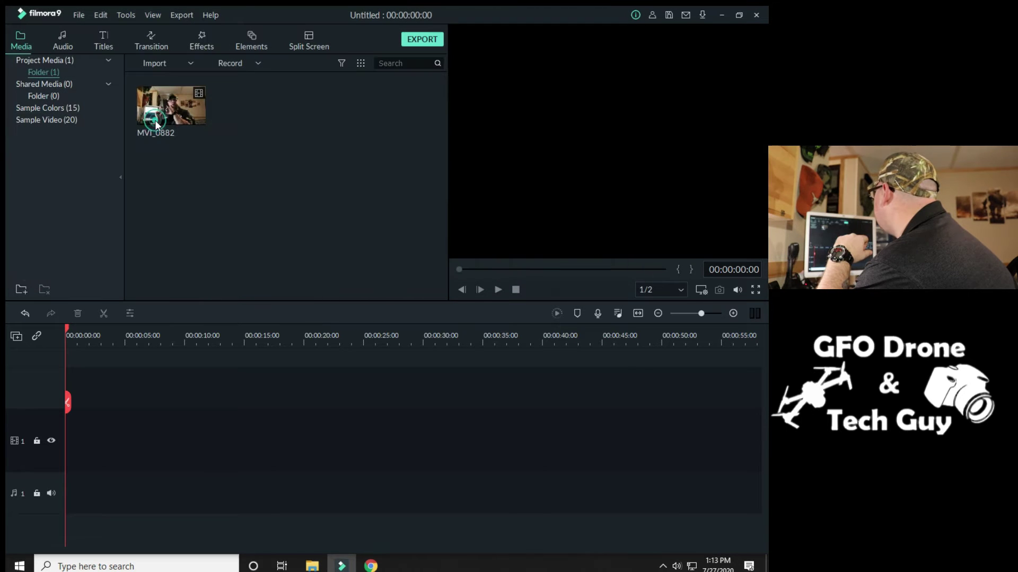
drag(188, 112, 70, 457)
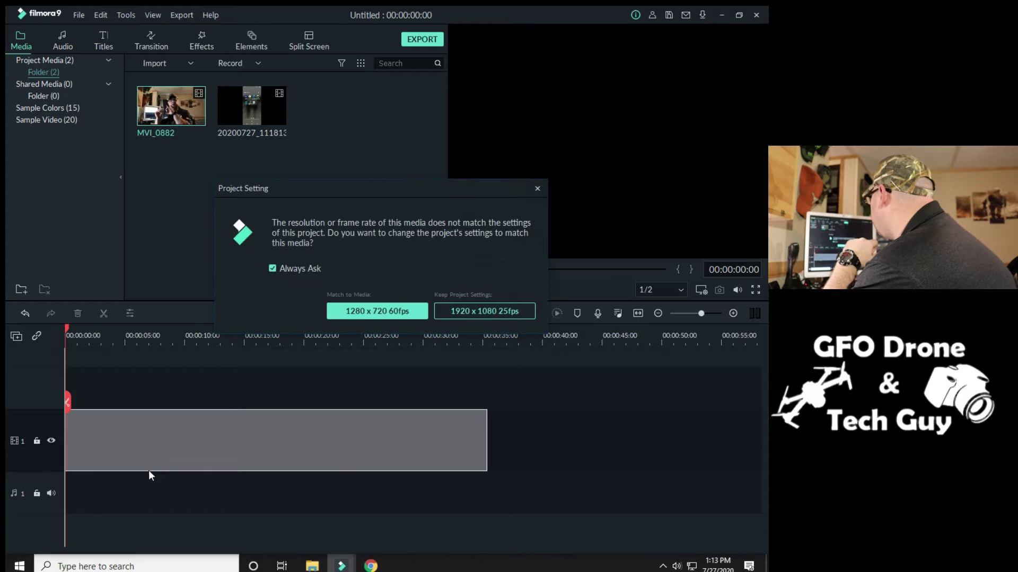
click(459, 308)
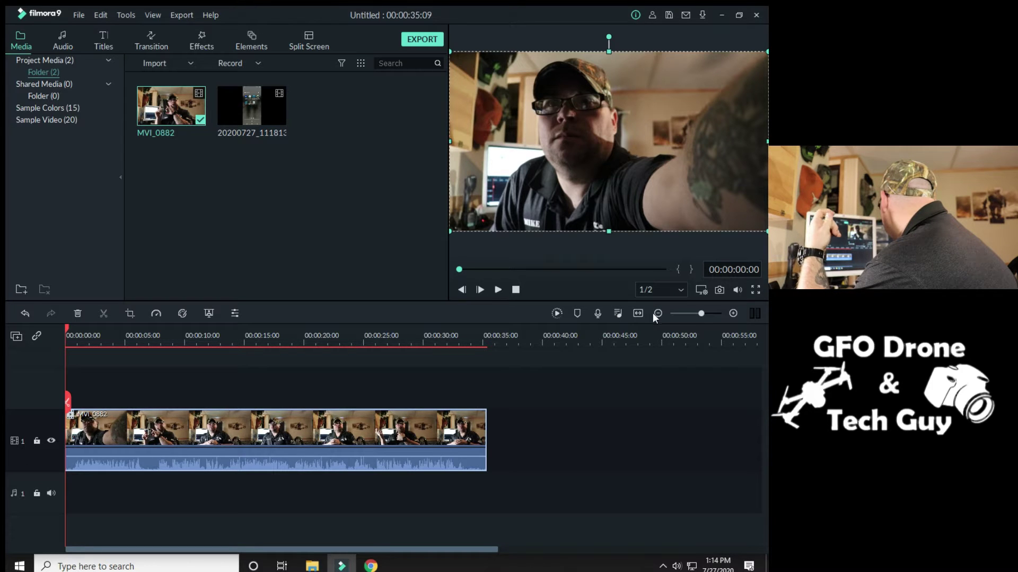
Step: Turn the preview volume all the way down, then raise it back up
click(736, 290)
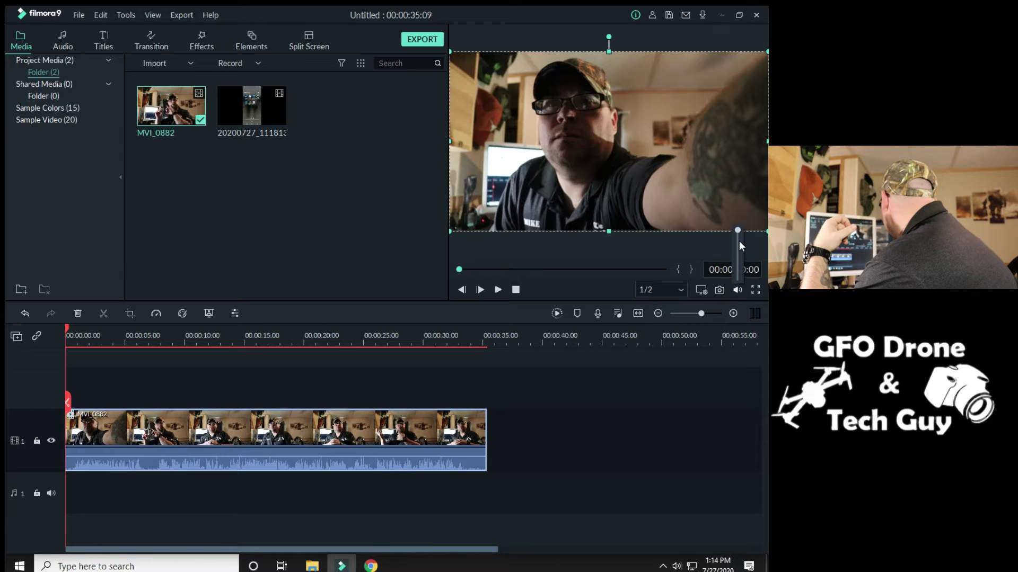
click(737, 277)
drag(731, 270, 732, 227)
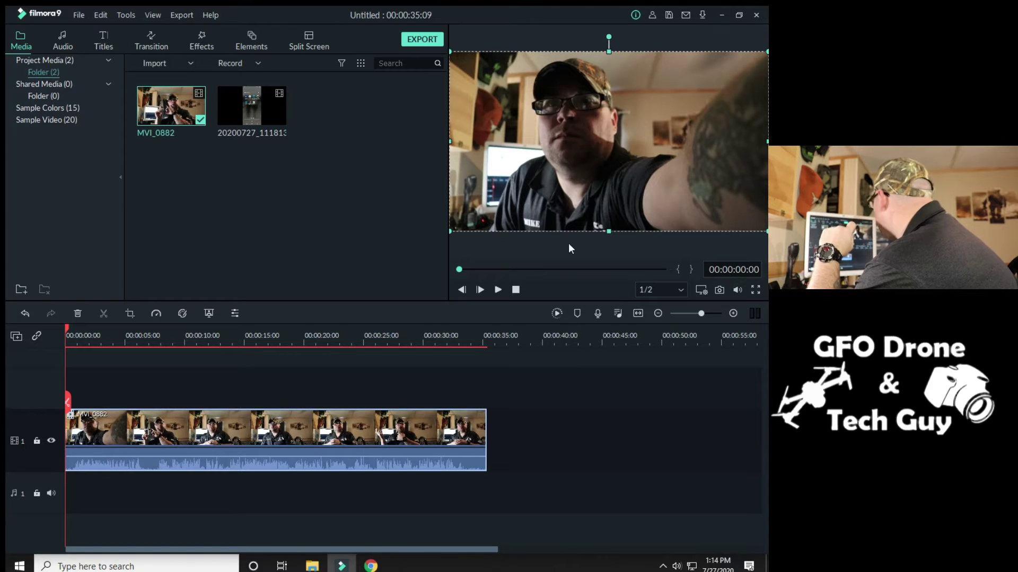
Step: Find the 00:00:06:02 moment and add 20200727_111813 on a new video track 2
click(498, 289)
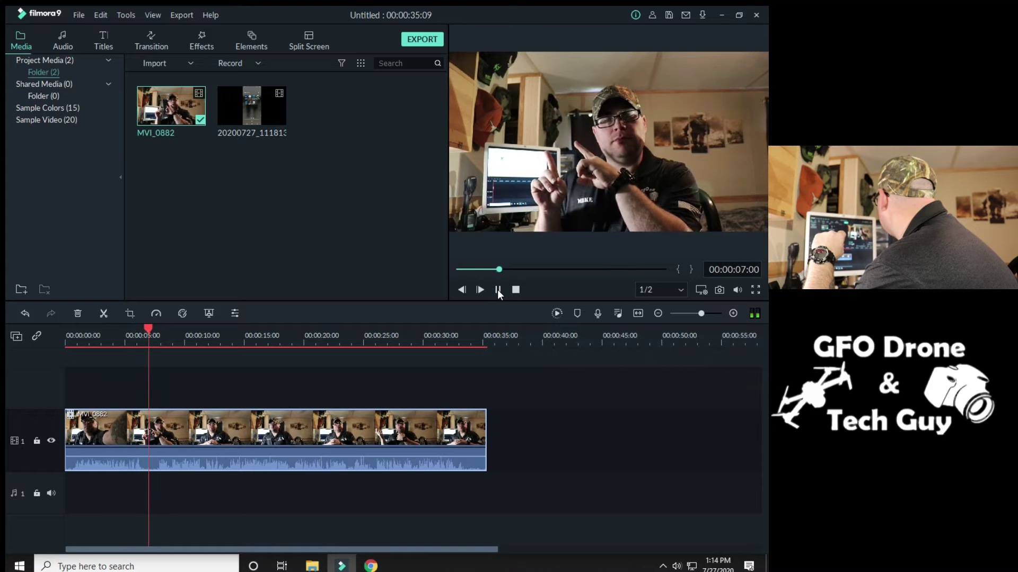
click(498, 289)
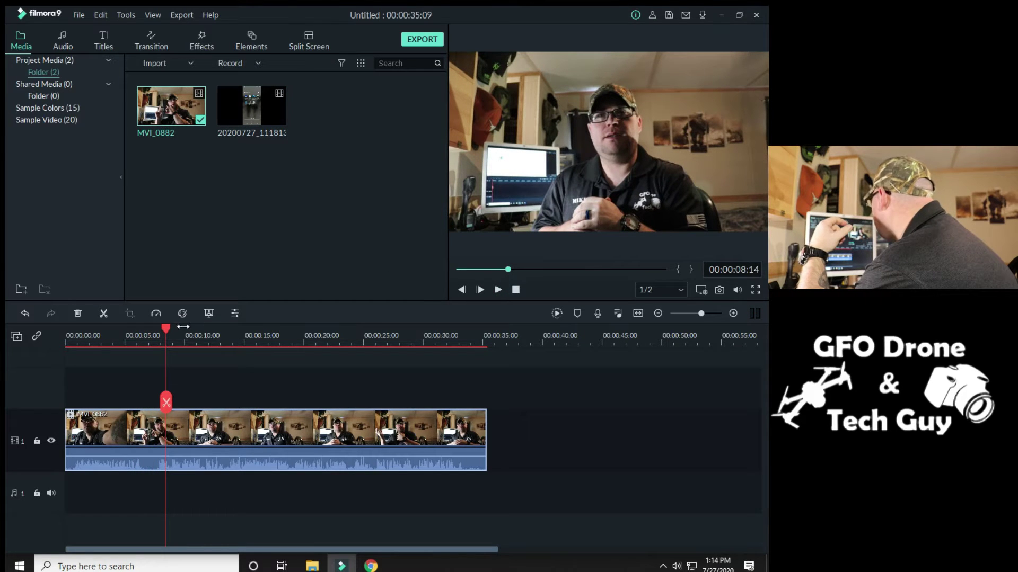
drag(168, 331, 141, 328)
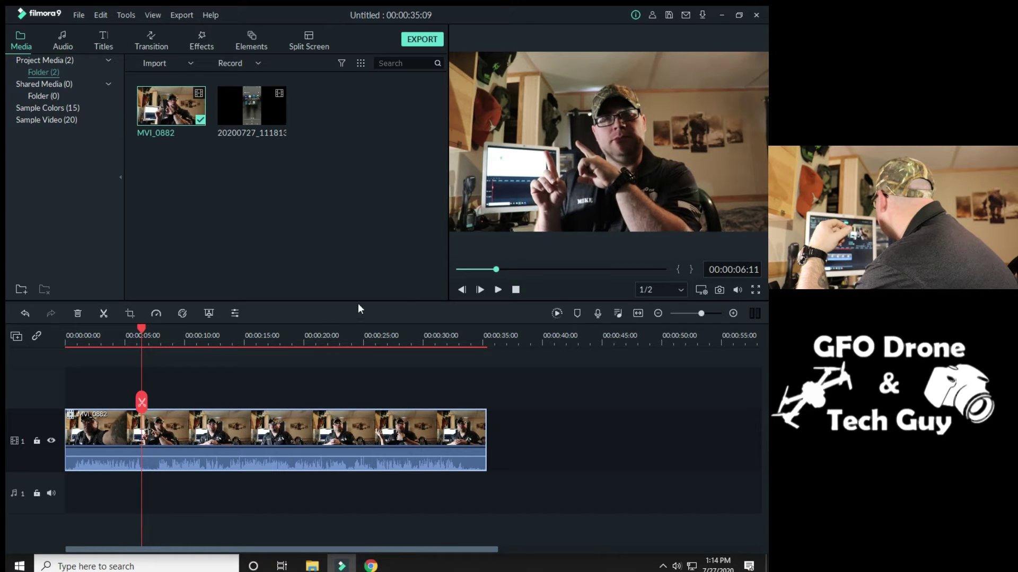
click(497, 290)
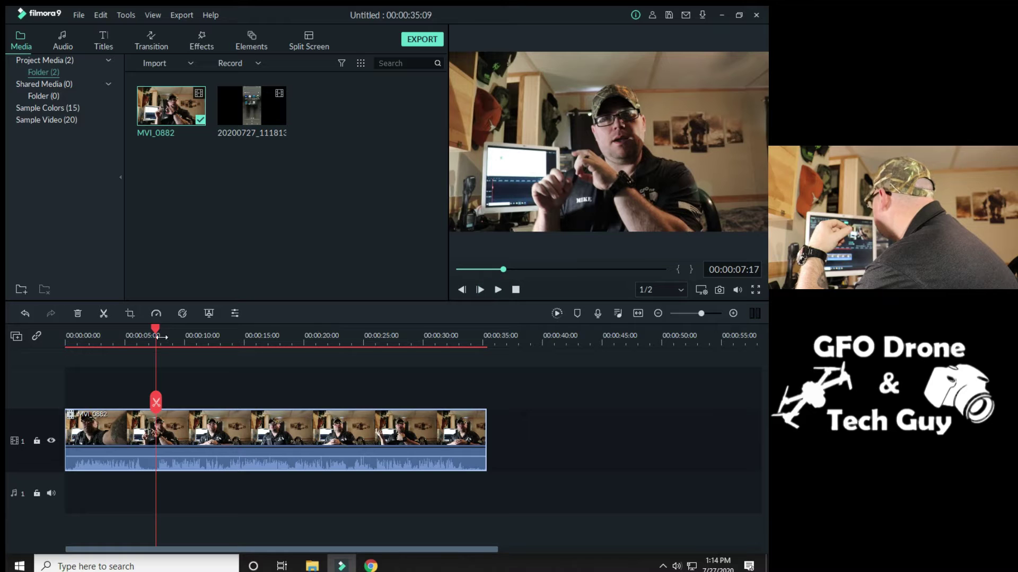
drag(156, 330, 114, 336)
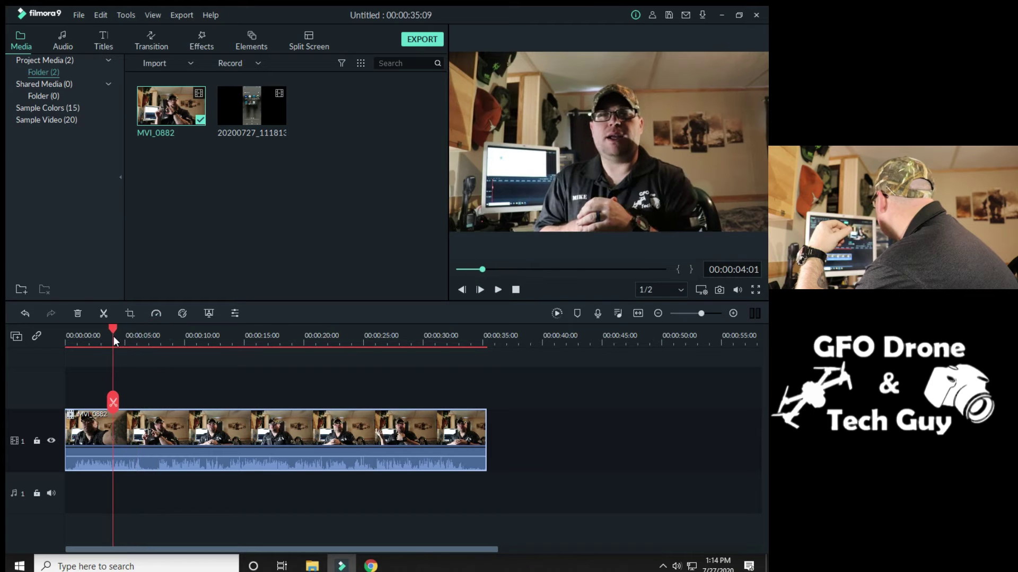
click(496, 293)
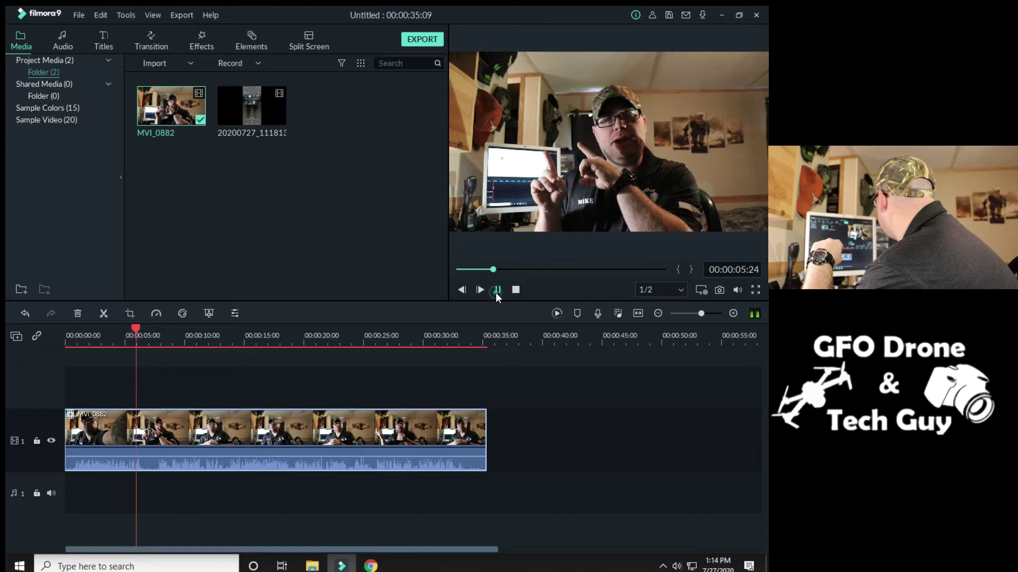
click(495, 293)
drag(276, 106, 168, 375)
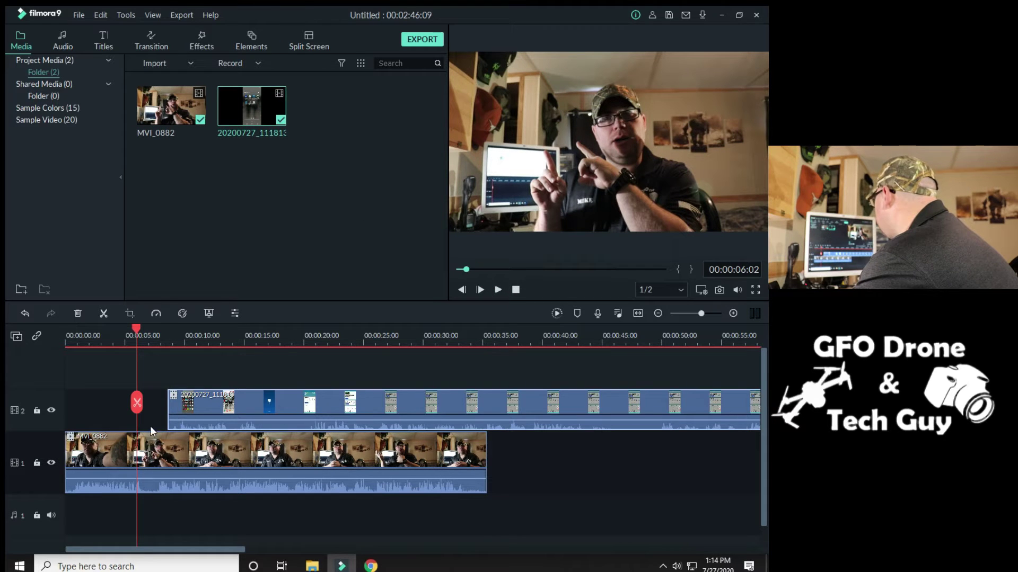
Step: Hide track 1 from preview, trim about 30 seconds off the phone clip, and start it at 6 seconds
click(51, 463)
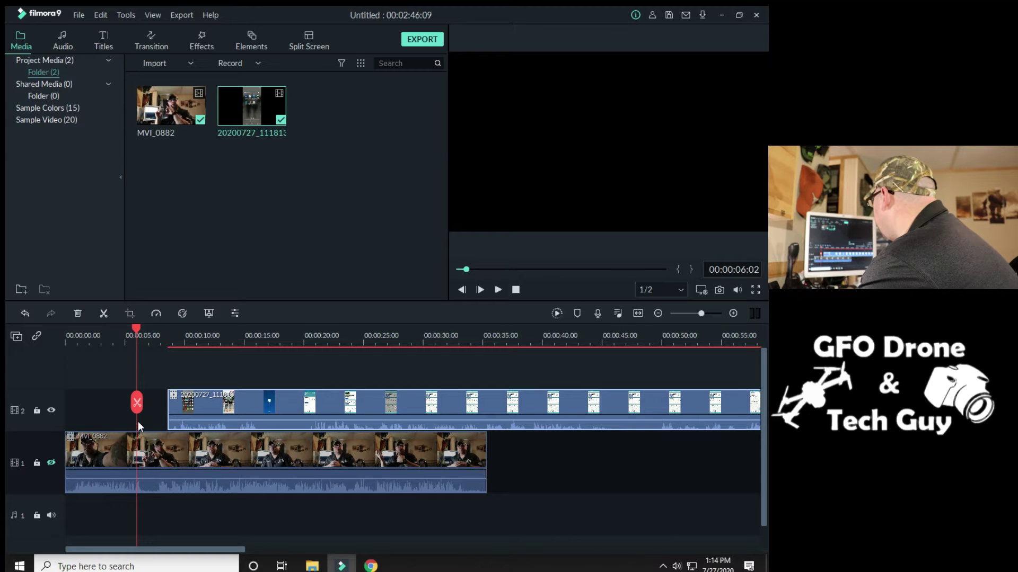
drag(169, 409, 520, 412)
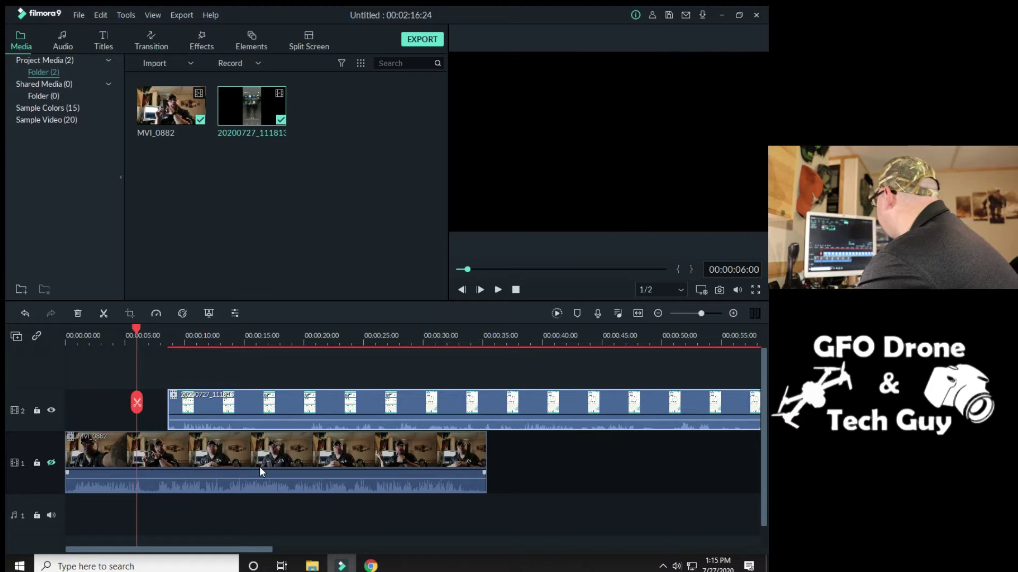
drag(259, 408, 228, 406)
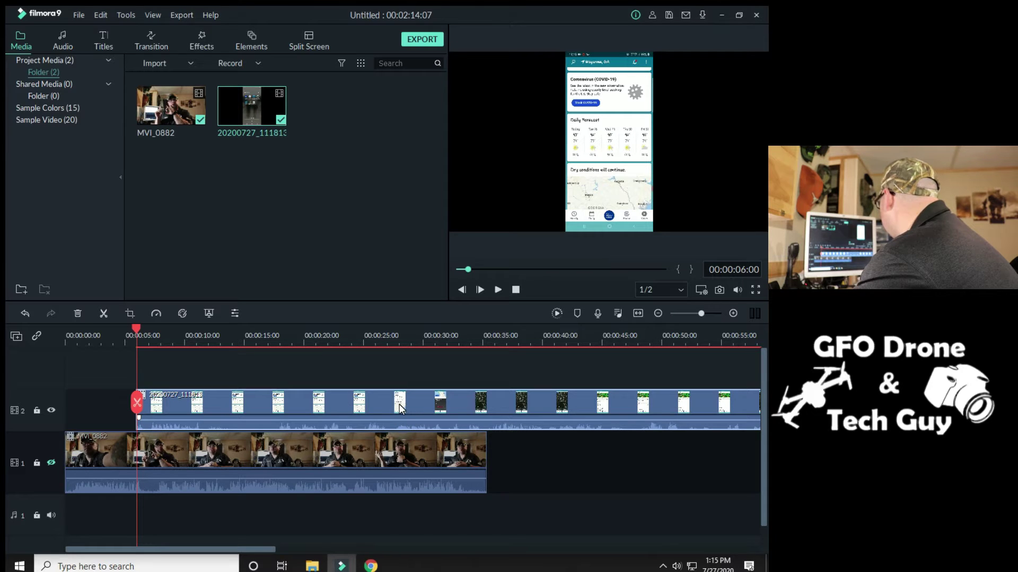
Step: Split the phone clip on track 2 at 00:00:28:10
click(372, 342)
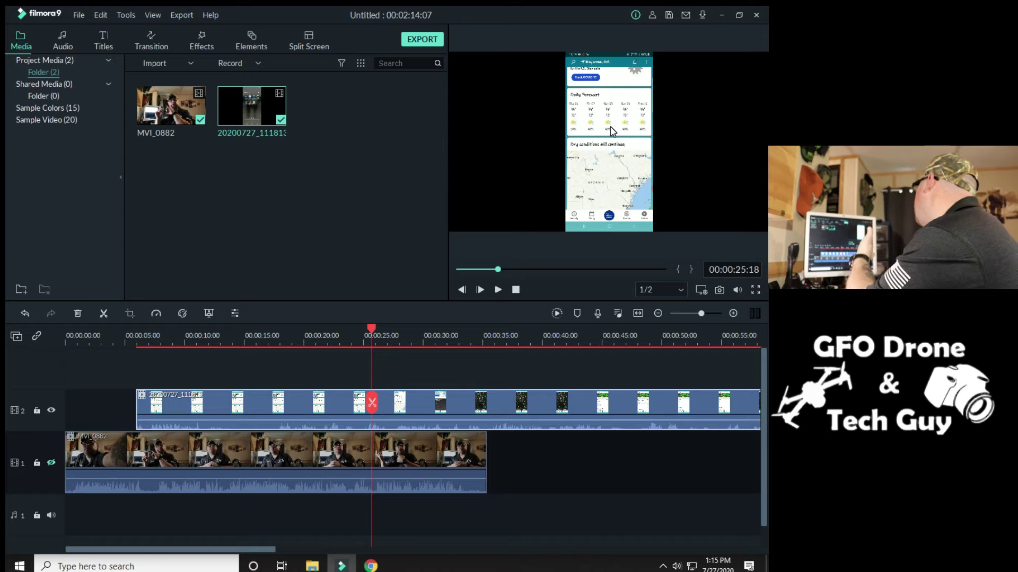
click(374, 328)
drag(374, 329, 403, 327)
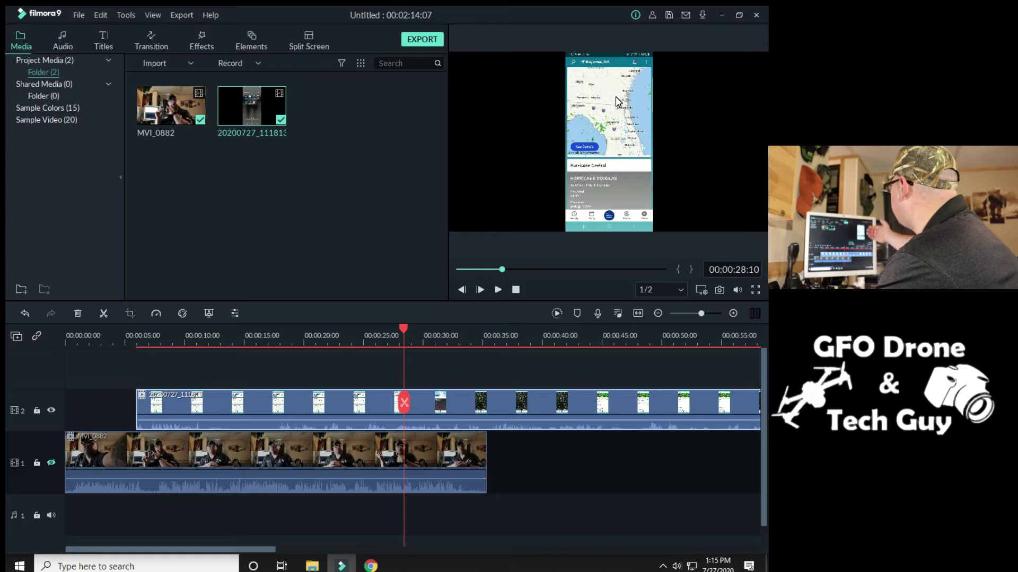
click(404, 402)
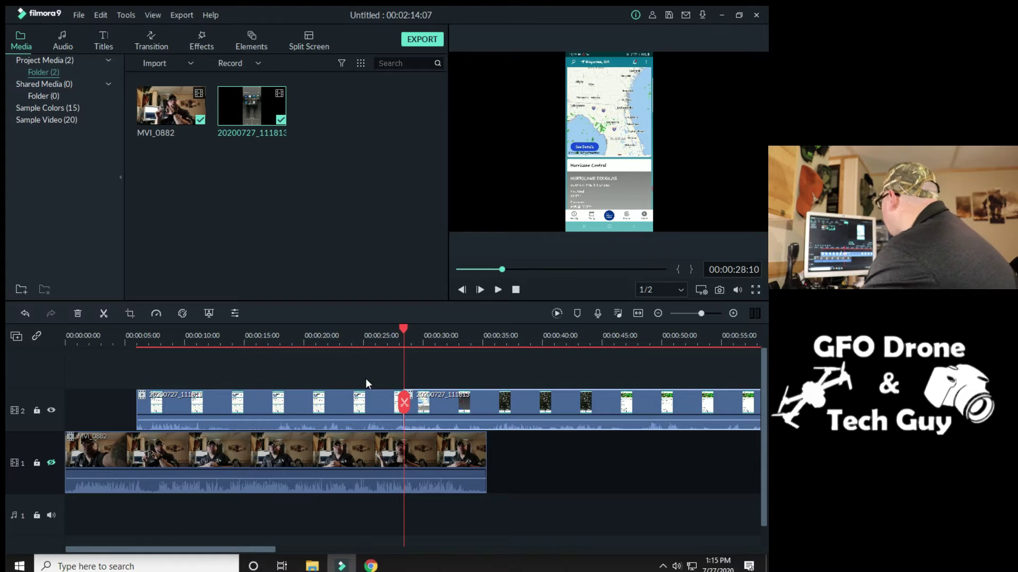
Step: Detach the first phone piece's audio and delete it
right_click(276, 412)
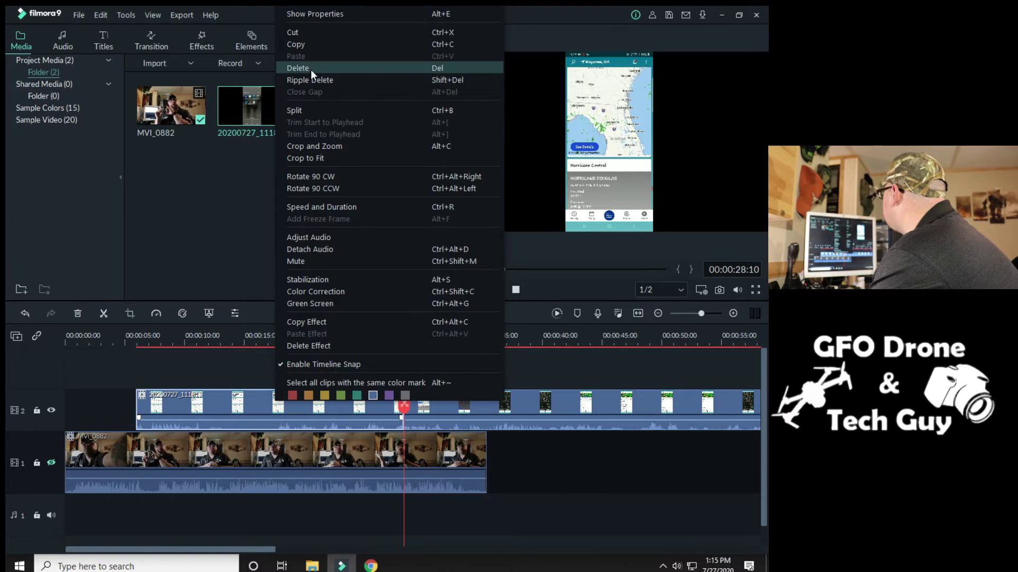
click(314, 246)
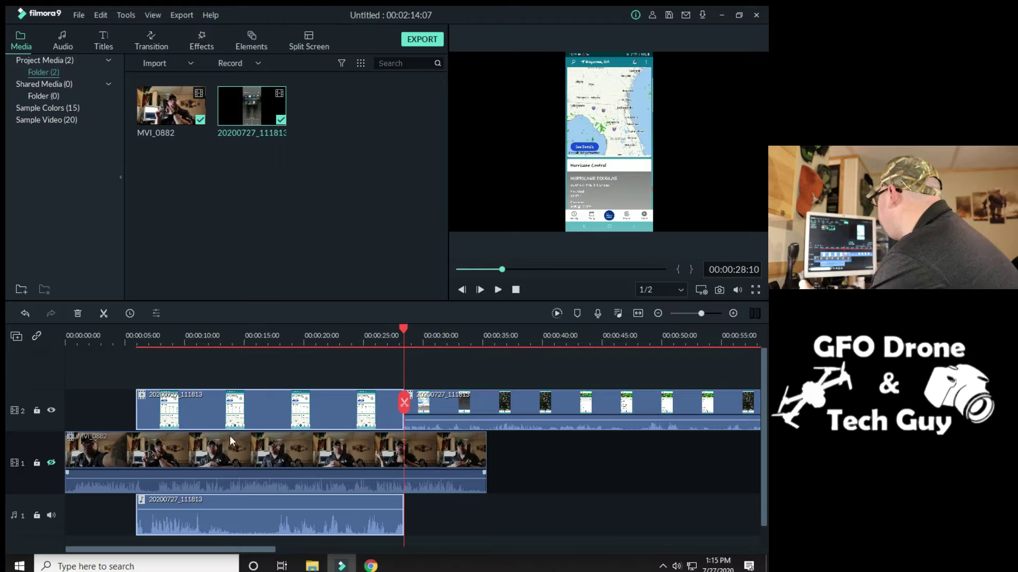
click(244, 501)
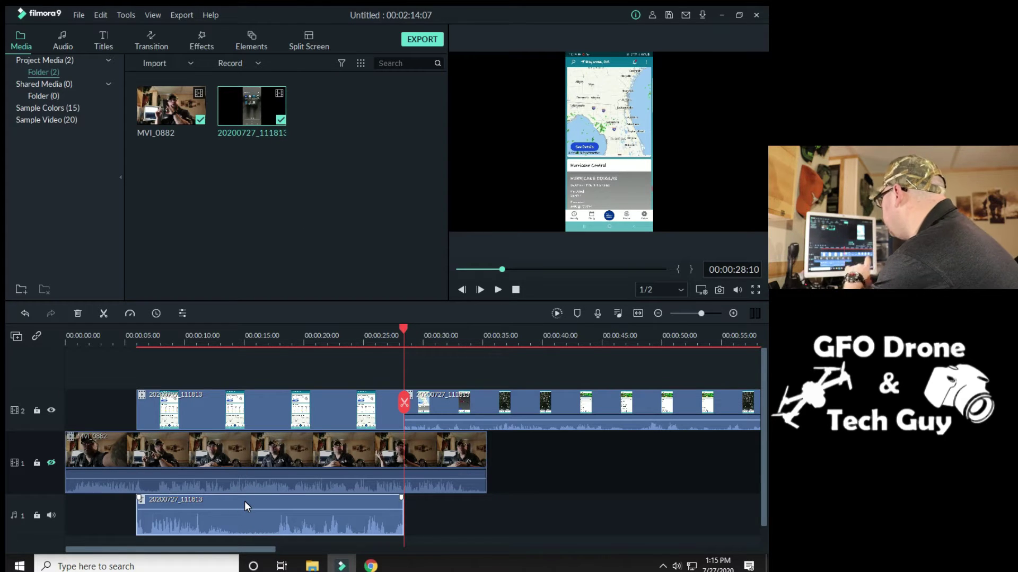
right_click(244, 501)
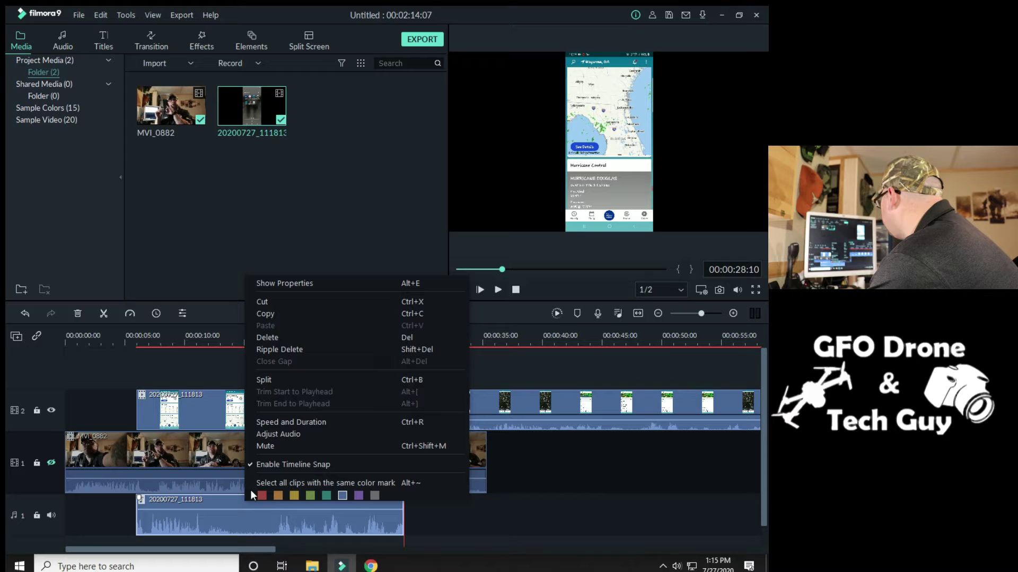
click(267, 337)
Step: Detach and delete the second phone piece's audio, then reselect the first piece at 6 seconds
click(470, 396)
right_click(482, 395)
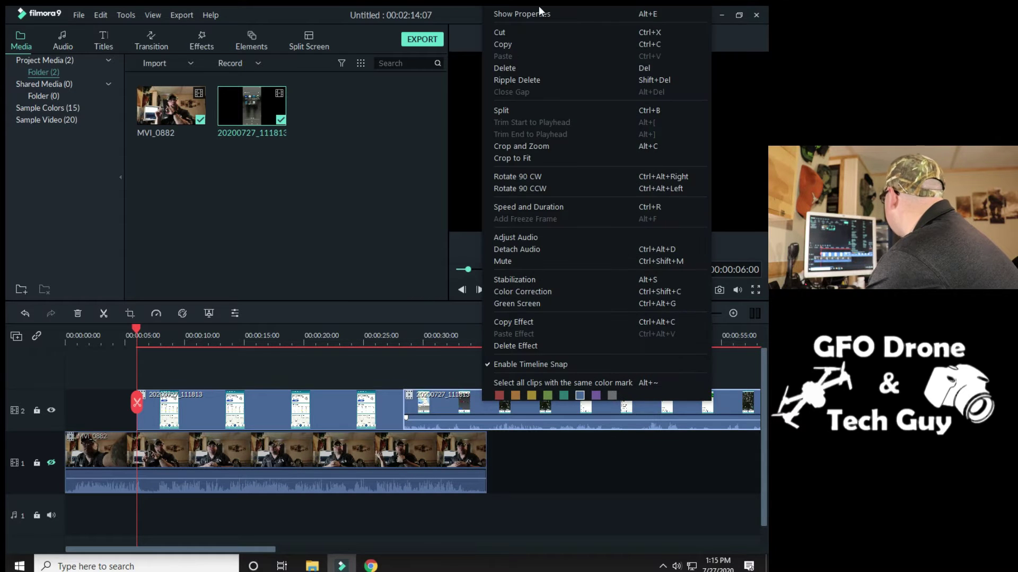
click(519, 247)
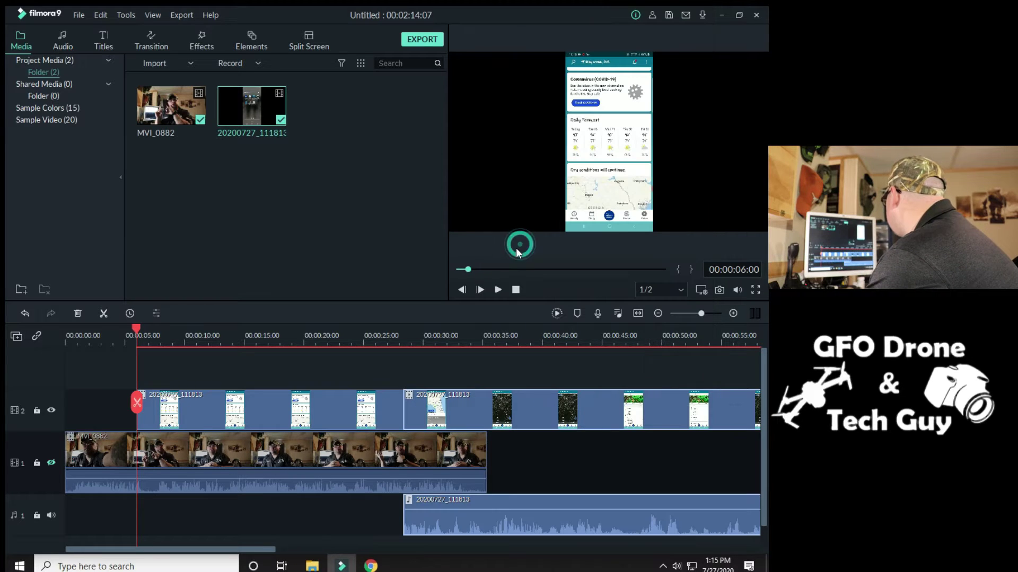
click(484, 504)
right_click(484, 504)
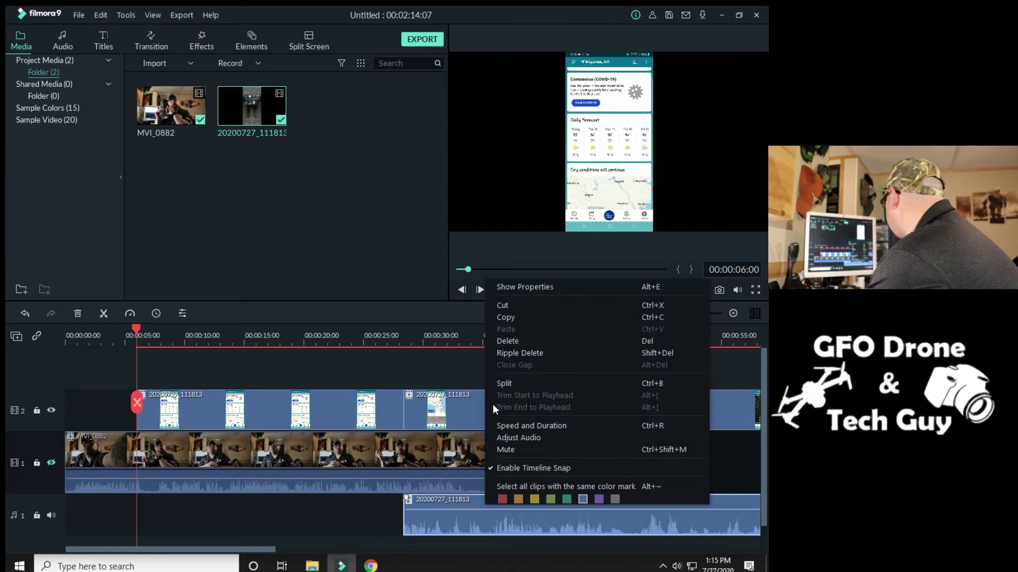
click(508, 342)
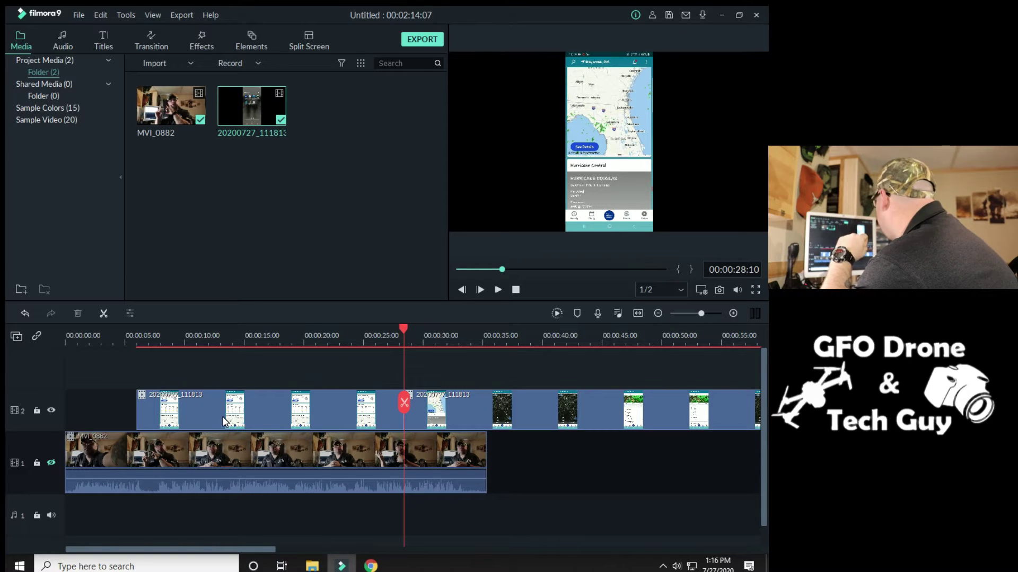
drag(402, 325, 138, 337)
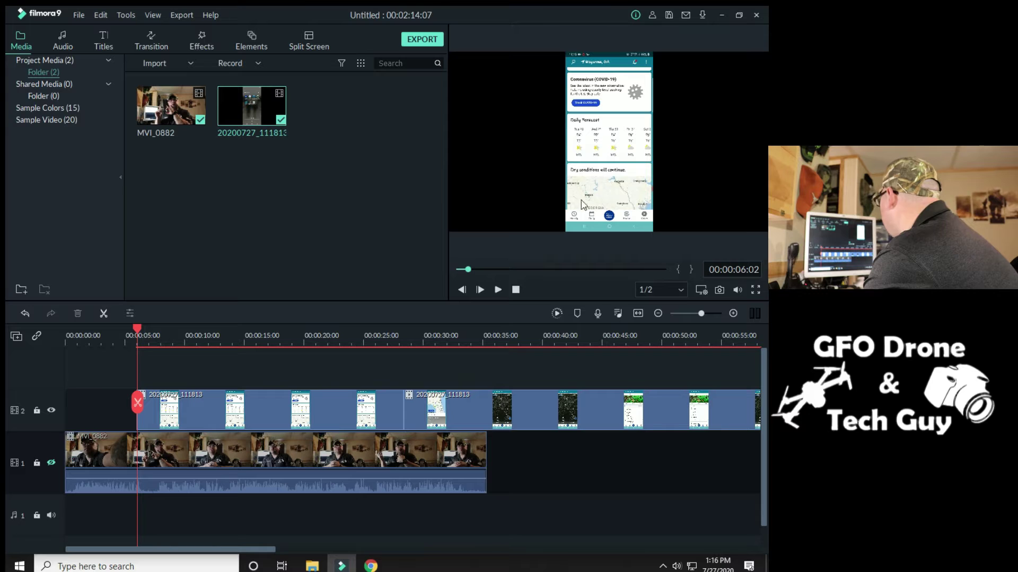
click(167, 405)
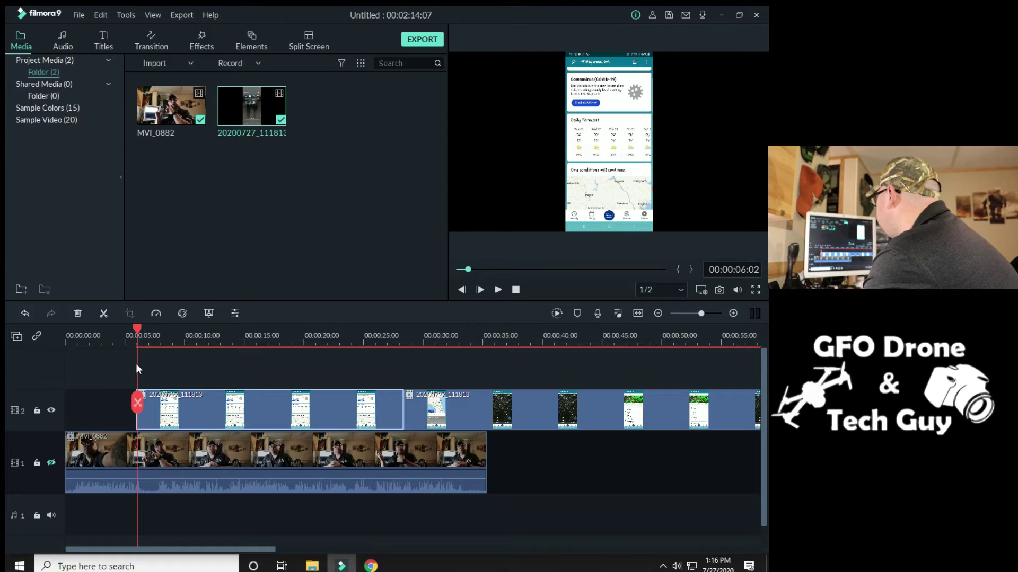
Step: Crop the phone clip with a Custom ratio to the 720 x 431 Daily Forecast card
click(130, 313)
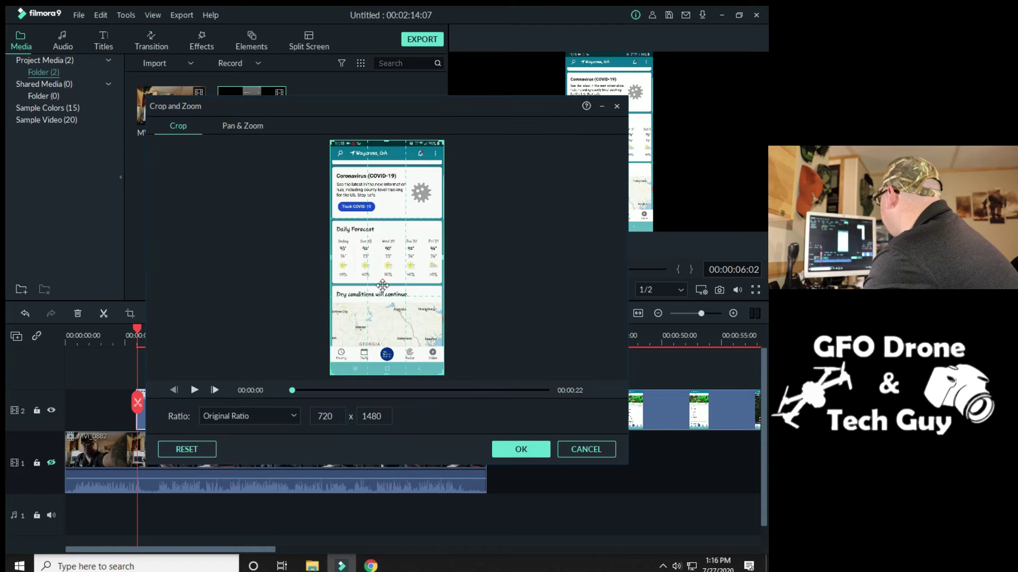
drag(441, 374, 468, 414)
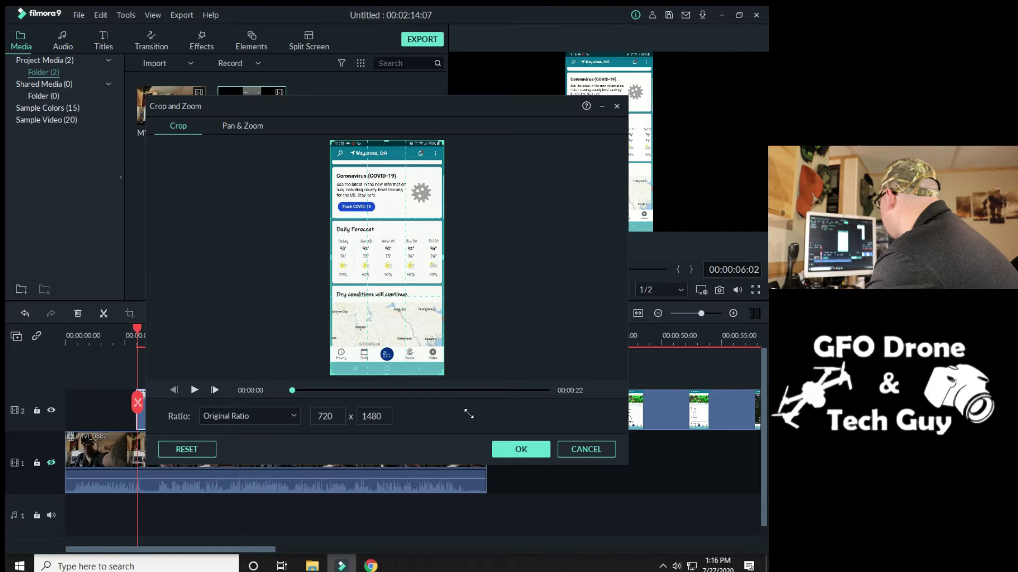
click(293, 419)
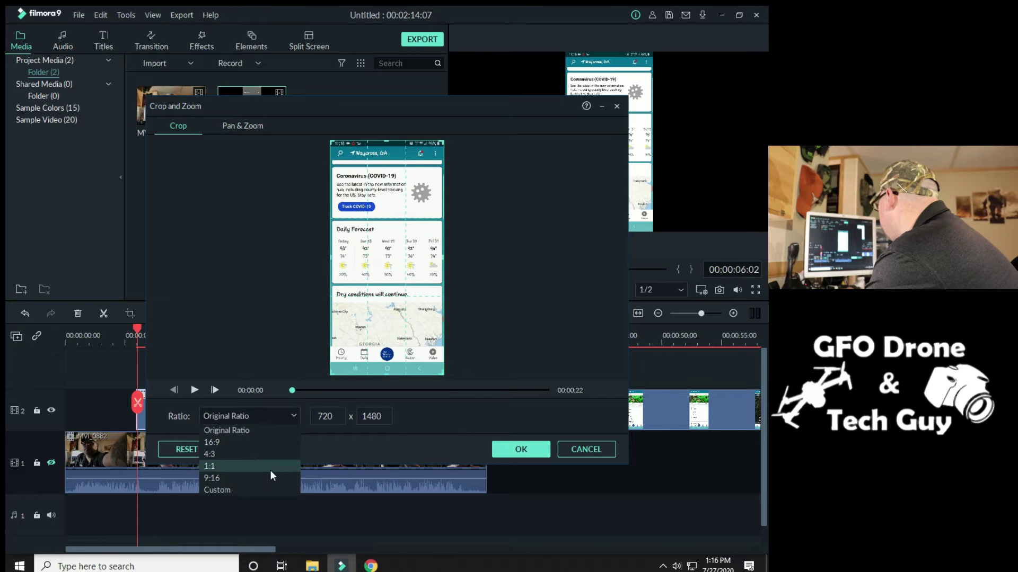
click(268, 491)
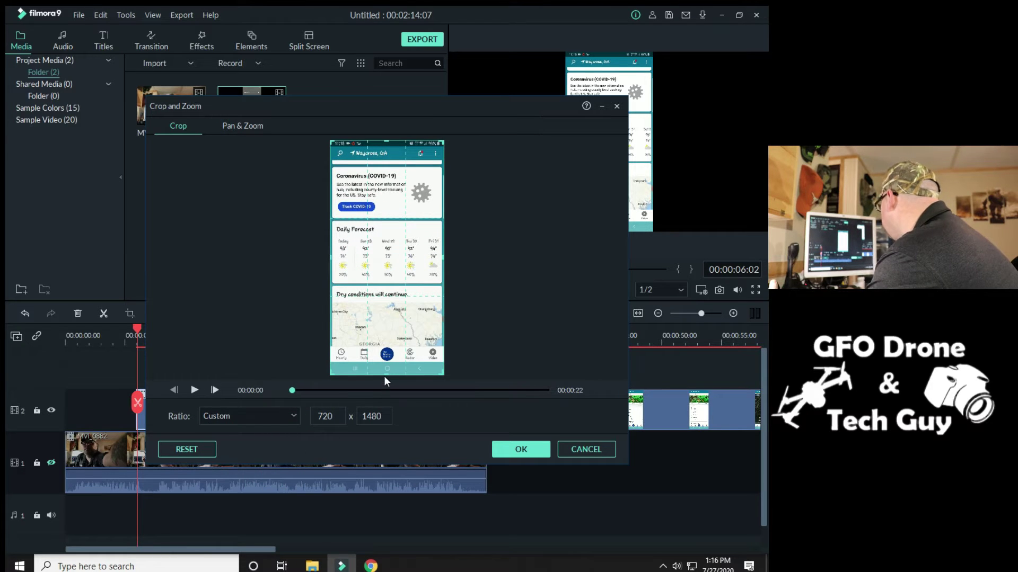
drag(386, 374, 390, 285)
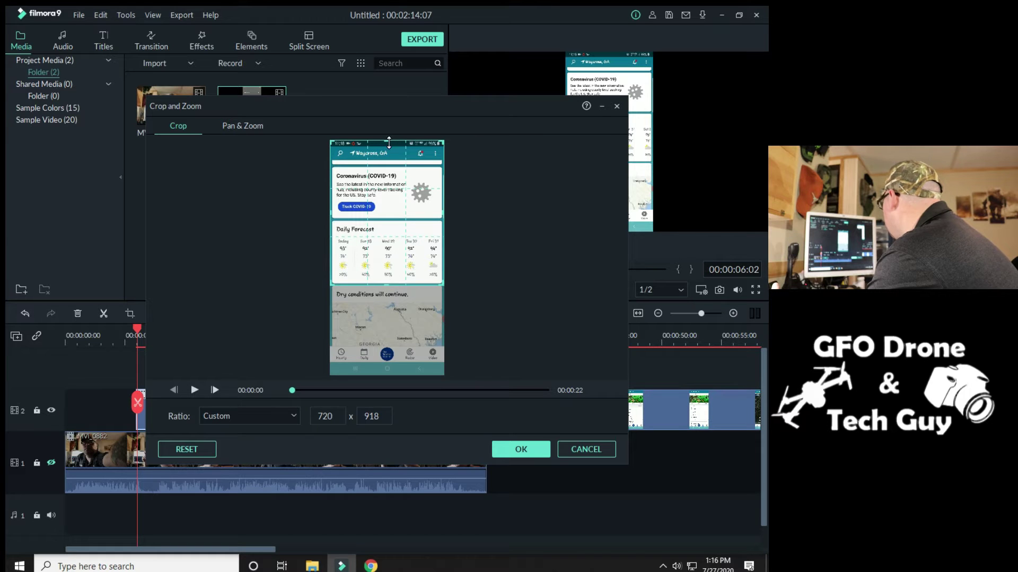
drag(387, 142, 381, 217)
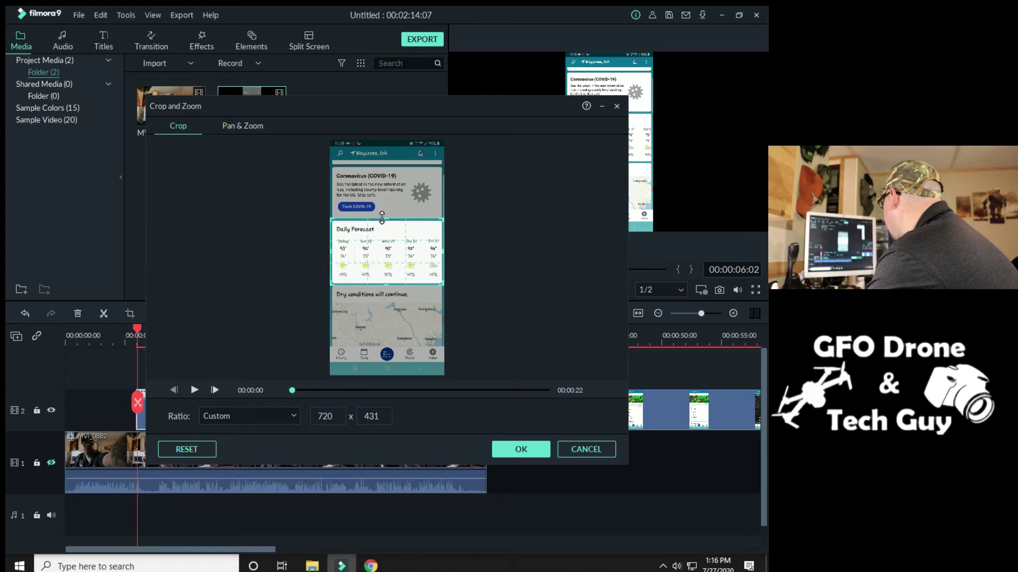
click(508, 454)
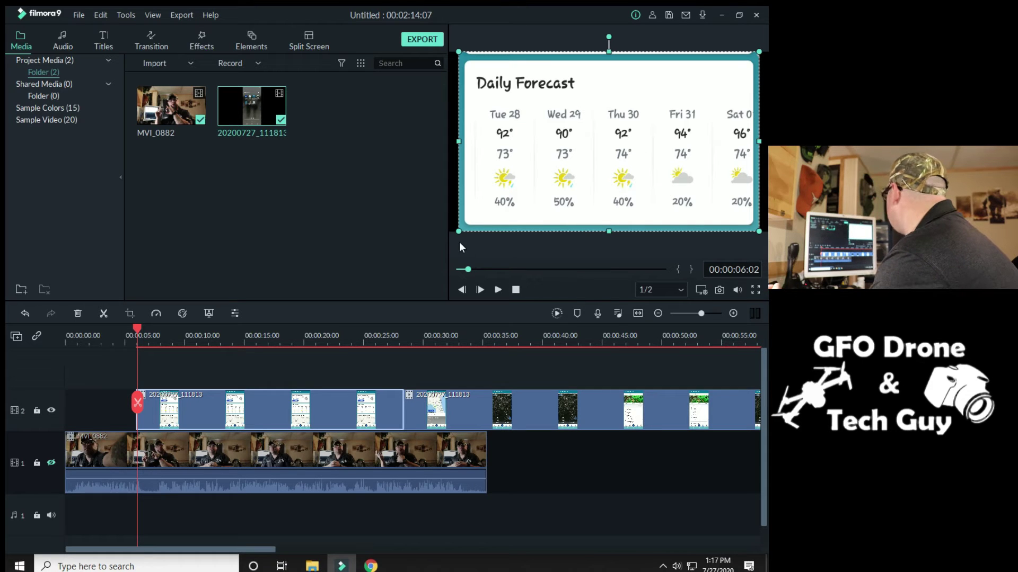
Step: Shrink the forecast overlay, move it to the top-left, and show the talking-head track again
drag(459, 231, 697, 119)
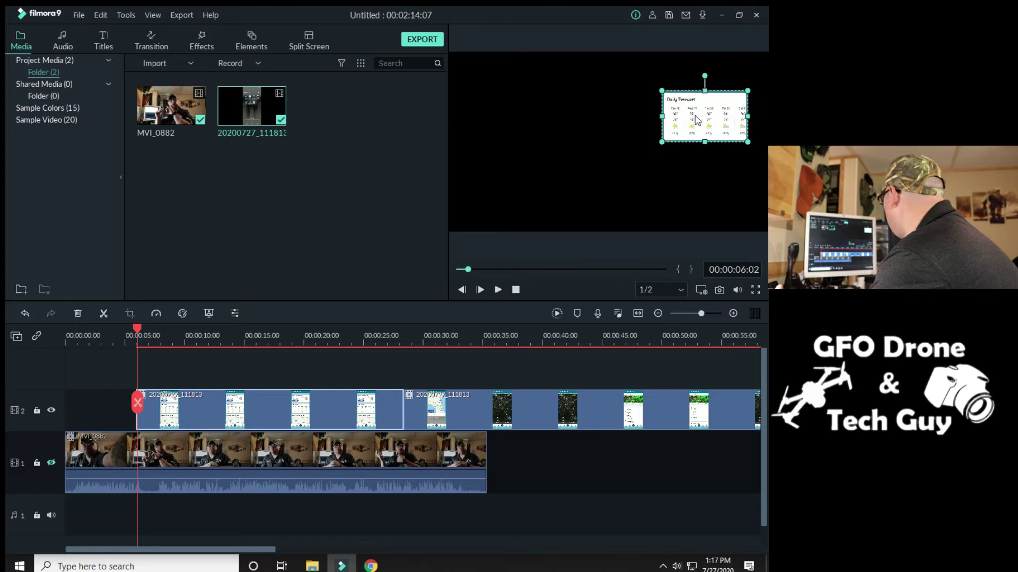
click(51, 462)
drag(697, 130, 509, 117)
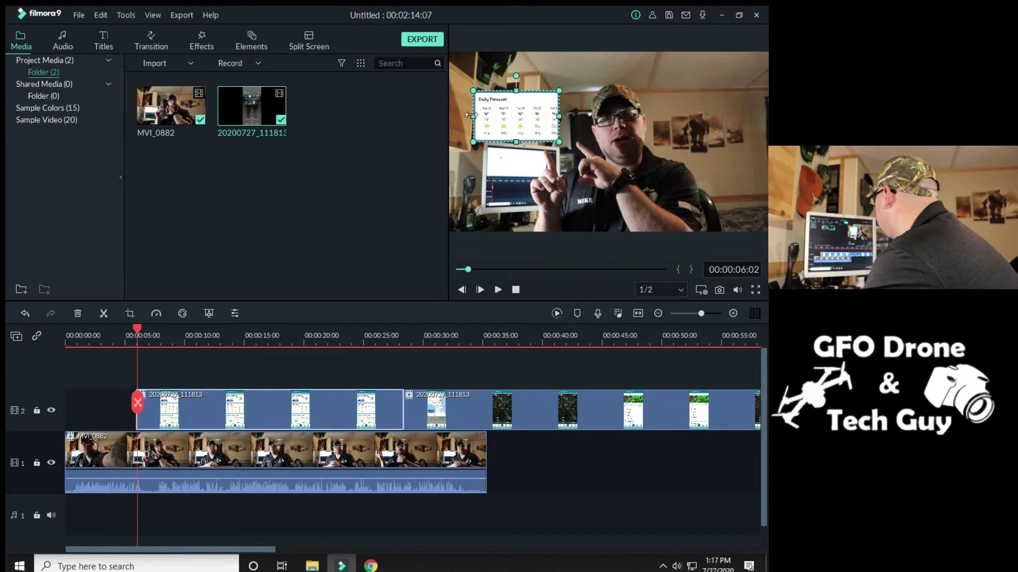
click(495, 291)
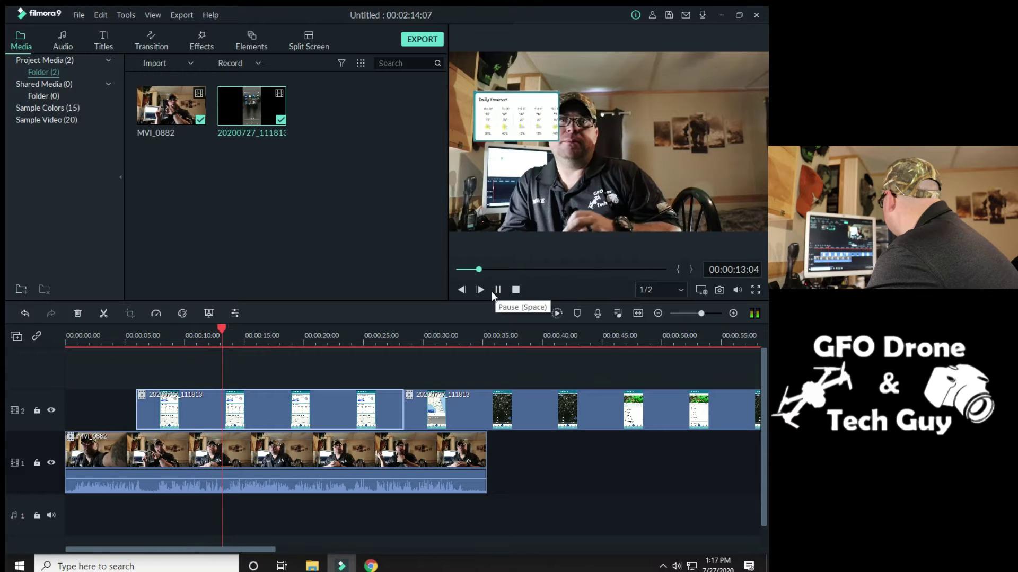
click(498, 289)
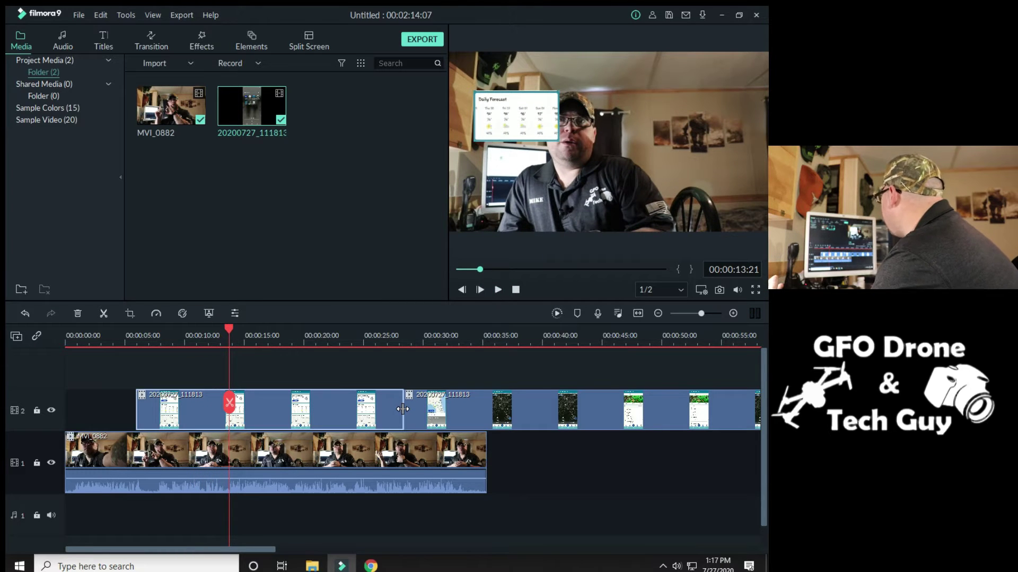
Step: Shorten the end of the forecast overlay clip and shift it earlier in time
mouse_move(403, 409)
mouse_down()
mouse_move(313, 415)
mouse_move(411, 415)
mouse_up()
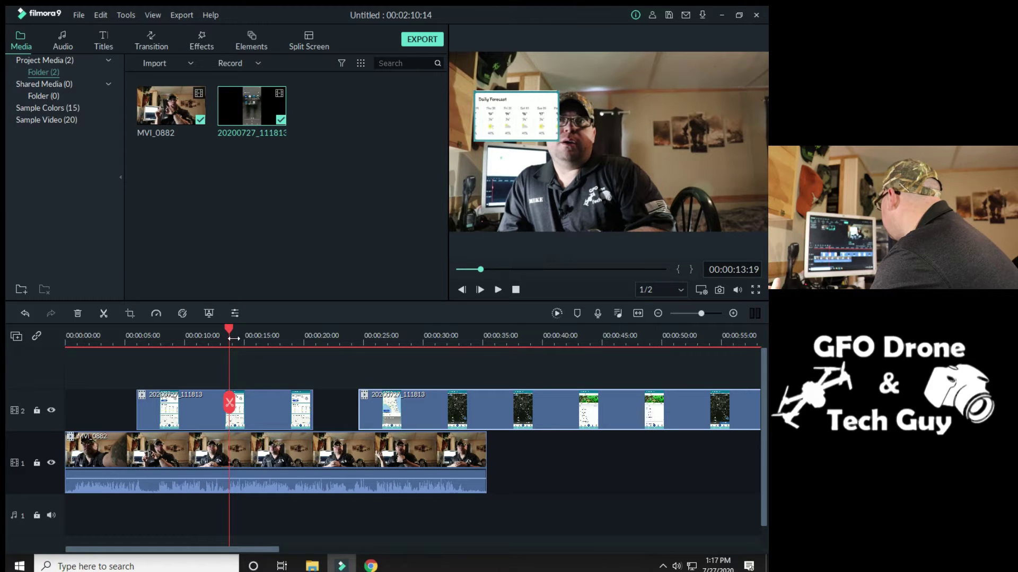
drag(230, 326, 112, 330)
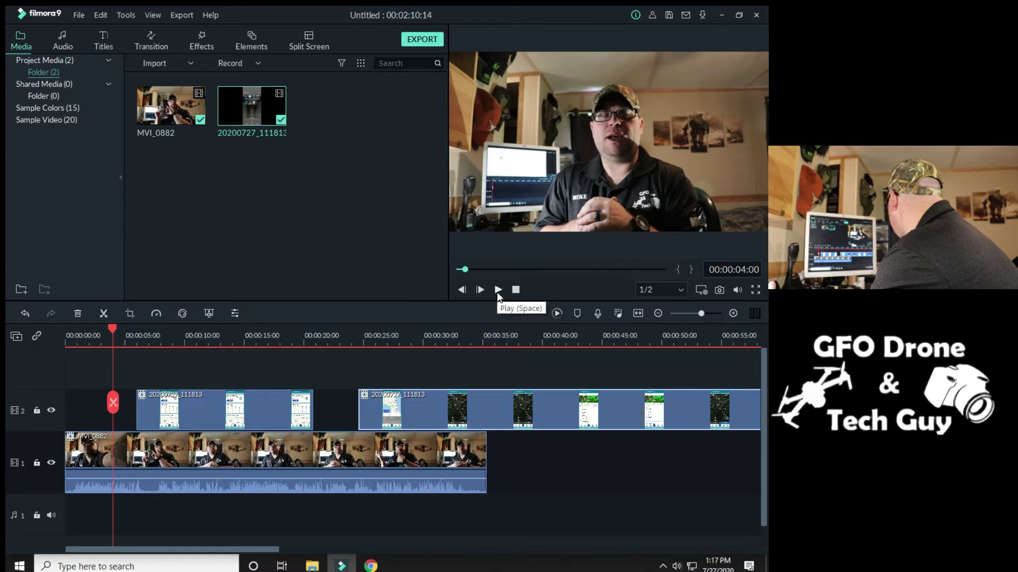
click(678, 566)
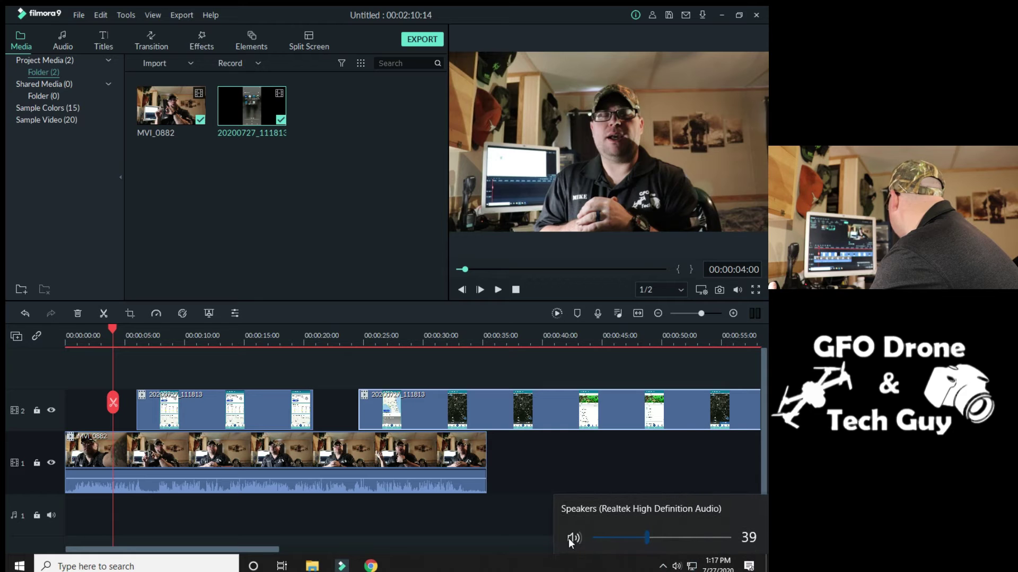
click(524, 504)
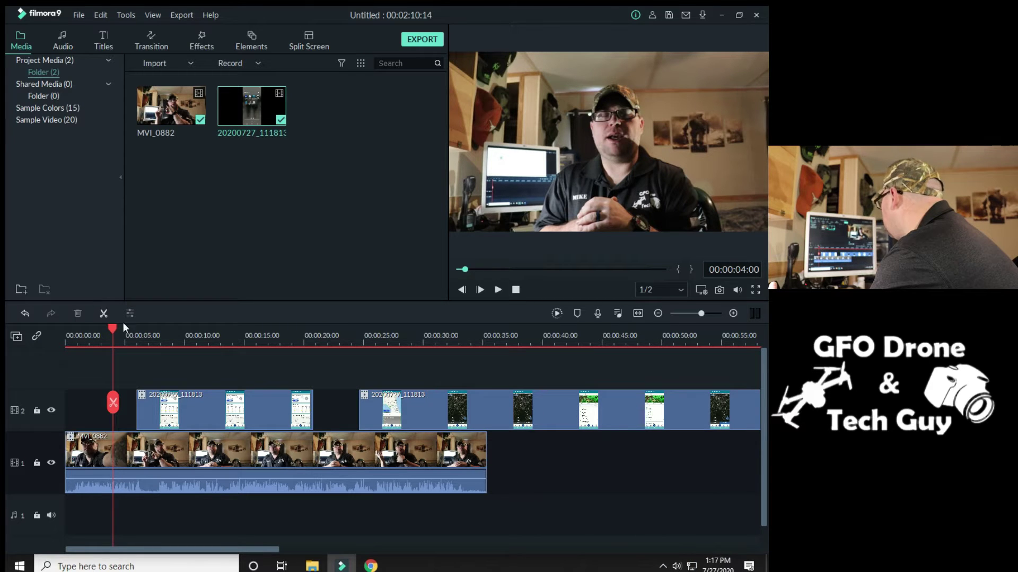
click(497, 291)
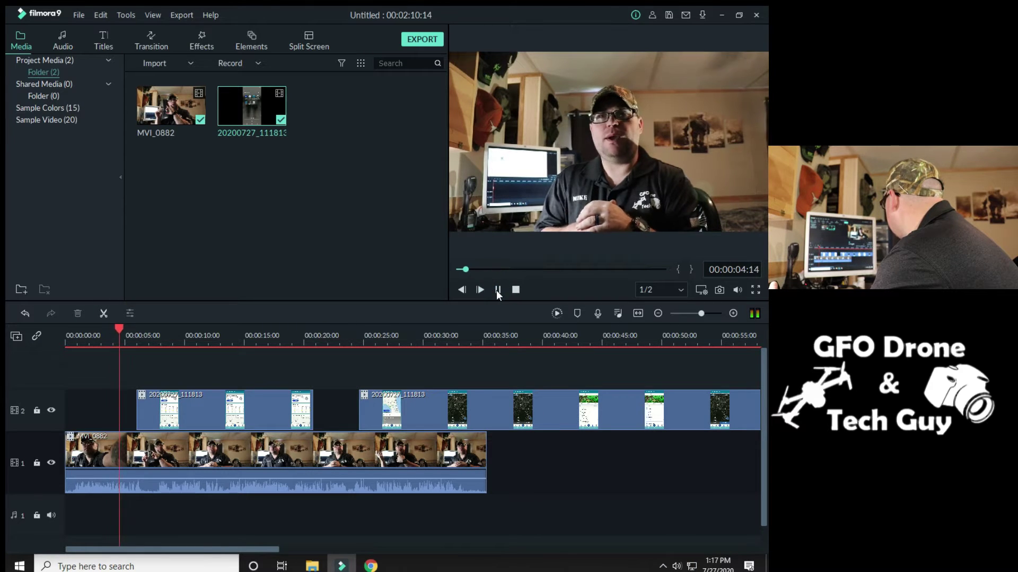
click(497, 290)
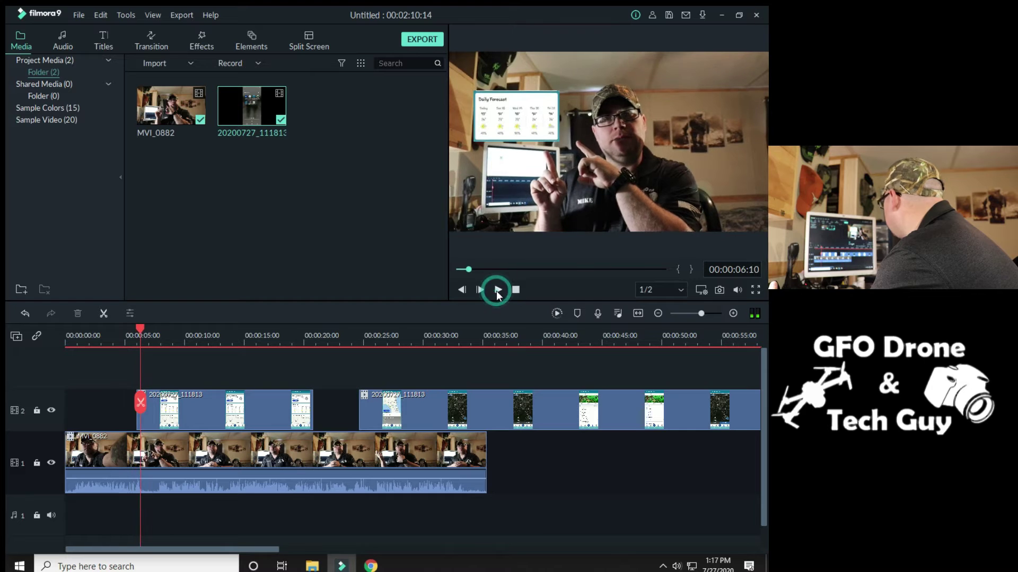
drag(192, 404, 177, 400)
click(139, 328)
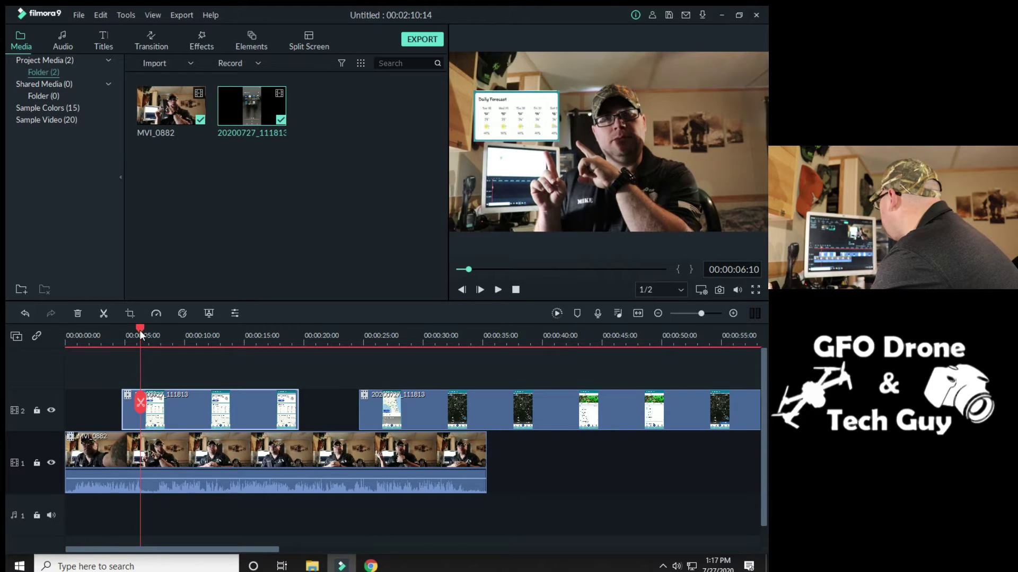
Step: Trim the forecast overlay to end at 08:24 and preview the shortened section
drag(126, 331, 110, 334)
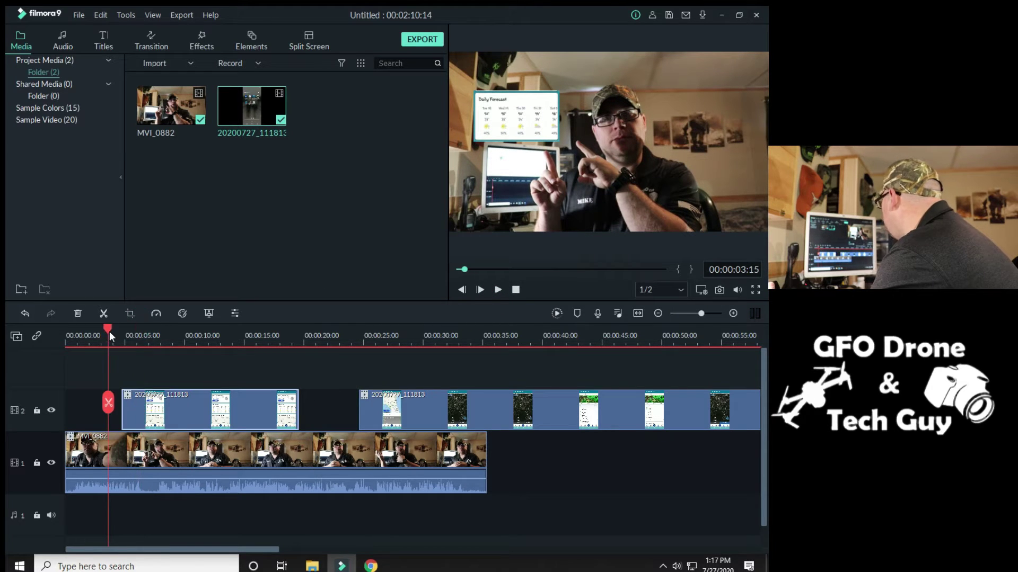
click(496, 290)
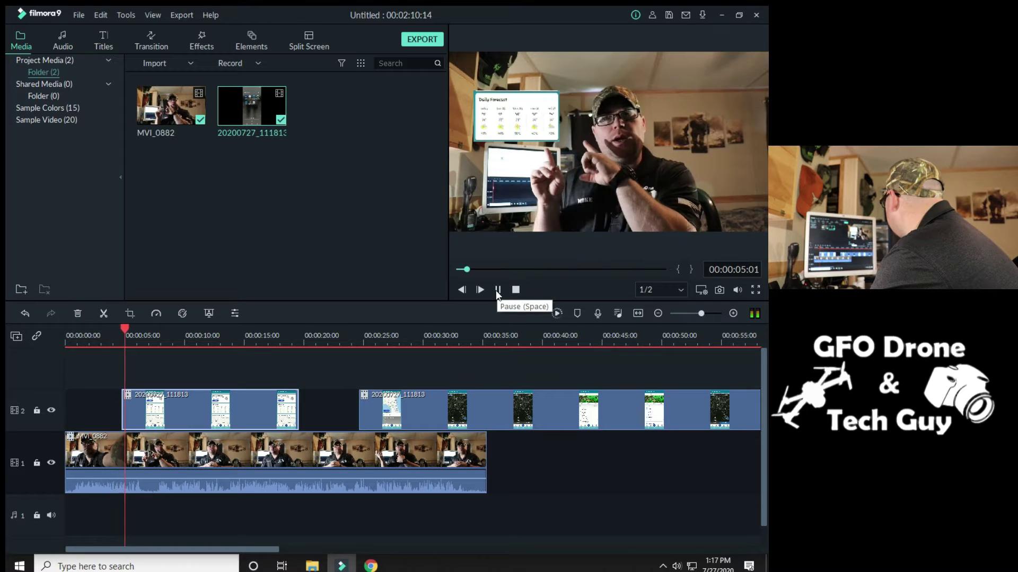
click(496, 290)
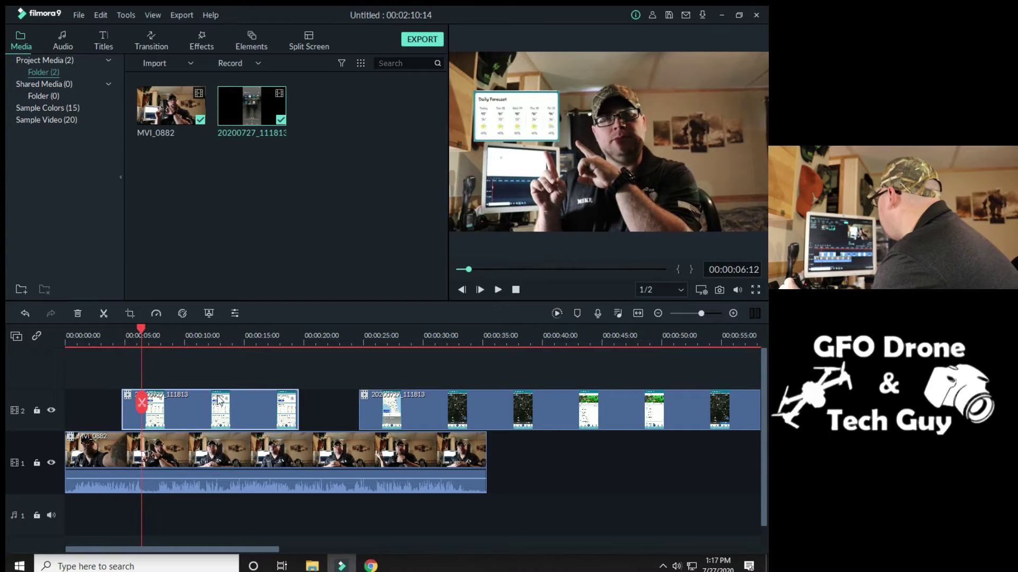
click(497, 290)
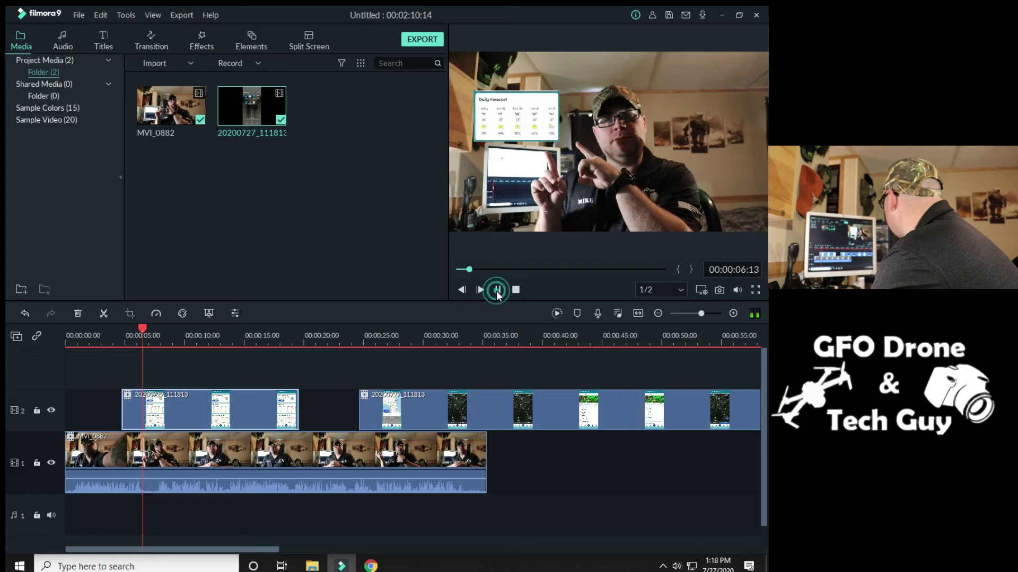
click(497, 290)
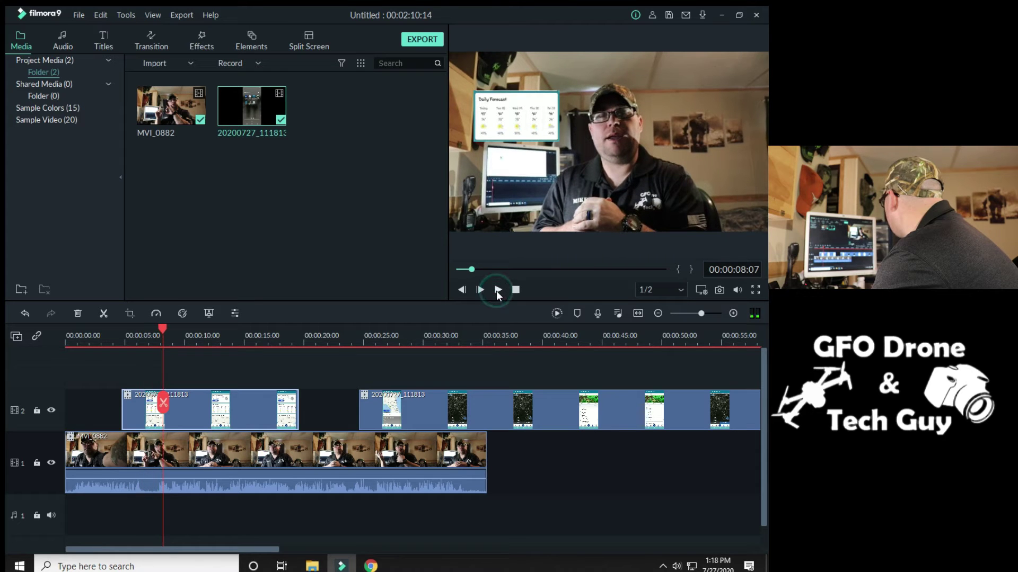
drag(297, 405, 163, 407)
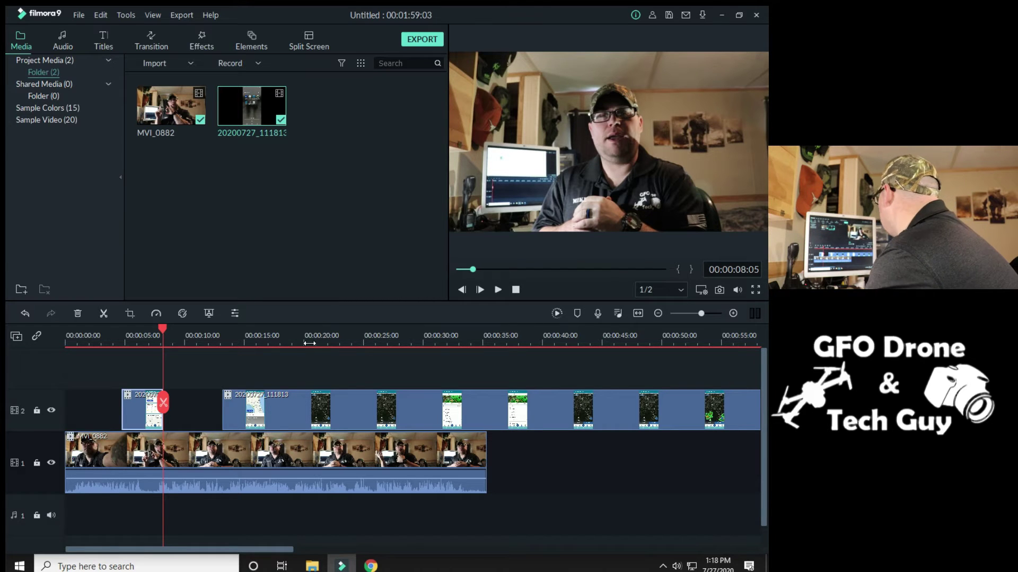
click(144, 413)
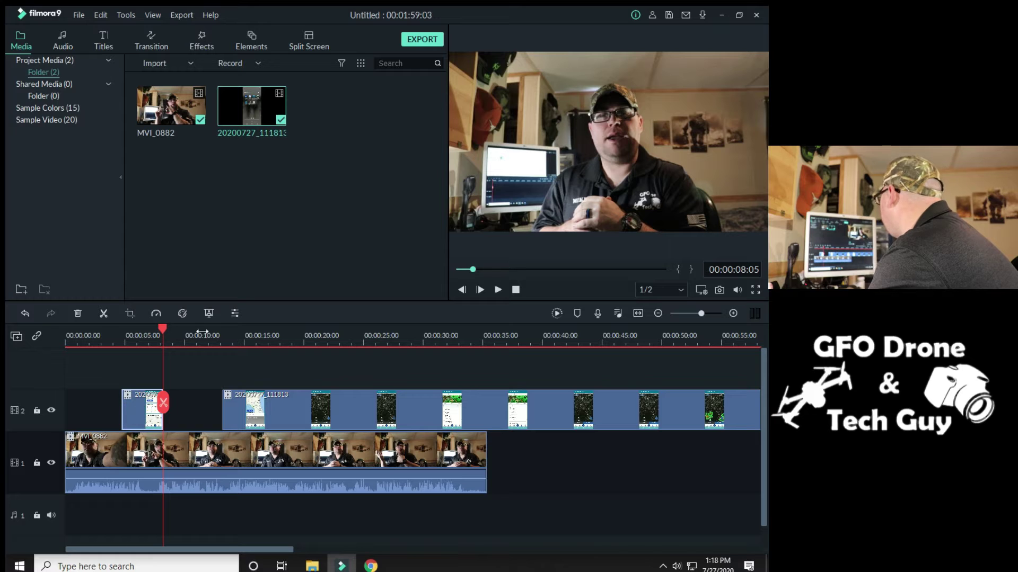
drag(163, 328, 90, 339)
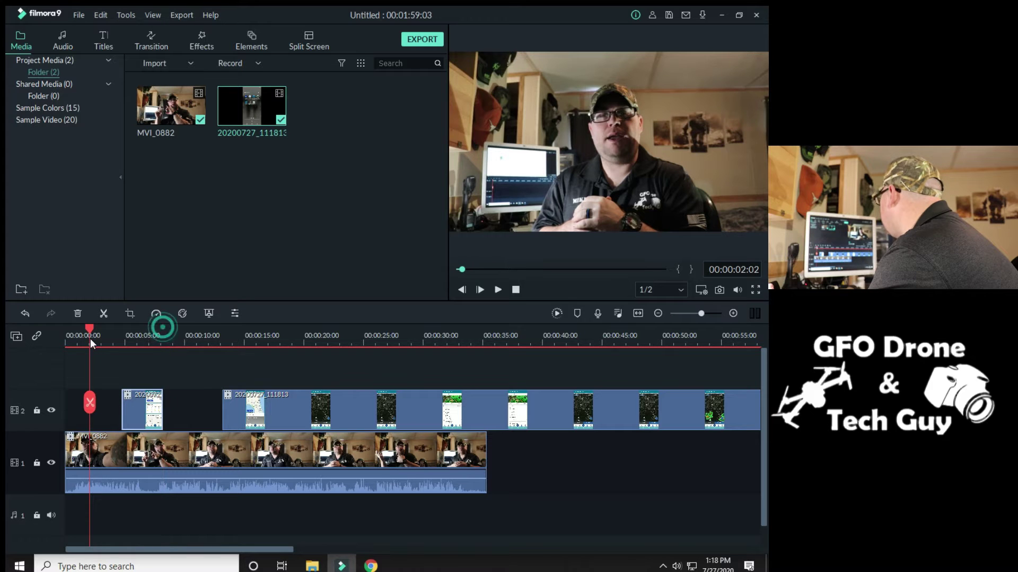
click(497, 289)
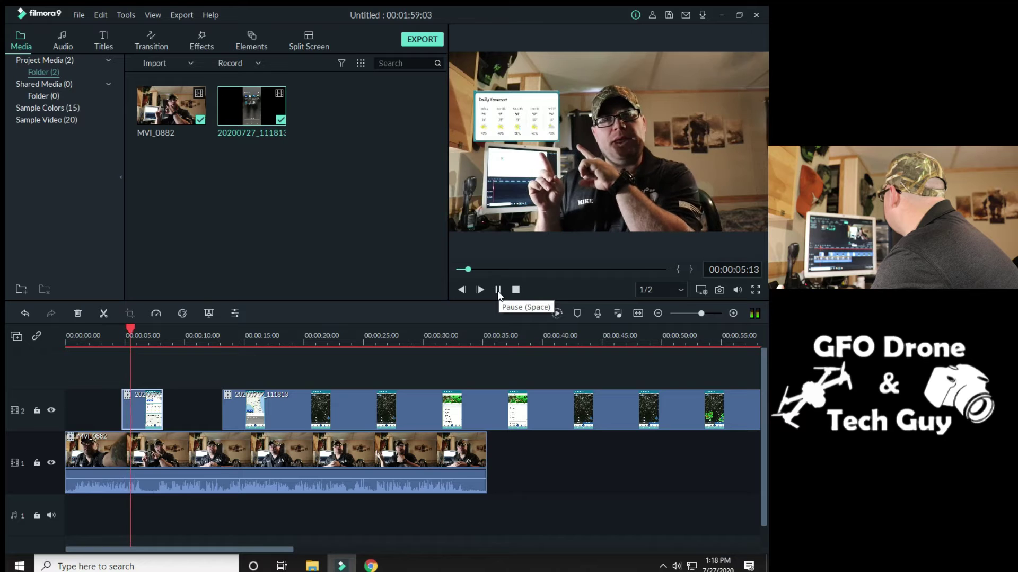
click(497, 290)
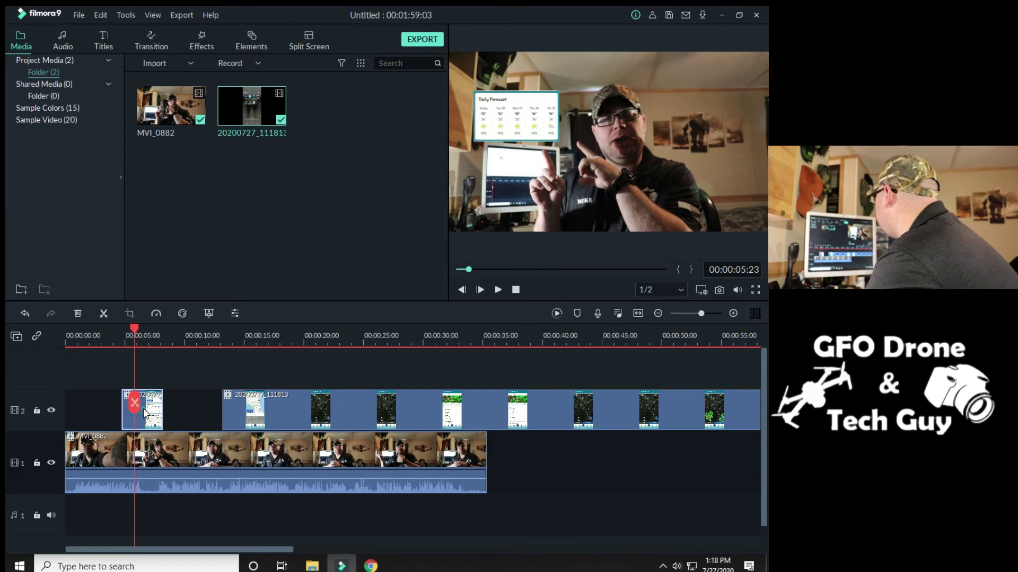
Step: Apply the Fly in and Fly out motion preset to the Daily Forecast overlay clip
double_click(147, 414)
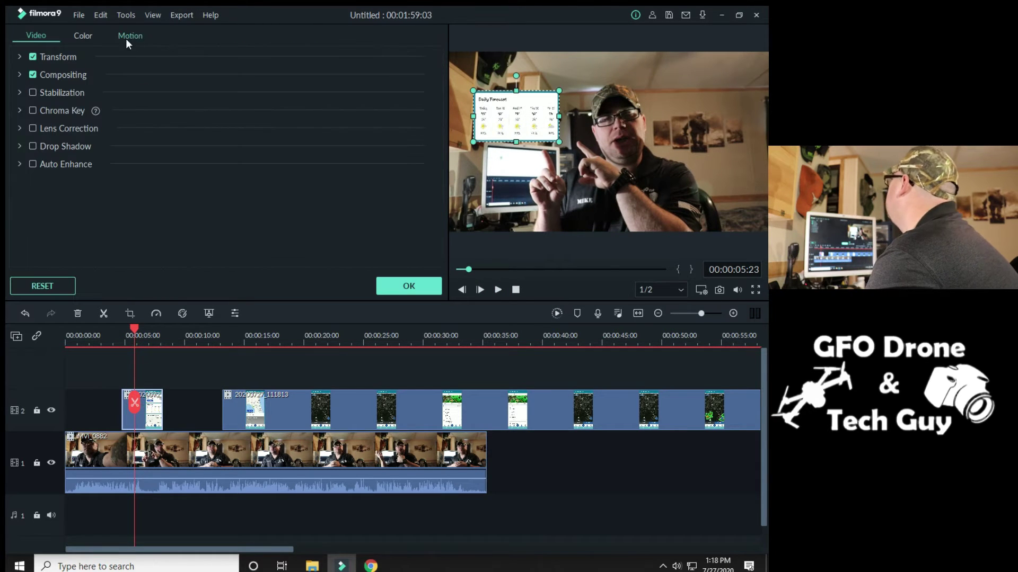
click(125, 37)
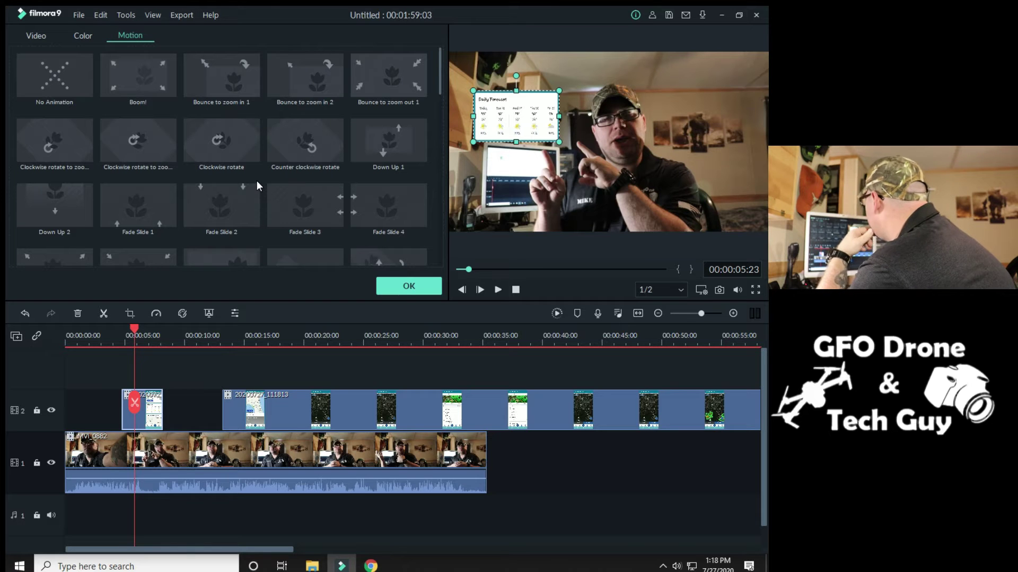
scroll(282, 148, down, 5)
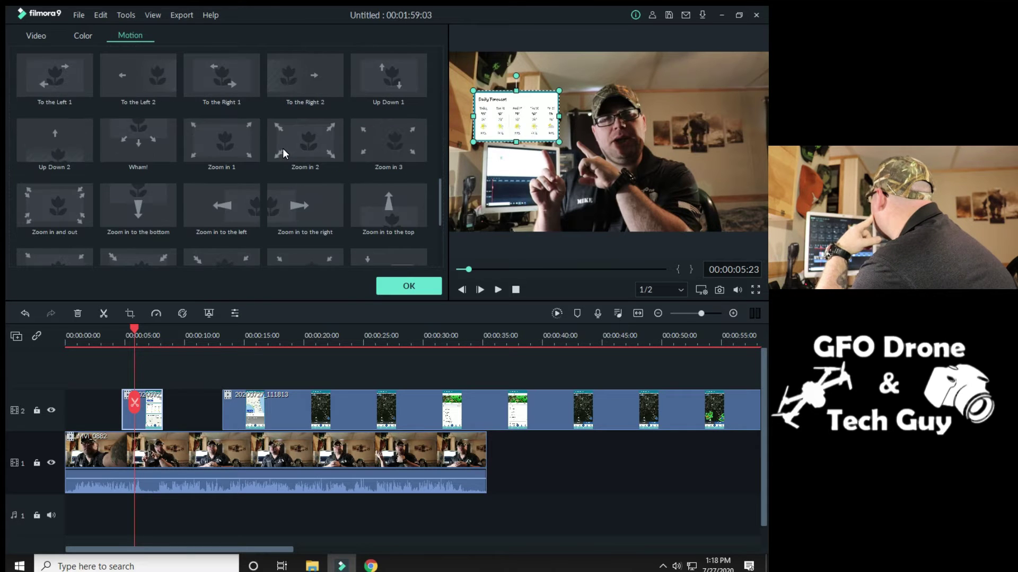
scroll(283, 153, down, 3)
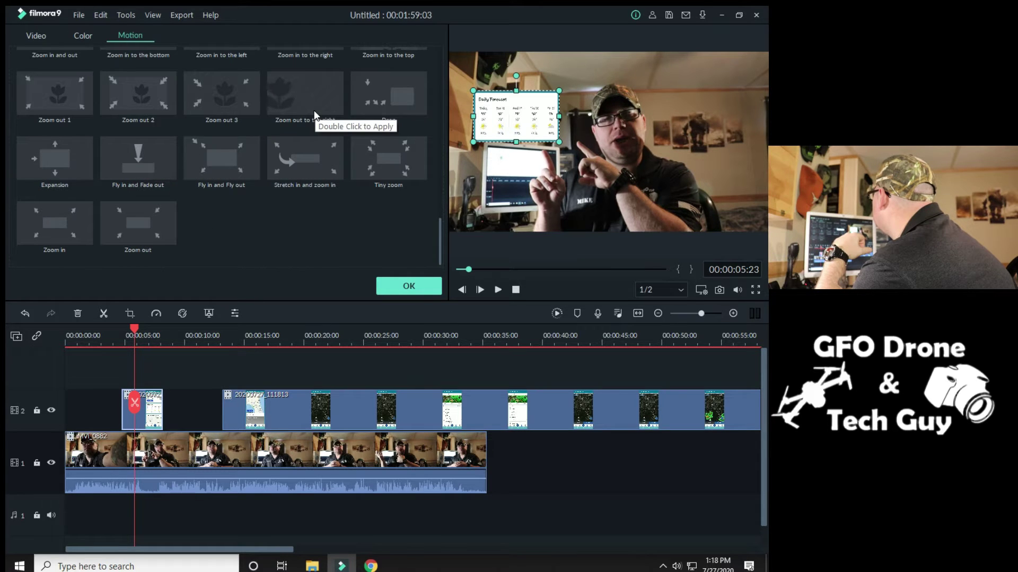
click(245, 168)
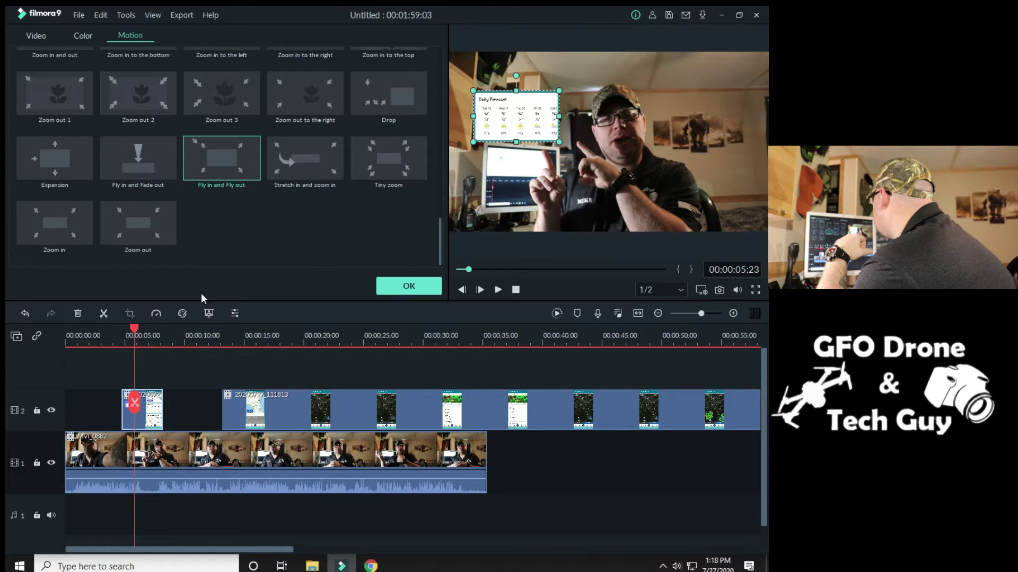
drag(133, 327, 98, 327)
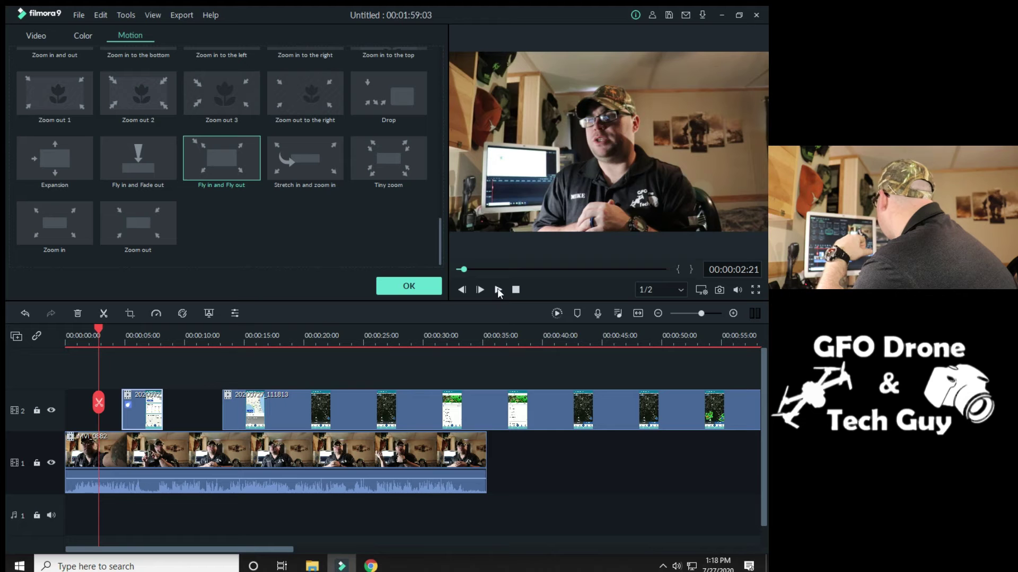
Step: Trim the long phone recording's start and move it to about 10 seconds, after the first phone clip
click(498, 290)
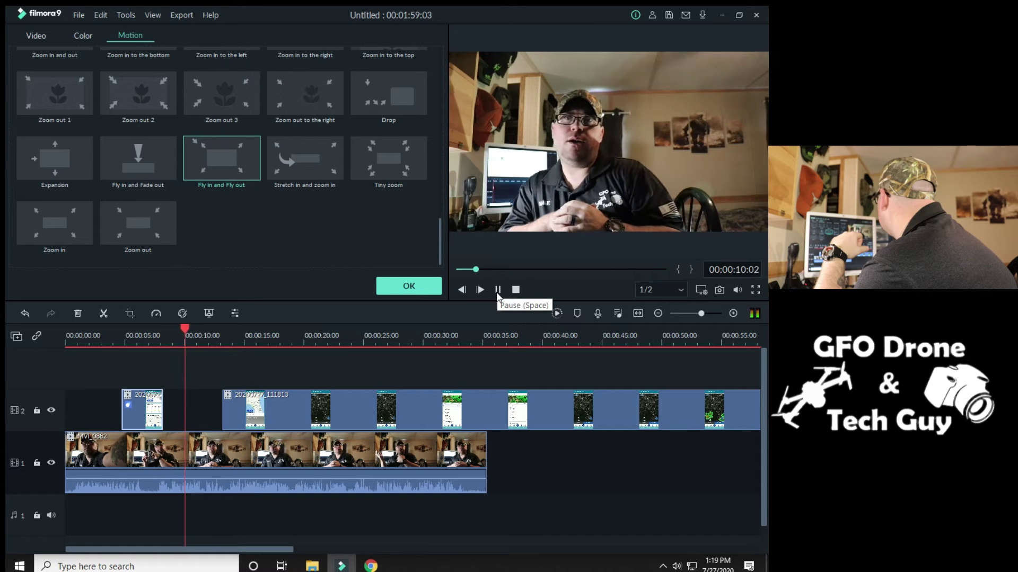
click(497, 290)
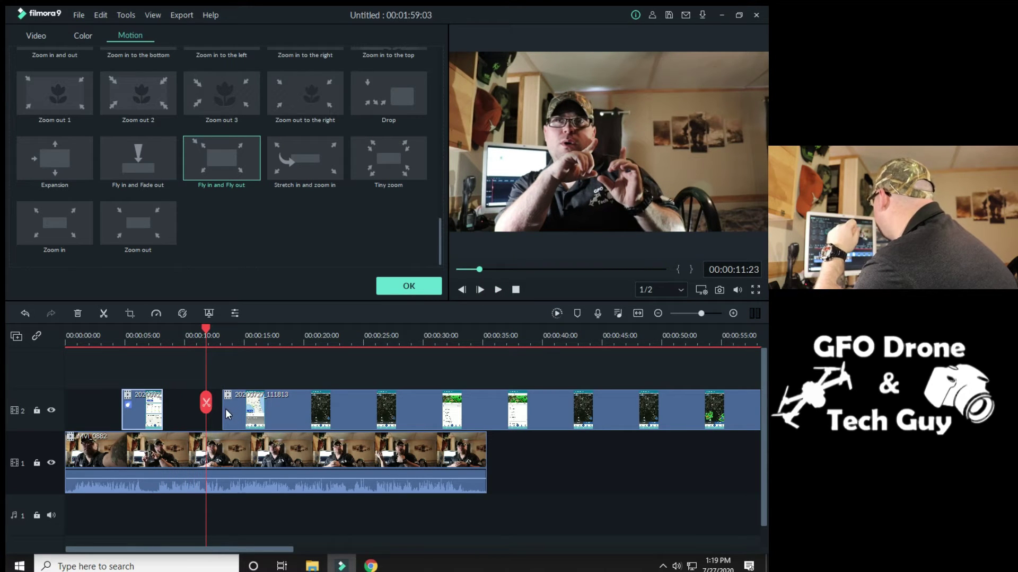
drag(227, 405, 578, 419)
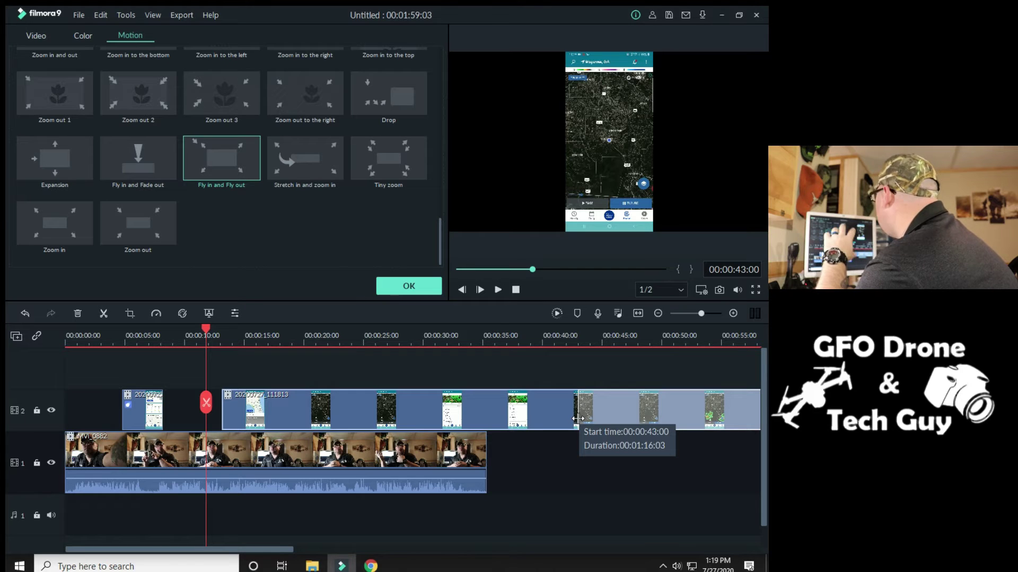
drag(578, 418, 579, 419)
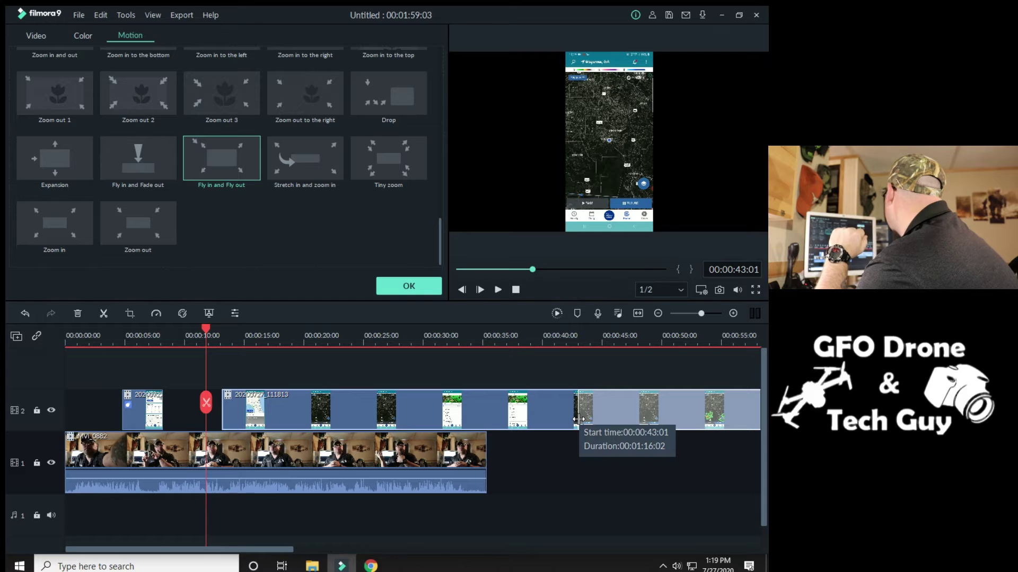
drag(579, 420, 644, 422)
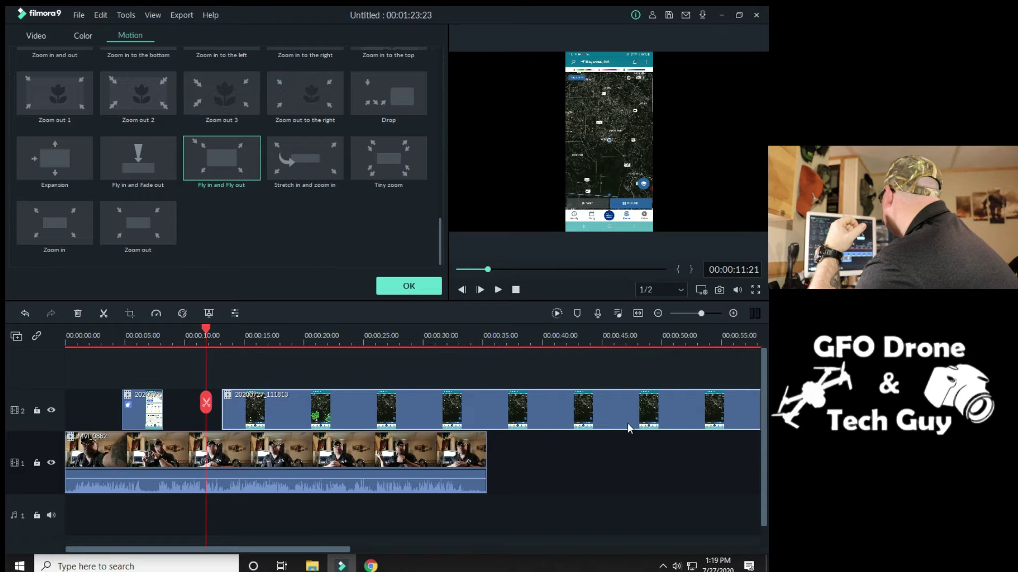
drag(402, 408, 386, 408)
click(607, 147)
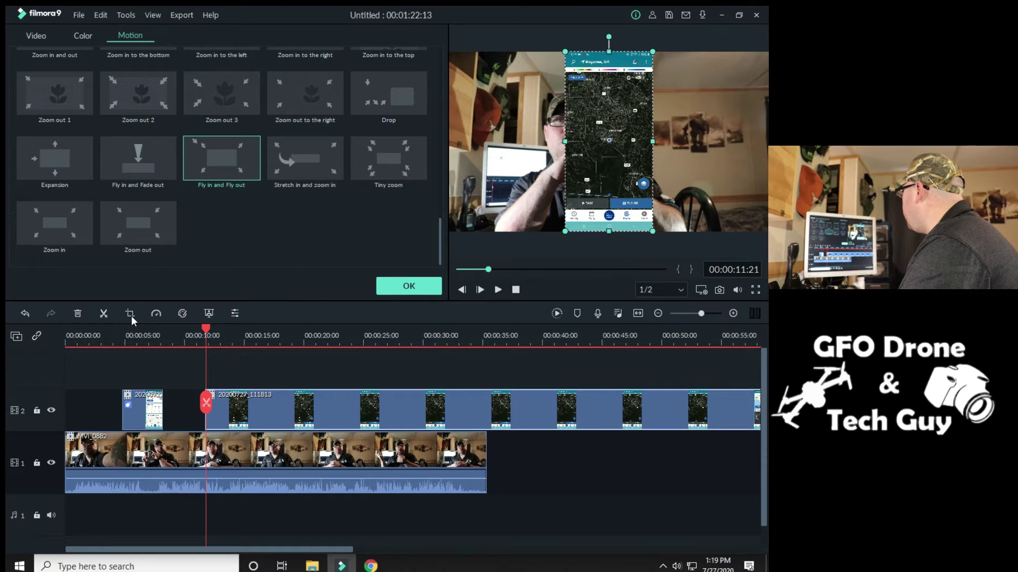
Step: Crop the second phone clip with a Custom ratio to the 720 x 772 map area
click(130, 313)
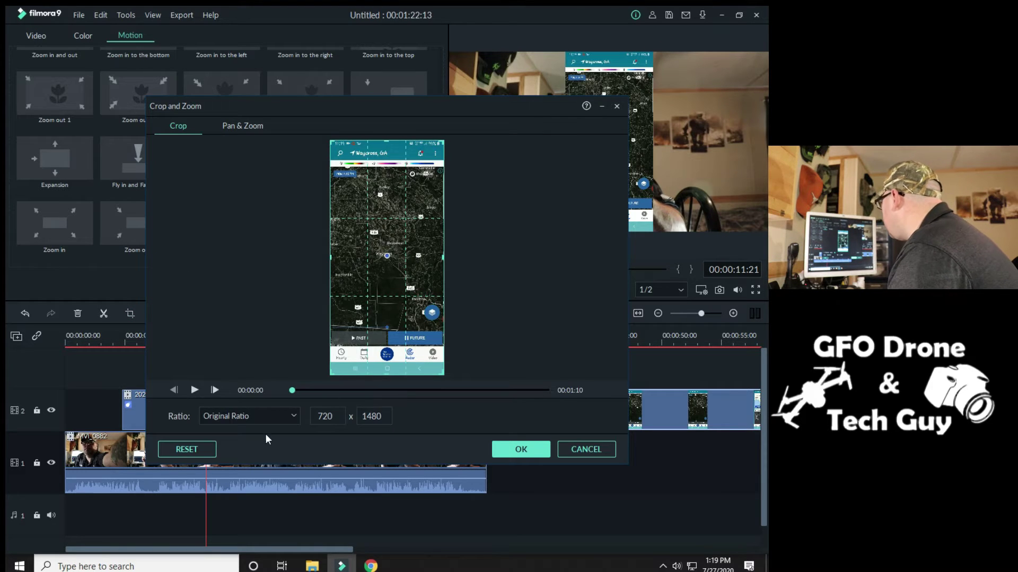
click(293, 417)
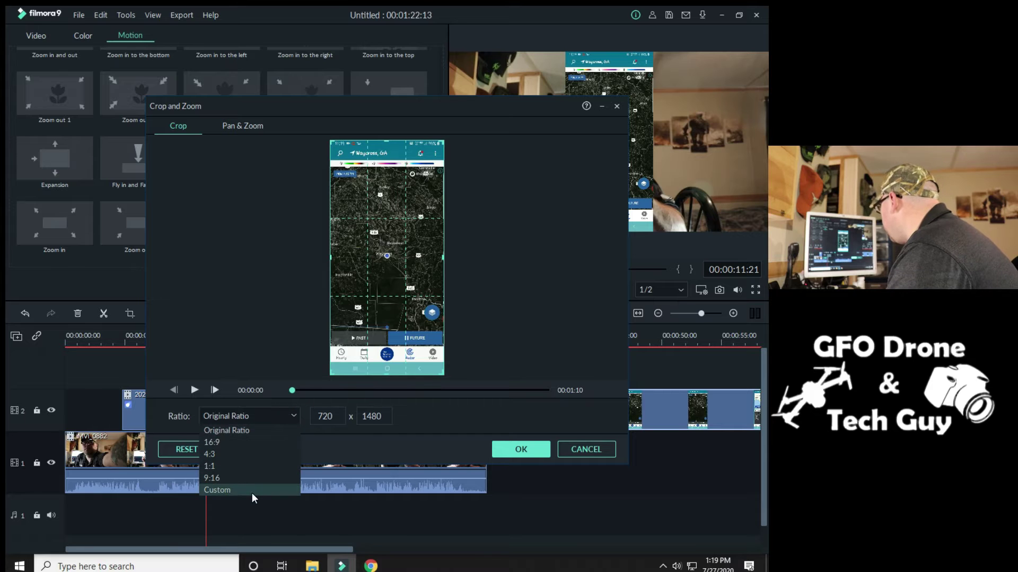
click(252, 491)
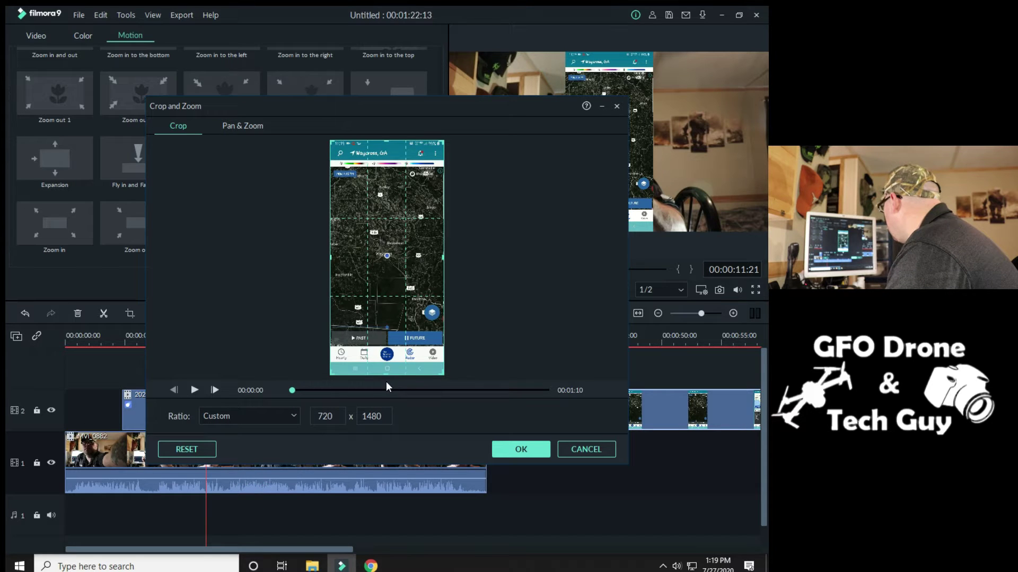
drag(386, 374, 394, 301)
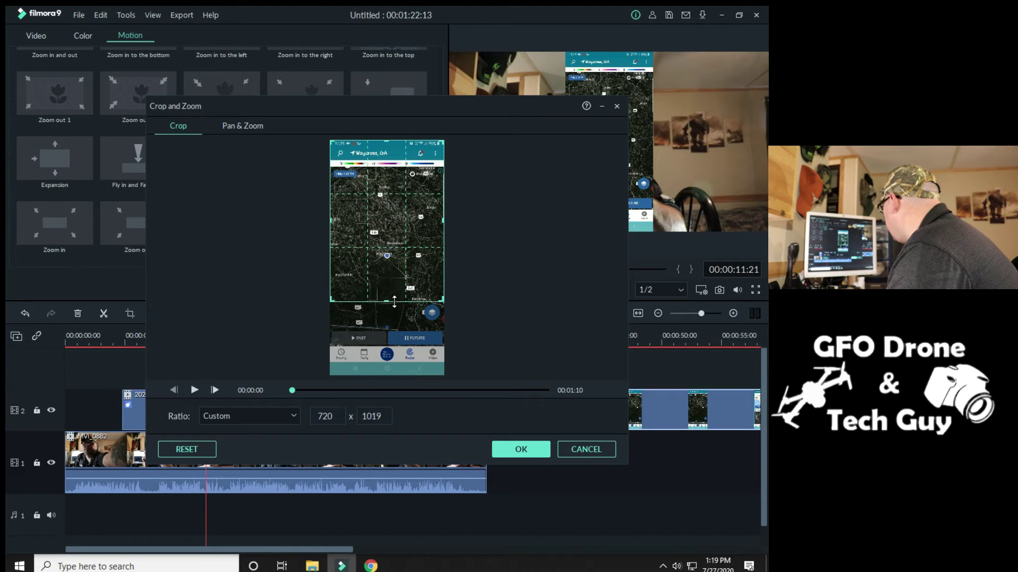
drag(386, 142, 384, 179)
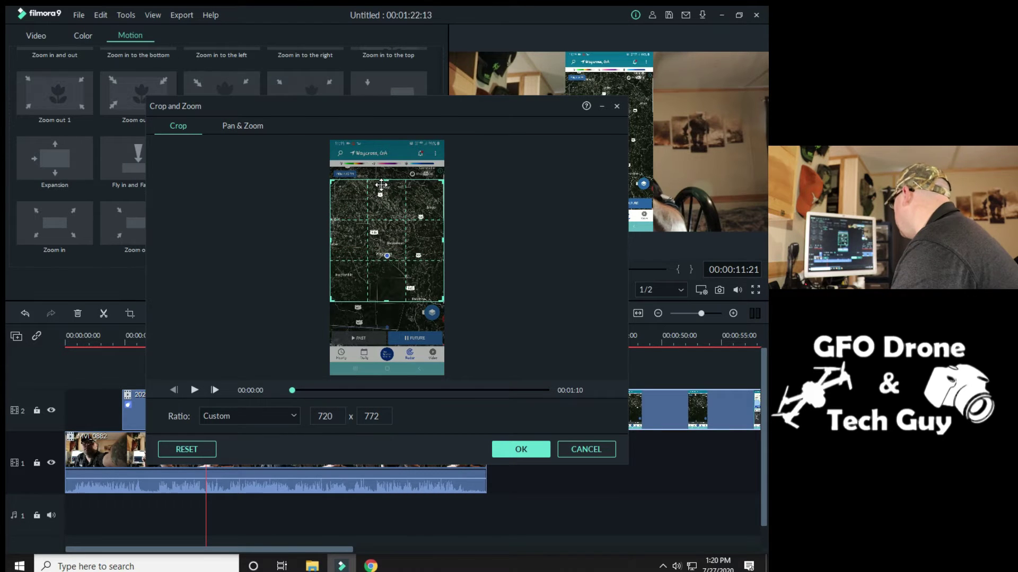
click(512, 450)
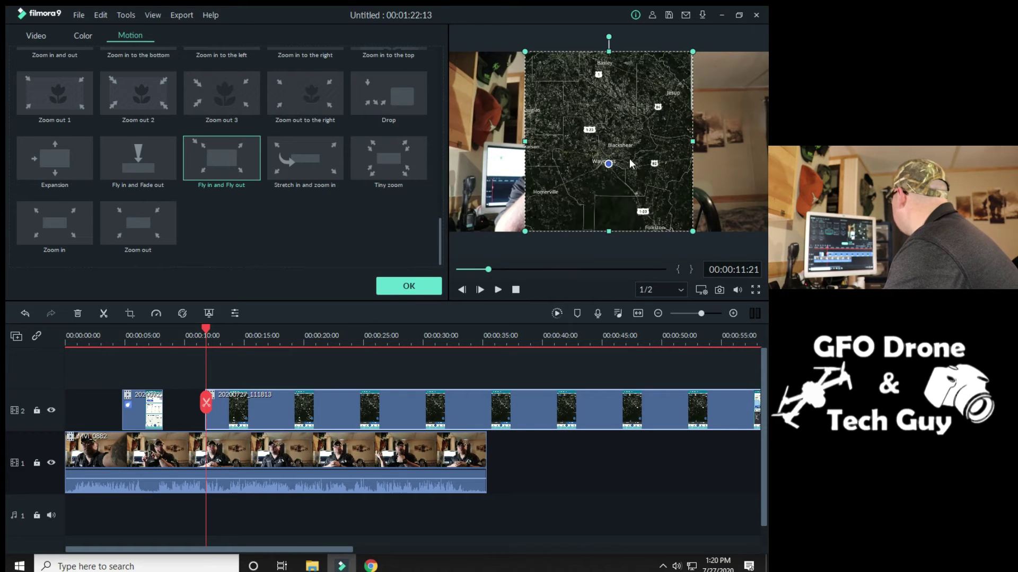
Step: Shrink the map overlay into the top-right, split it at 19:01, and delete the remainder
drag(523, 233, 668, 122)
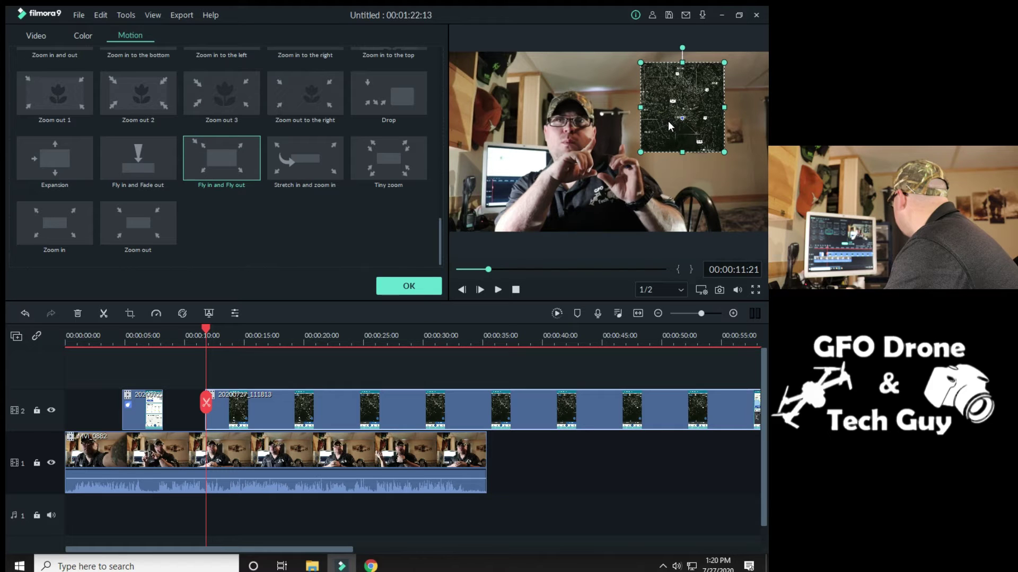
click(497, 290)
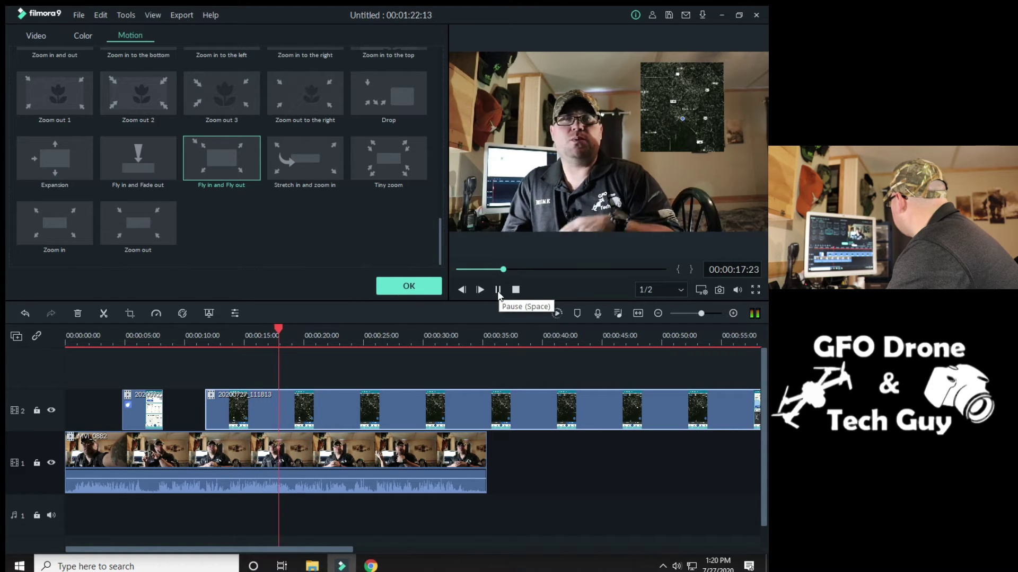
click(499, 290)
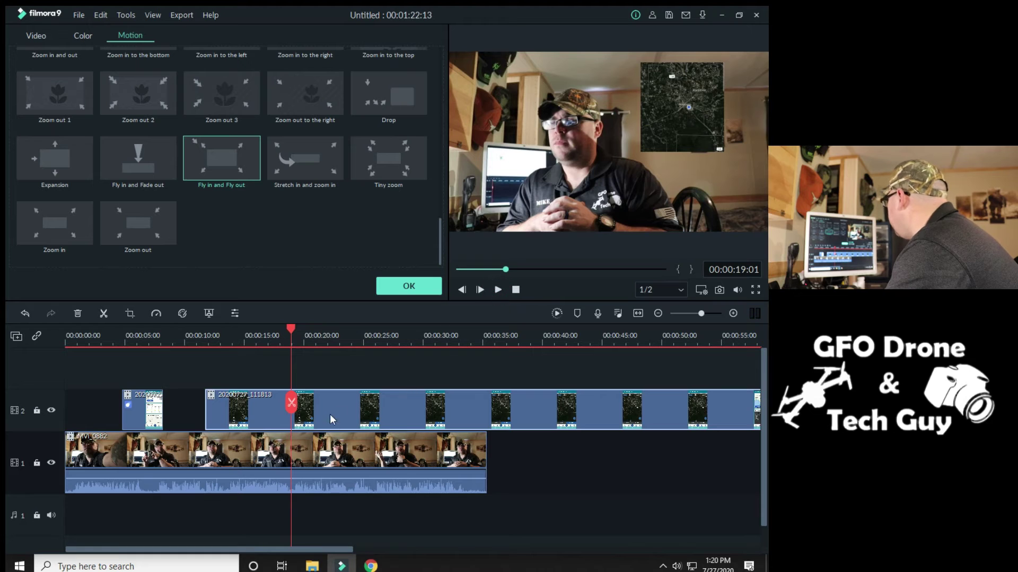
click(292, 404)
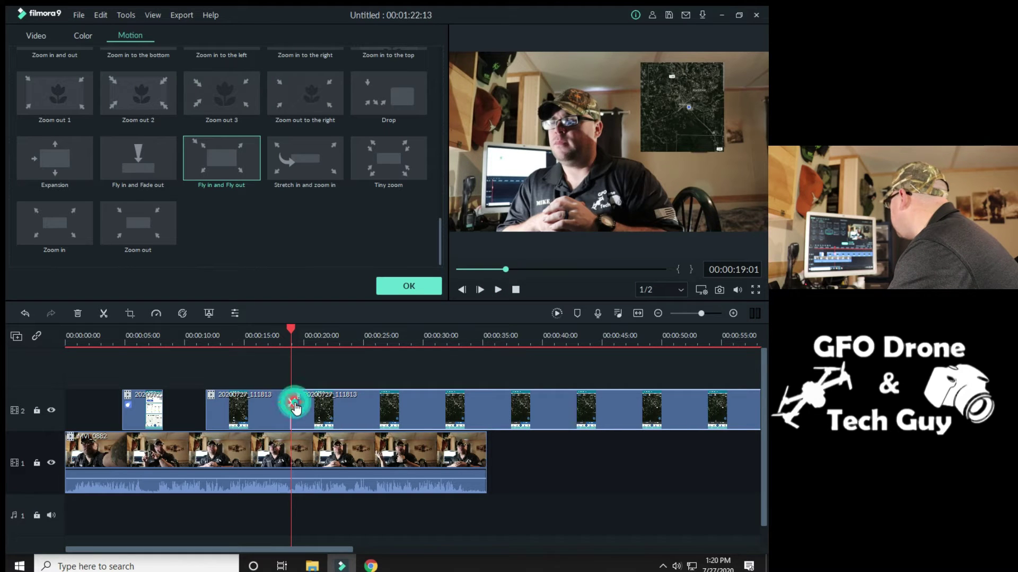
right_click(342, 411)
click(379, 79)
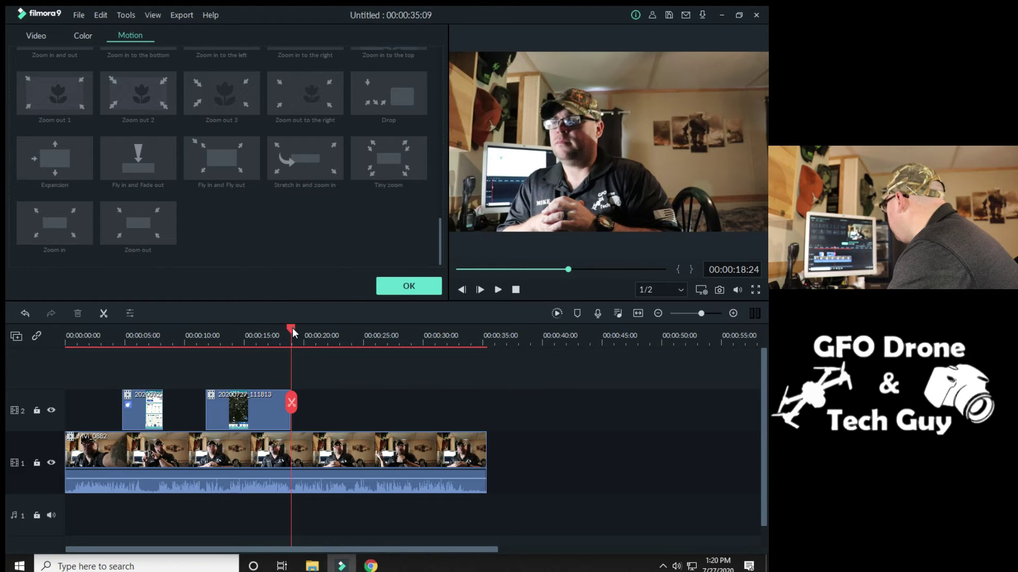
Step: Shorten the map overlay on track 2 so it ends at 00:00:18:12
drag(292, 327, 306, 330)
click(274, 404)
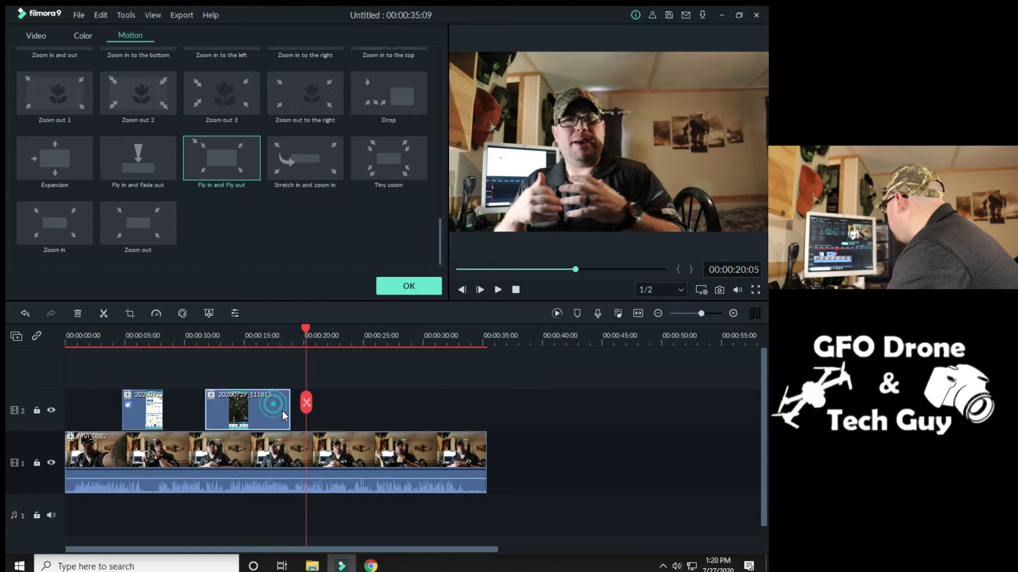
drag(290, 406, 276, 401)
Step: Play back from 3 seconds to review the map overlay's fly-in and fly-out, stopping at 19:14
drag(303, 328, 102, 366)
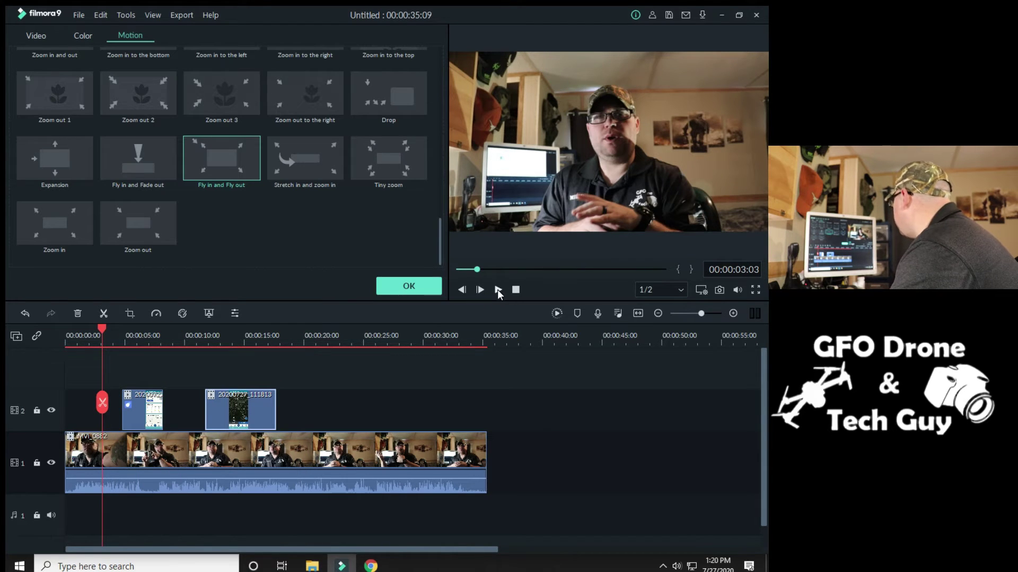
click(497, 289)
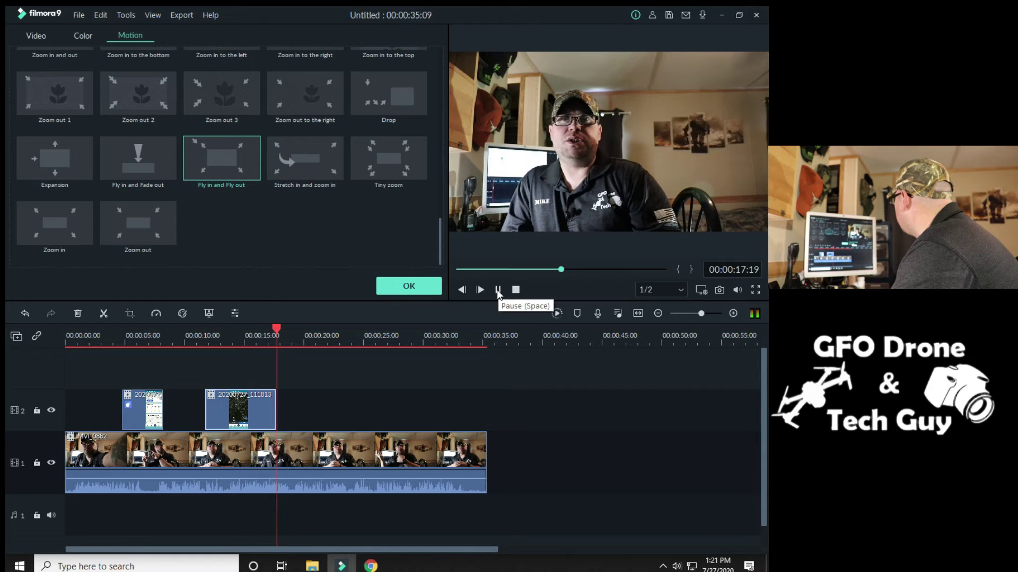
click(497, 289)
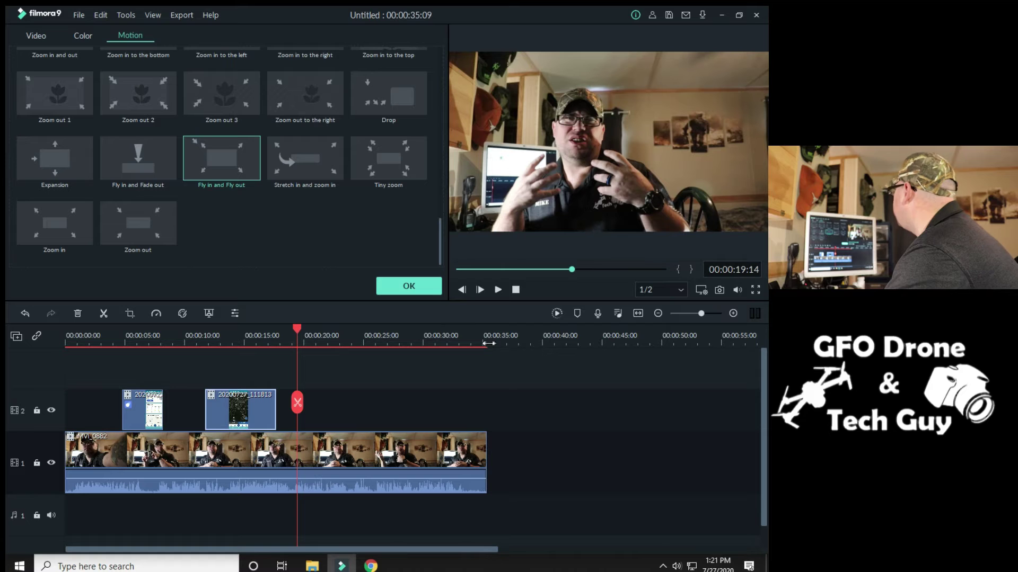
click(256, 405)
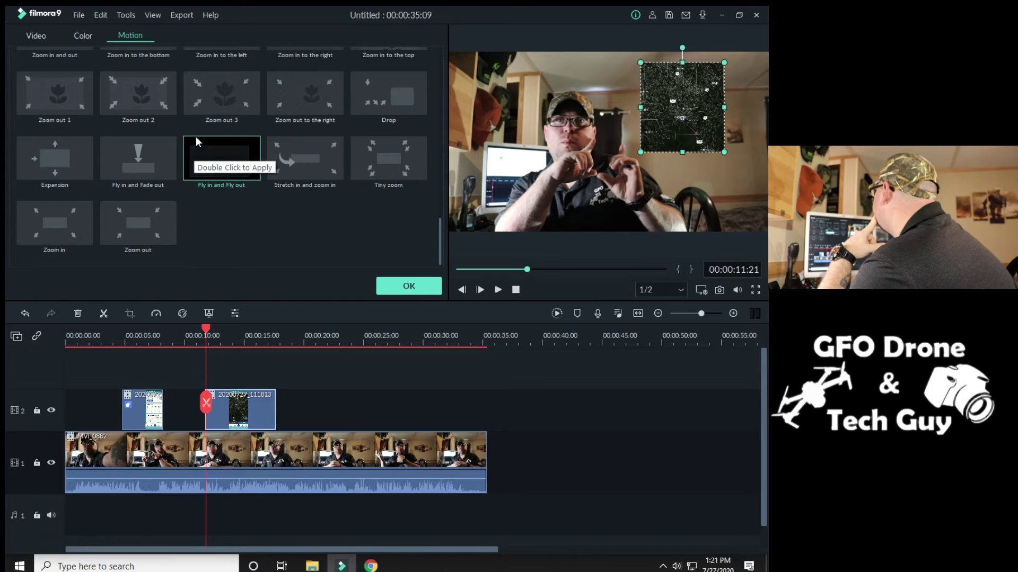
Step: Try Flip Down1, then apply the Flip Down2 motion preset to the map overlay
scroll(196, 136, up, 5)
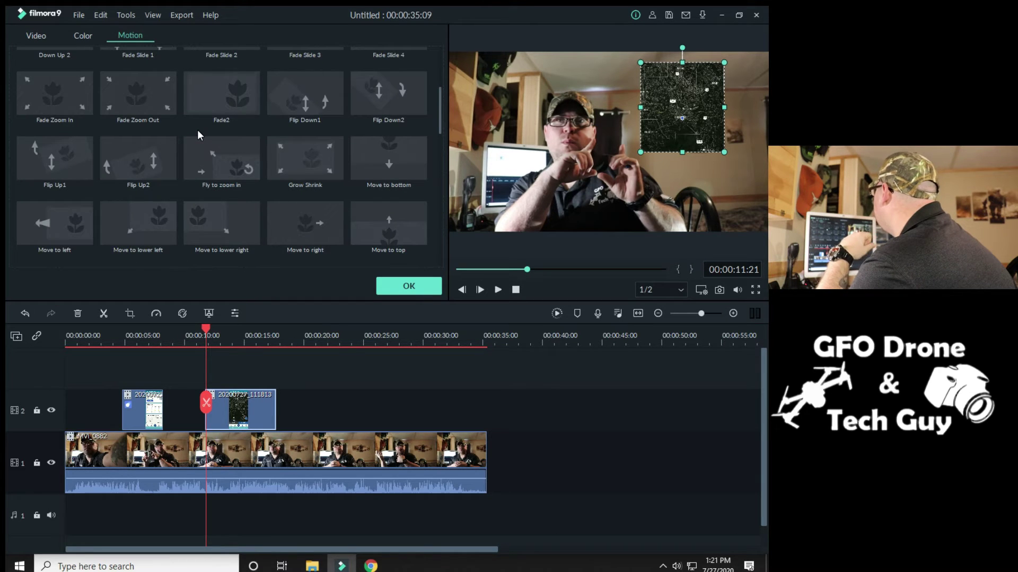
click(298, 102)
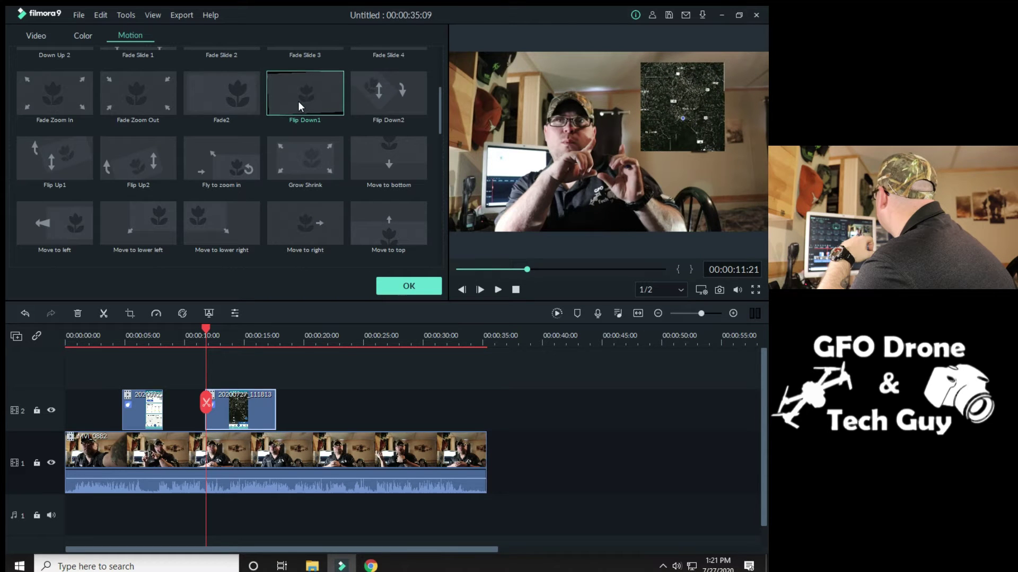
click(374, 106)
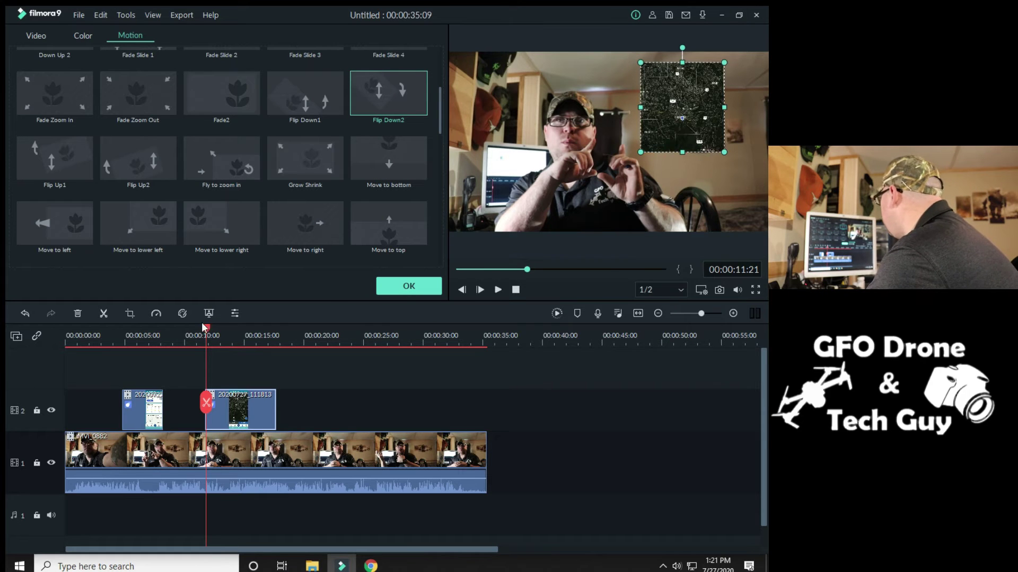
Step: Play the overlay's new Flip Down2 animation and turn the preview volume down
drag(204, 329, 190, 329)
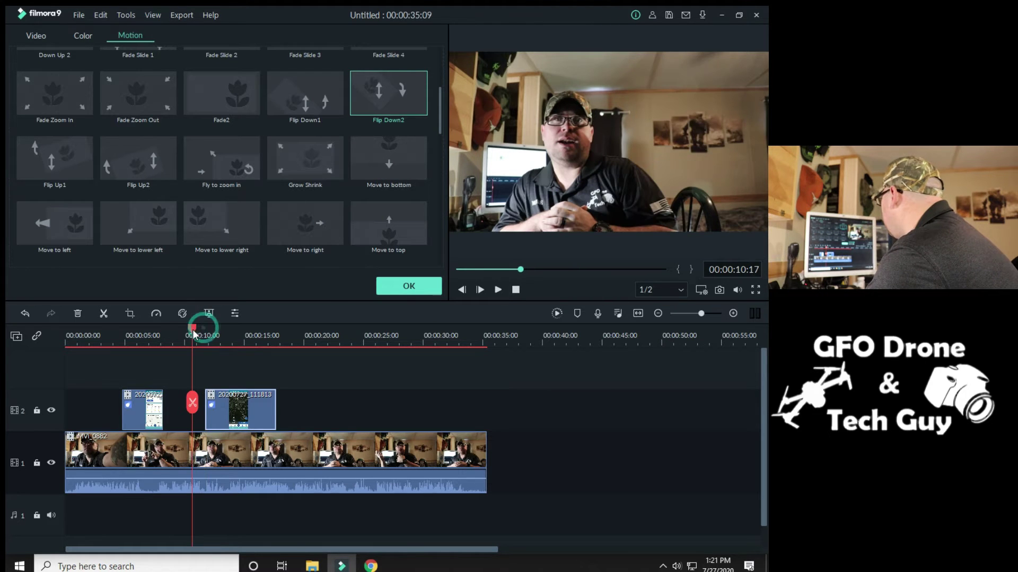
click(499, 290)
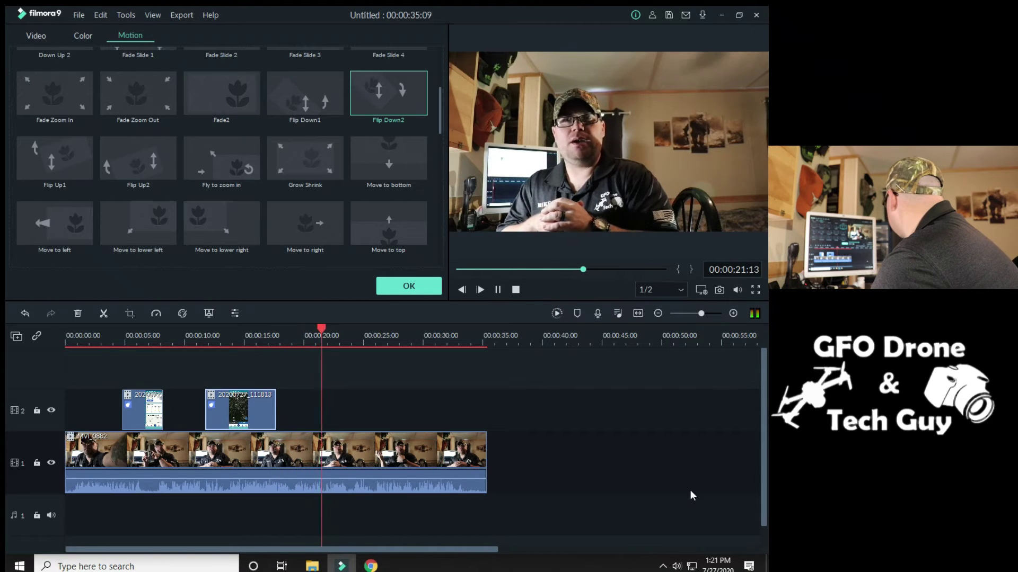
click(737, 289)
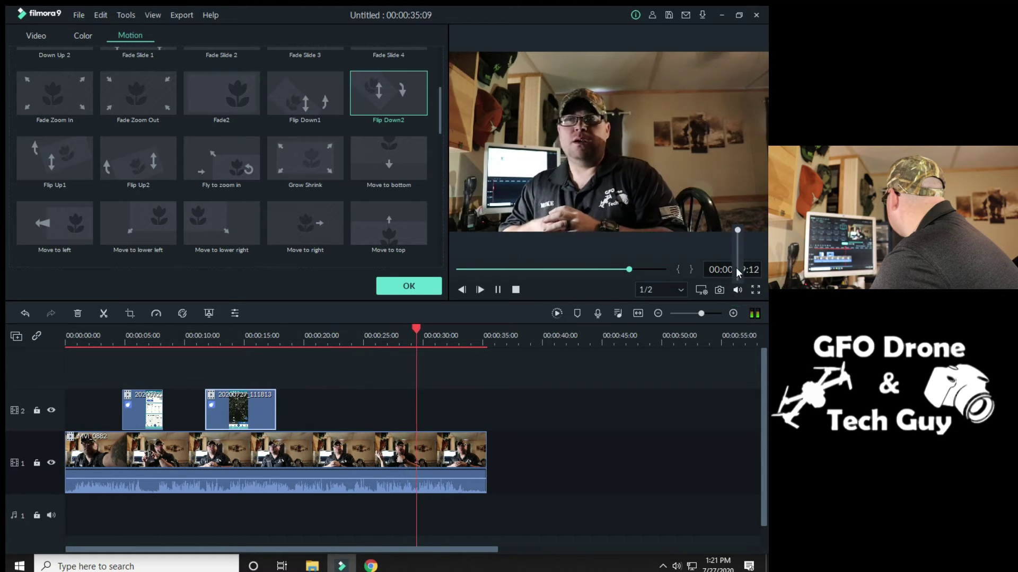
click(738, 264)
drag(736, 271, 736, 275)
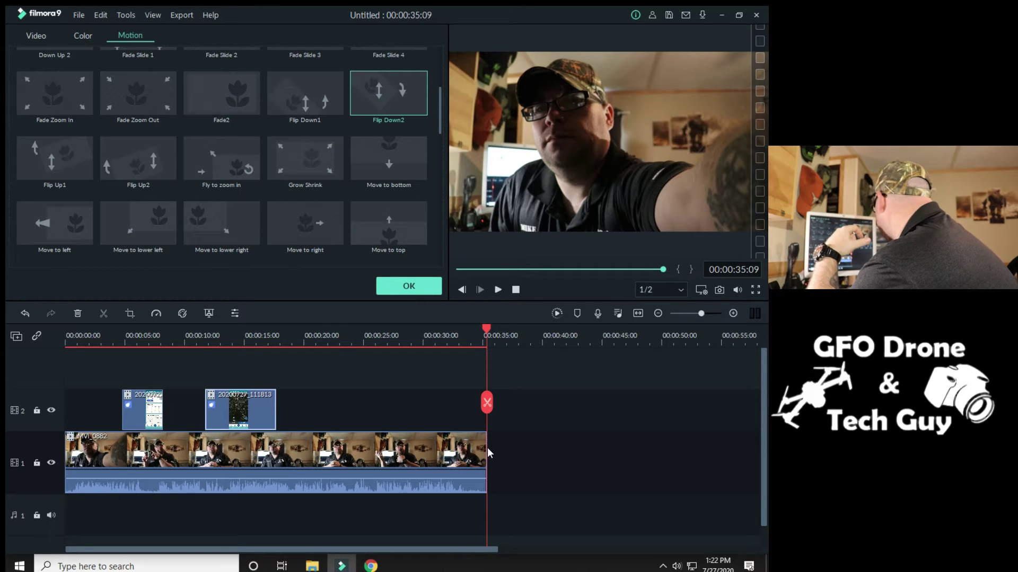
Step: Trim the end of MVI_0882 to make the project 00:00:32:19, preview the ending, and return to the start
drag(482, 327, 412, 333)
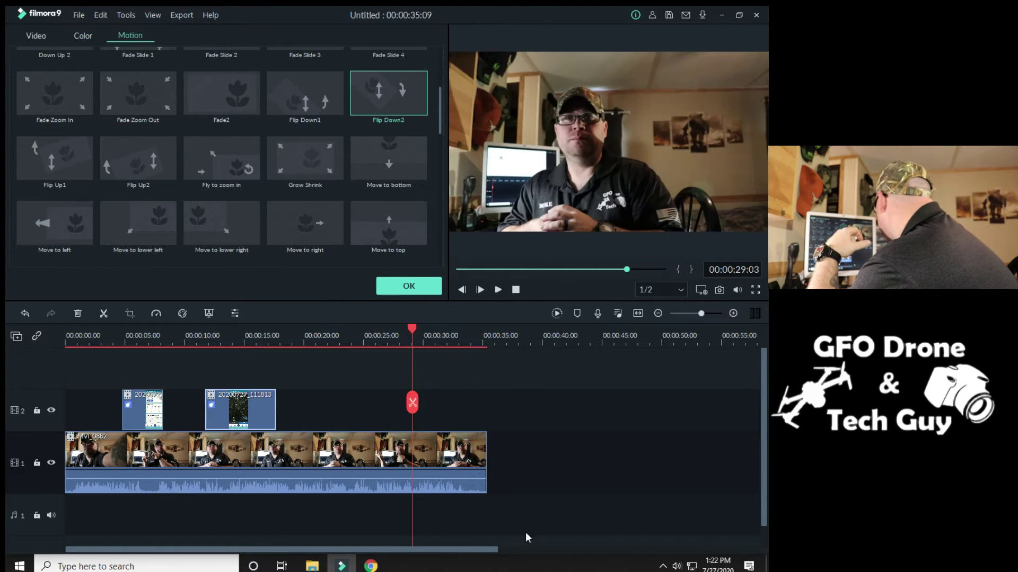
double_click(483, 454)
drag(485, 456, 454, 452)
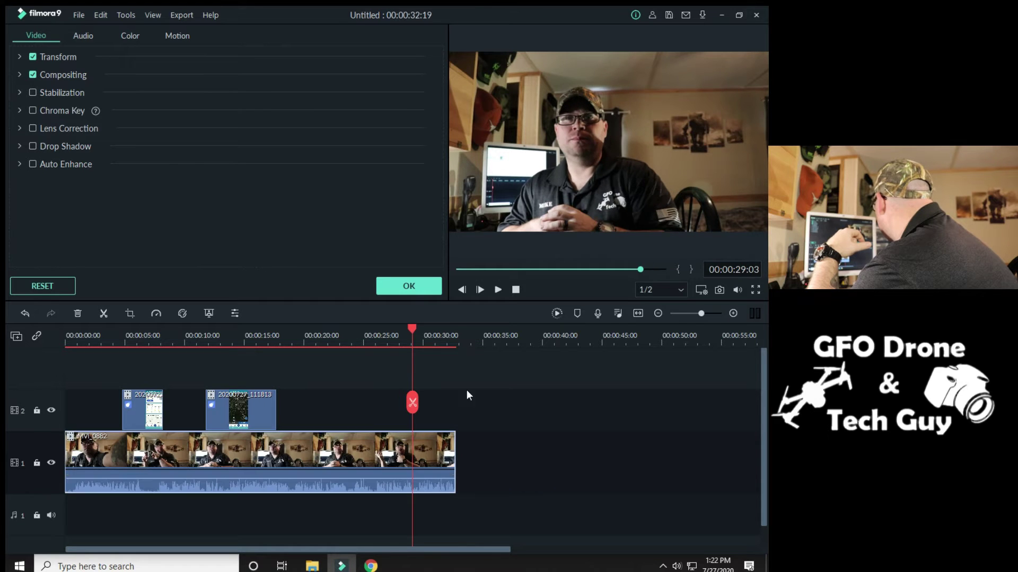
click(497, 289)
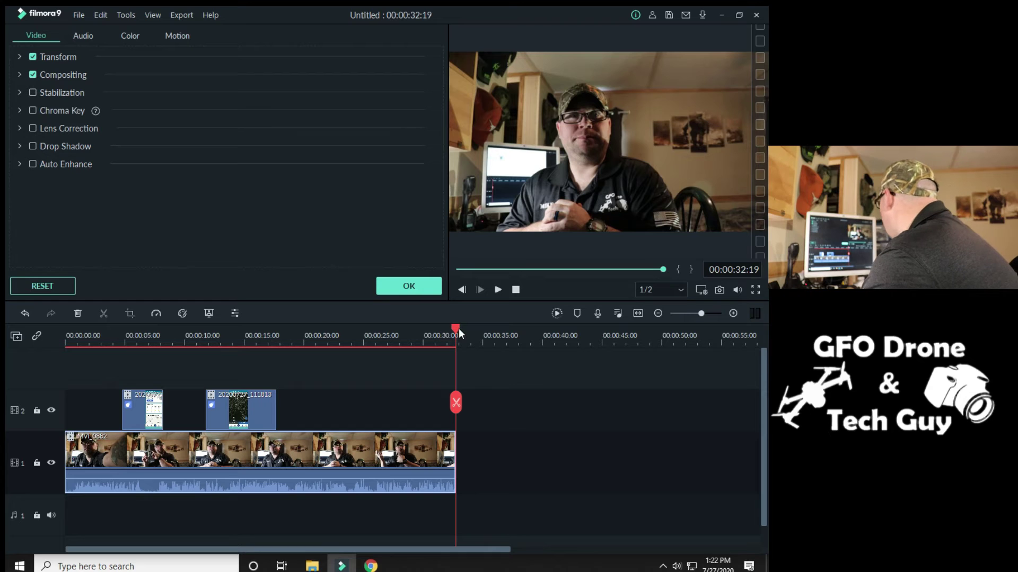
drag(457, 330, 8, 339)
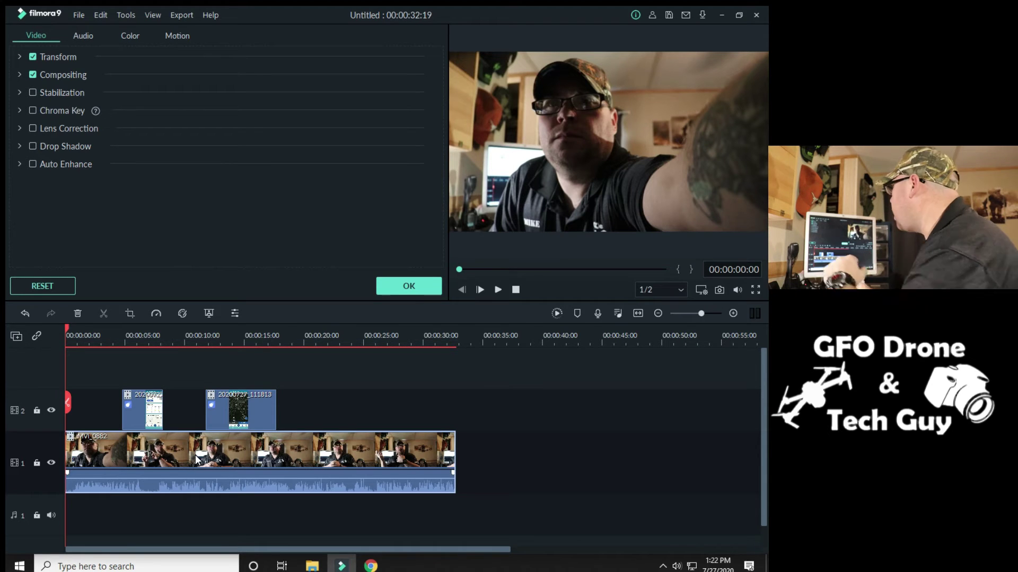
Step: Close the clip settings and browse the Elements library's categories down to the Filmstock packs
click(413, 286)
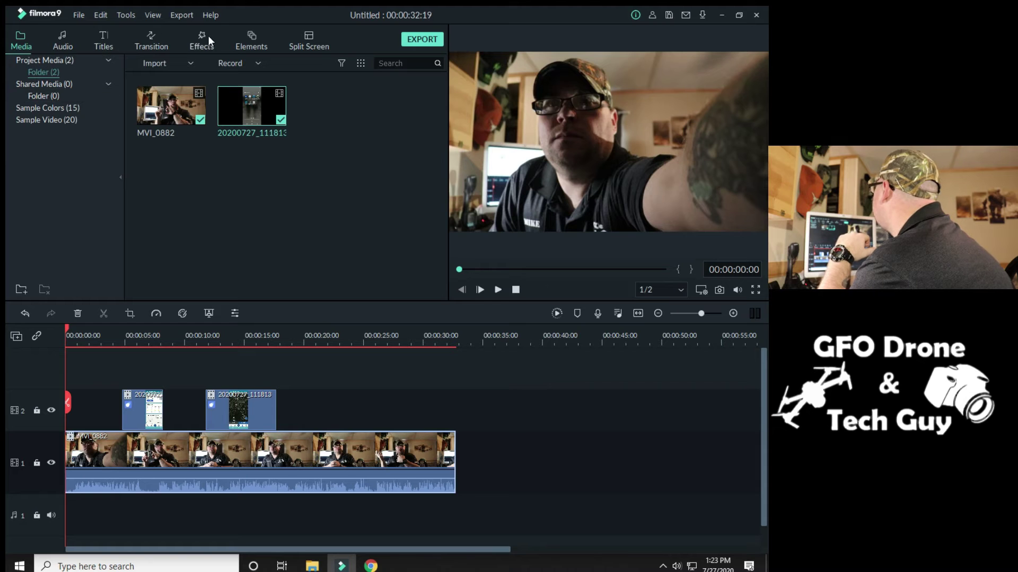
click(253, 43)
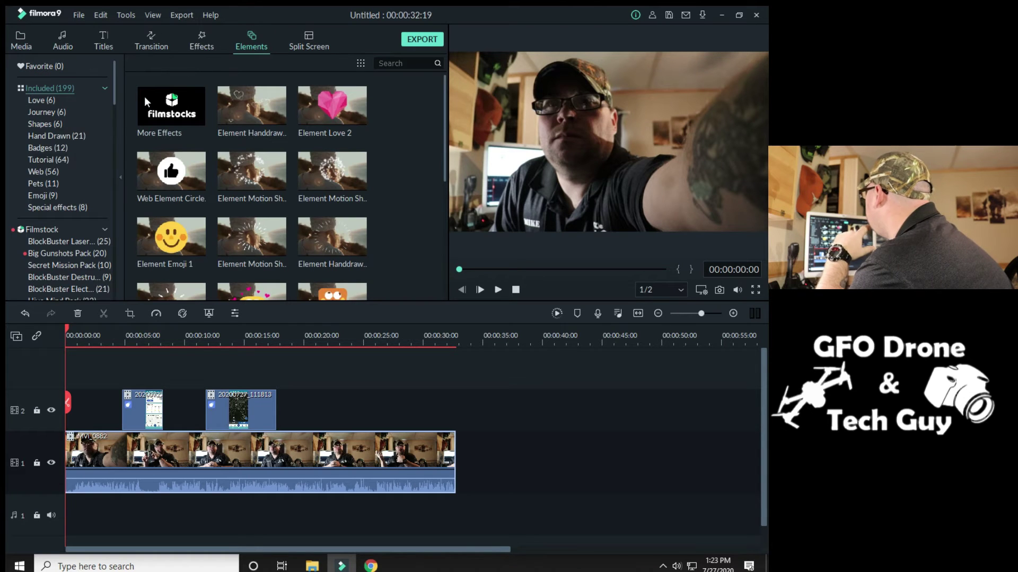
mouse_move(113, 81)
mouse_down()
mouse_move(119, 230)
mouse_move(119, 78)
mouse_up()
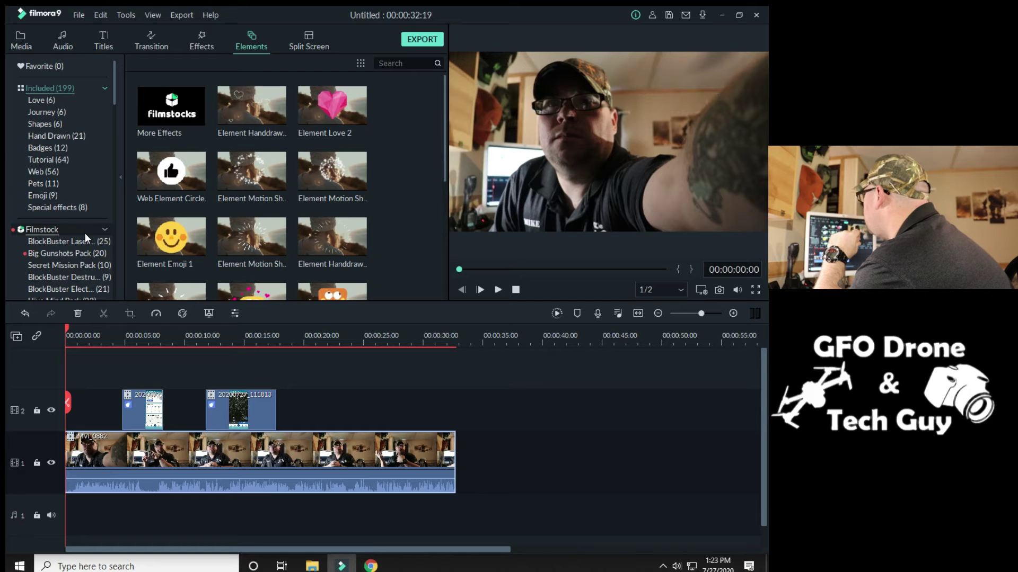
click(114, 89)
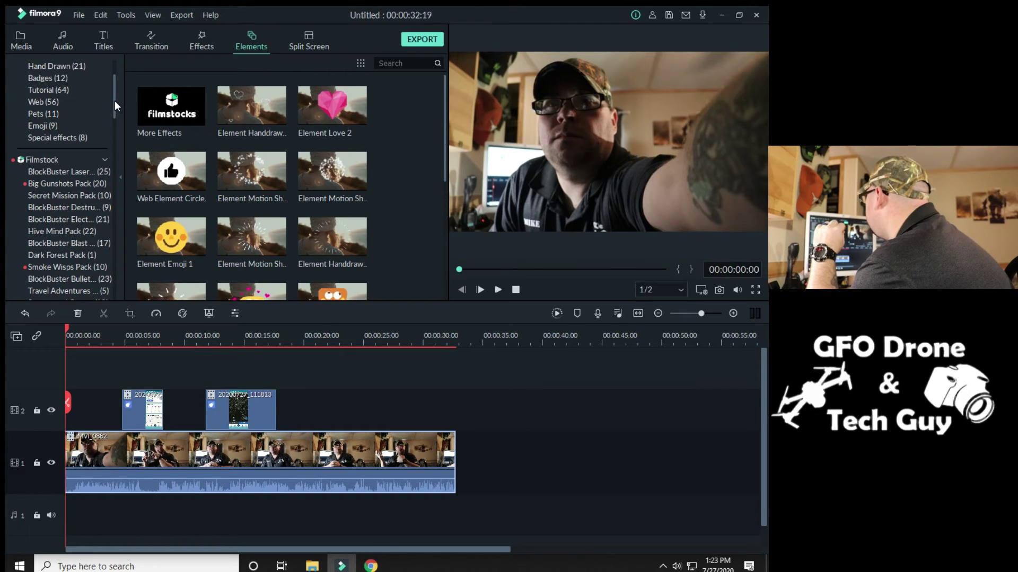
drag(115, 101, 113, 131)
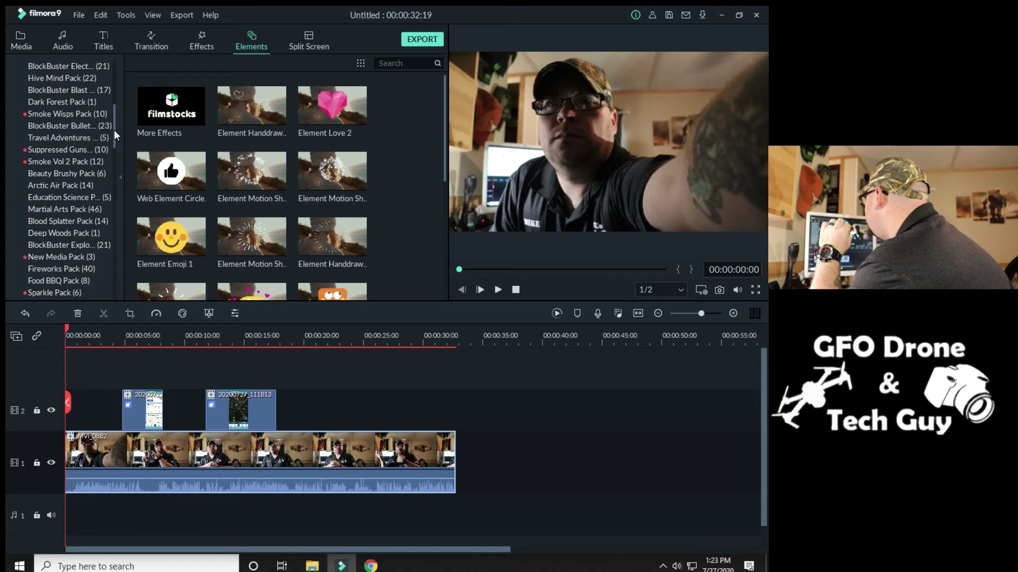
Step: Browse the New Media Pack, then show the Social Media Icons elements
click(69, 257)
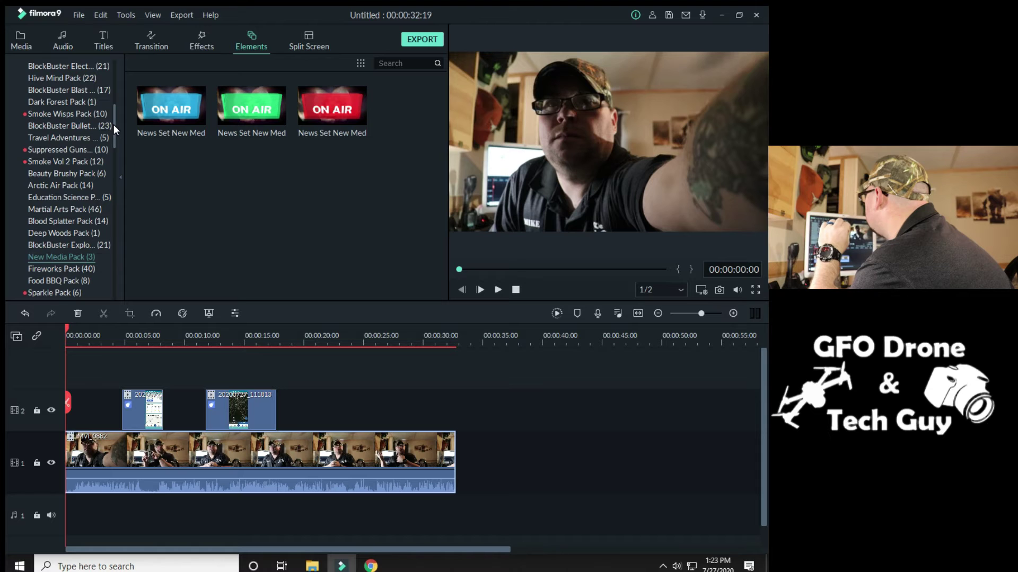
drag(114, 126, 116, 137)
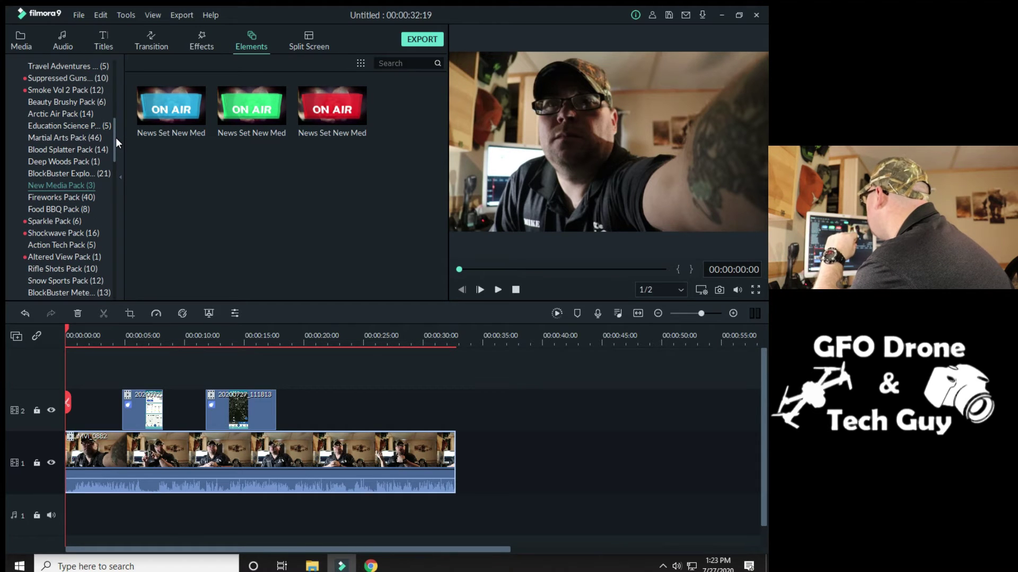
drag(117, 138, 113, 253)
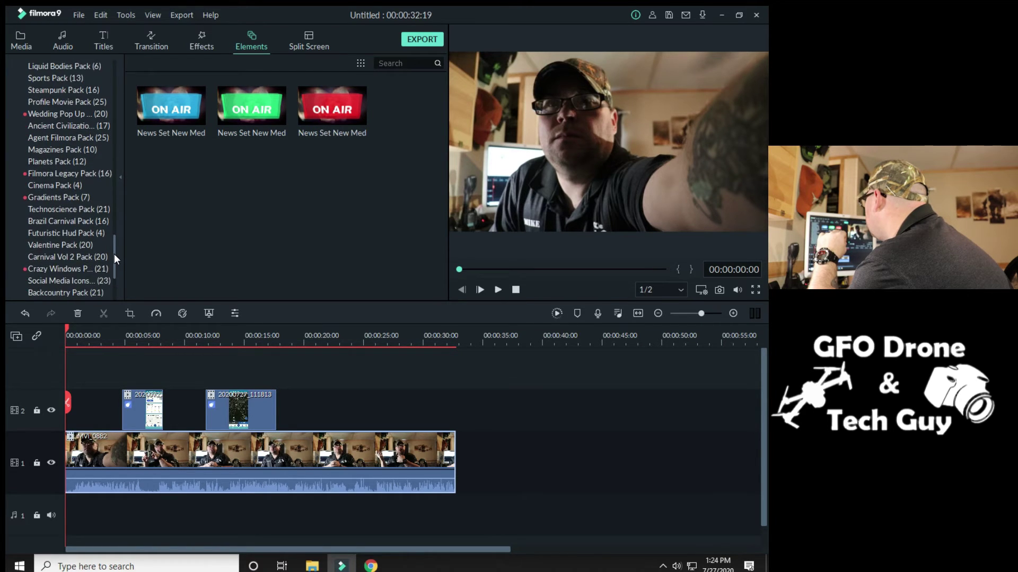
click(74, 282)
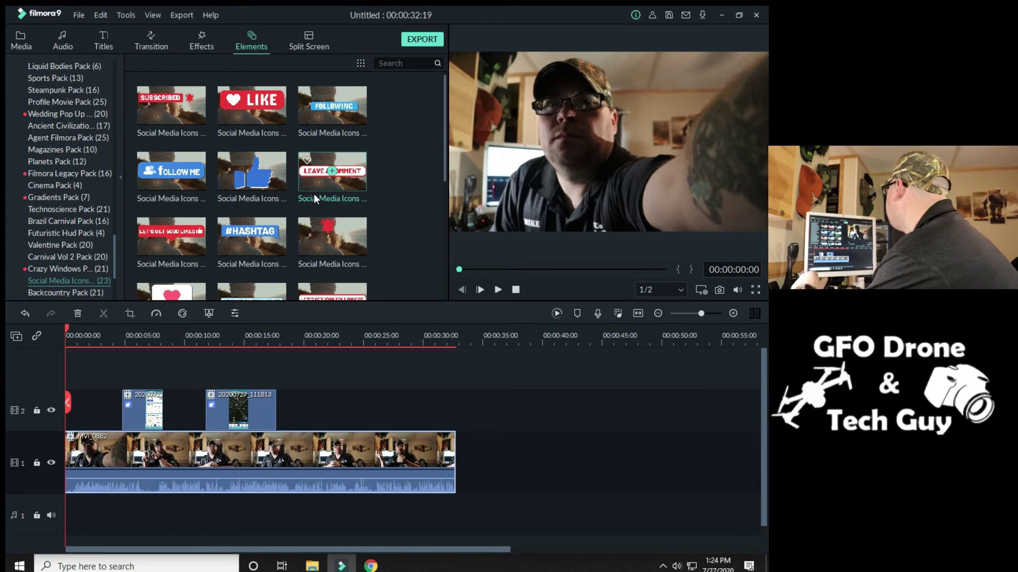
Step: Load the Subscribed element and play its thumbs-up-and-bell preview
scroll(324, 211, down, 3)
scroll(323, 211, down, 1)
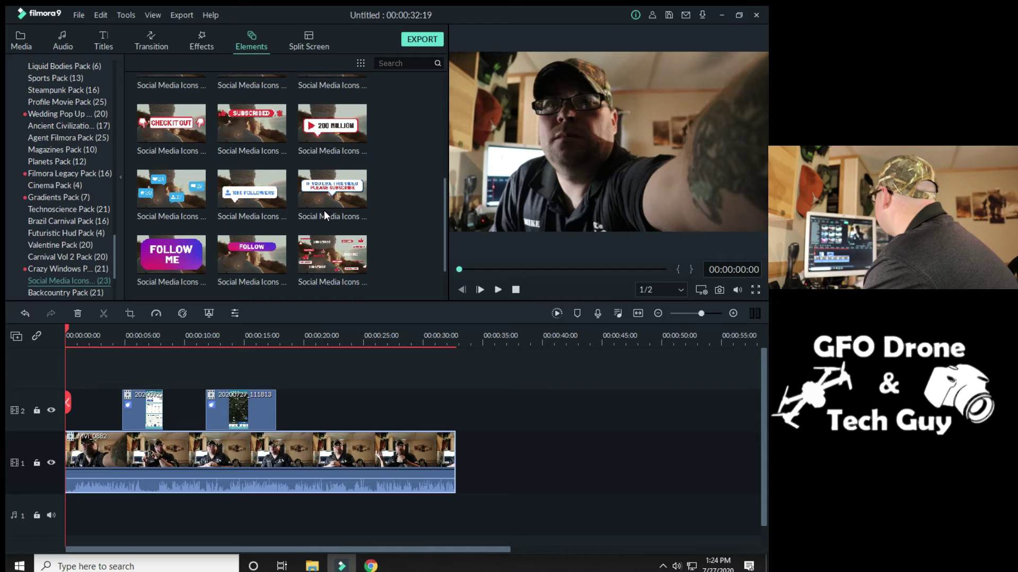
click(272, 122)
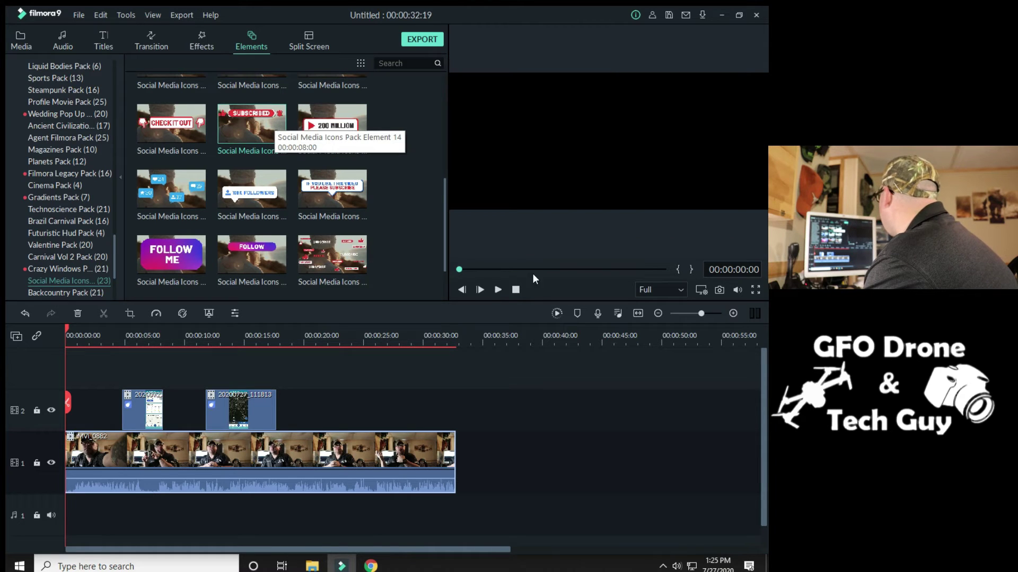
click(498, 290)
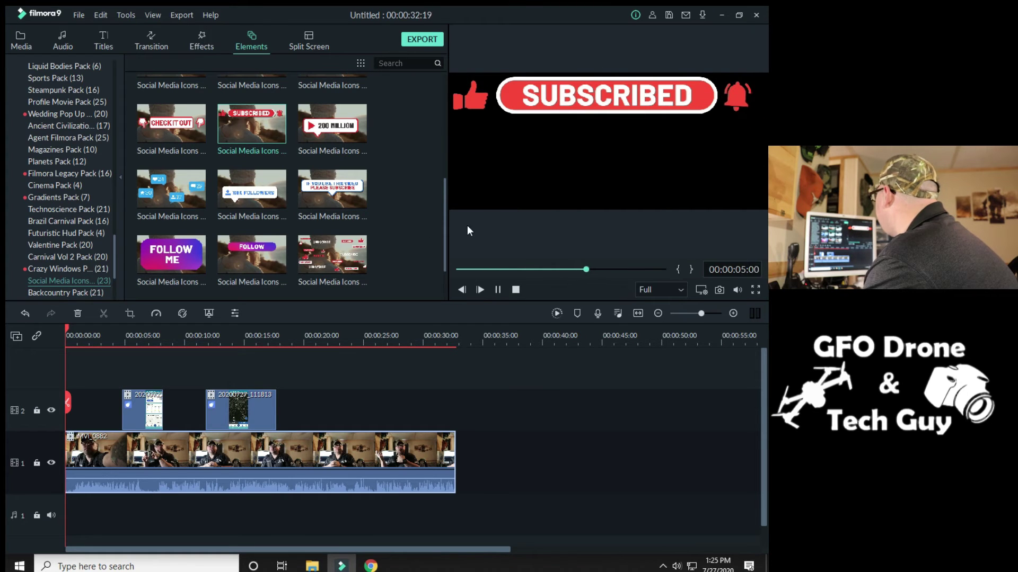
Step: Place the Subscribed element on track 2 near 24 seconds and move the playhead onto it
mouse_move(272, 128)
drag(271, 126, 348, 409)
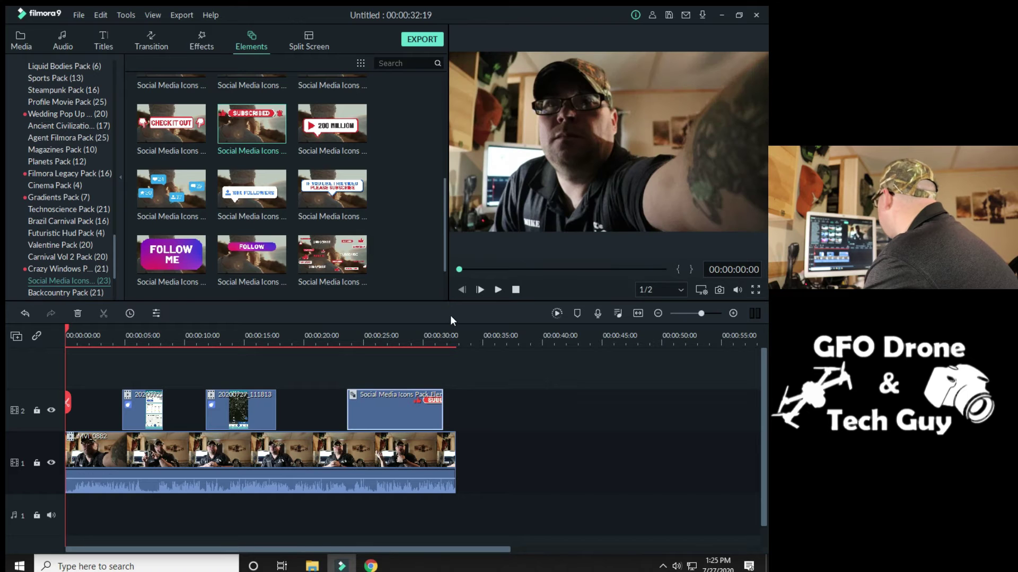
drag(72, 326, 386, 336)
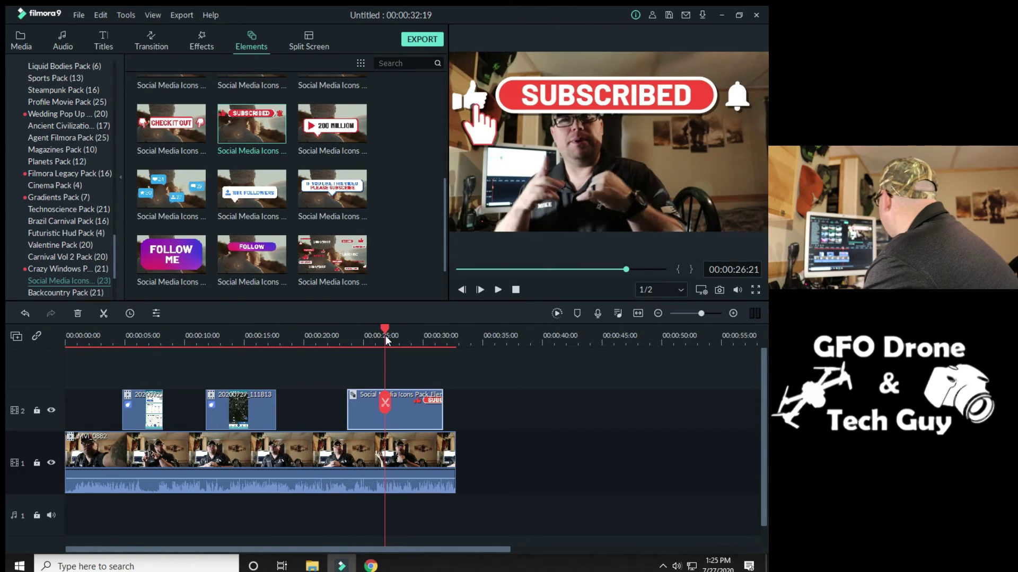
Step: Shrink the Subscribed overlay into the frame's top-right corner, then move the playhead back before it
click(626, 113)
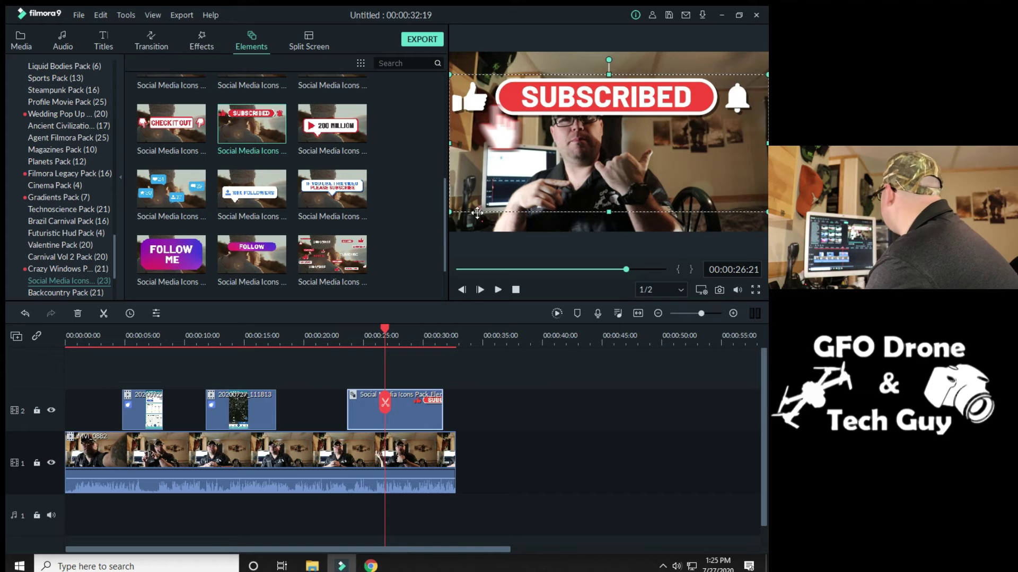
drag(452, 211, 626, 136)
drag(687, 77, 672, 78)
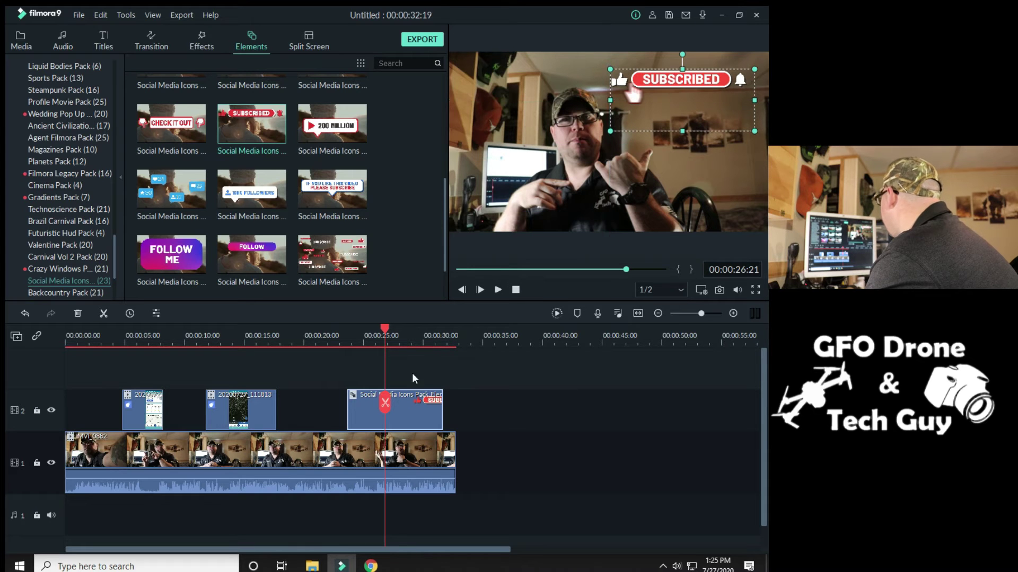
drag(383, 328, 306, 350)
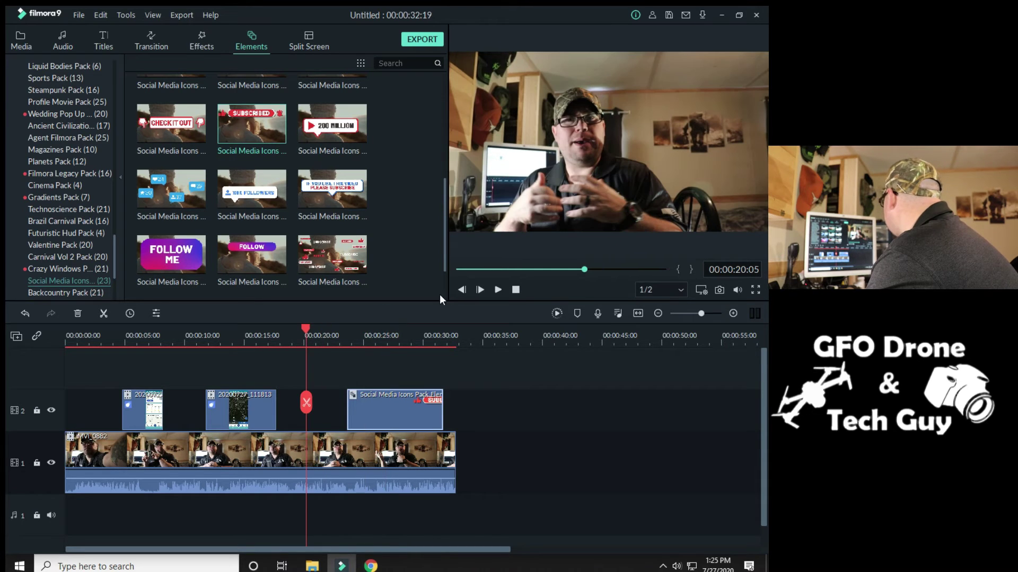
Step: Play the edit through to 00:00:32:19 to check the Subscribed overlay, then return to the start
click(498, 290)
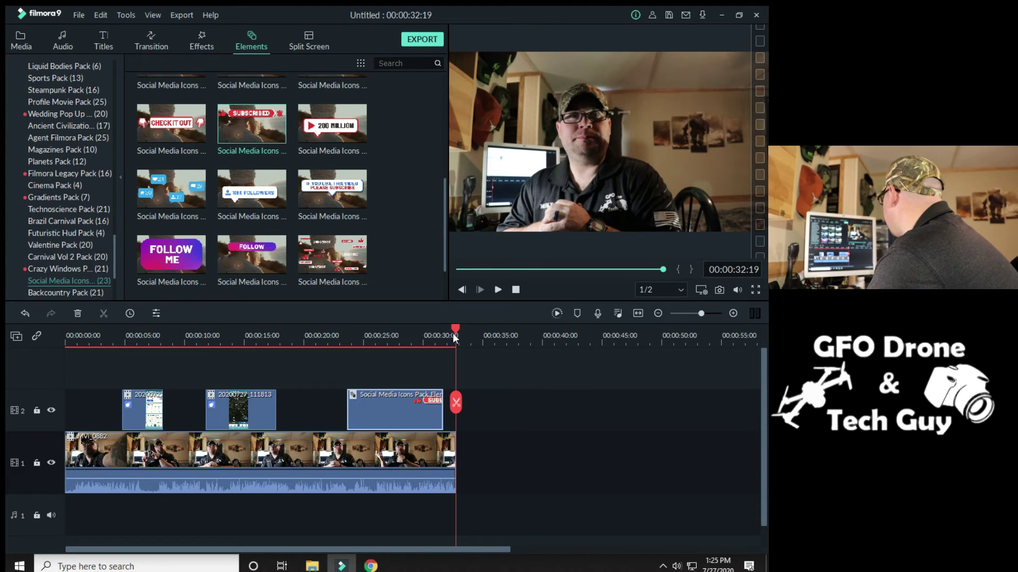
drag(456, 326, 5, 347)
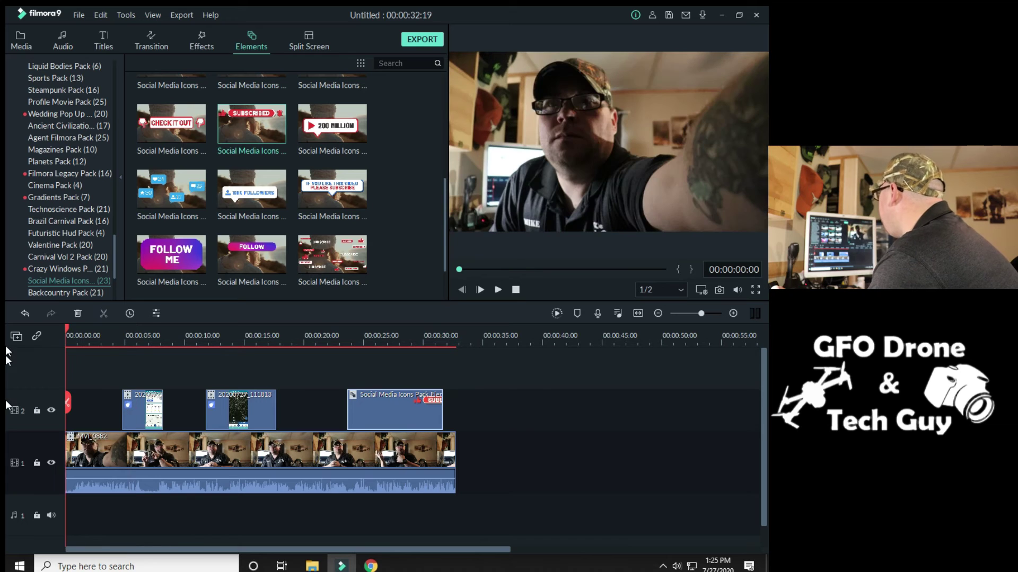
Step: Open the Titles library and show the Filmstock Corporate Pack's Small Business Corporate templates
click(104, 33)
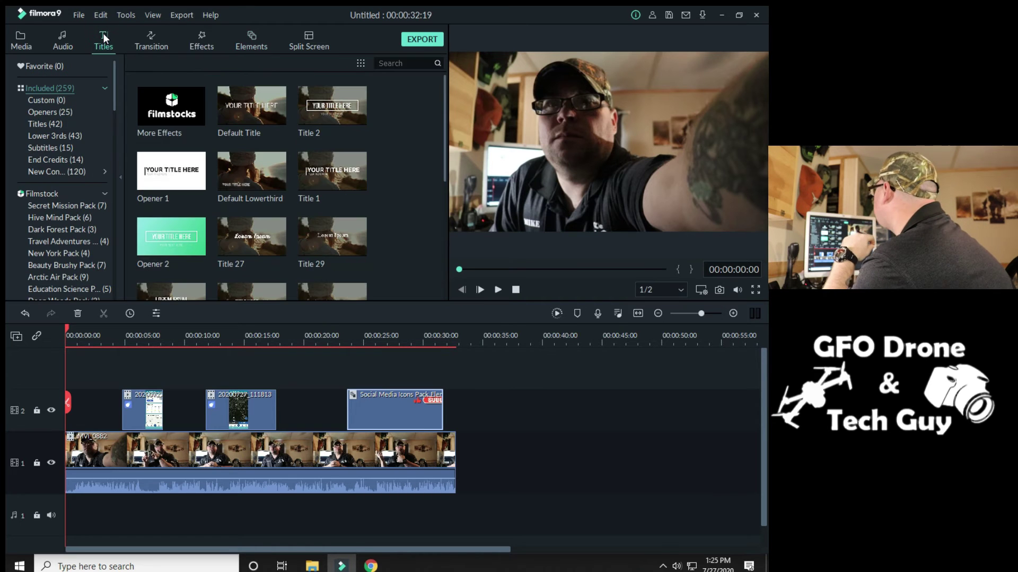
scroll(82, 200, down, 4)
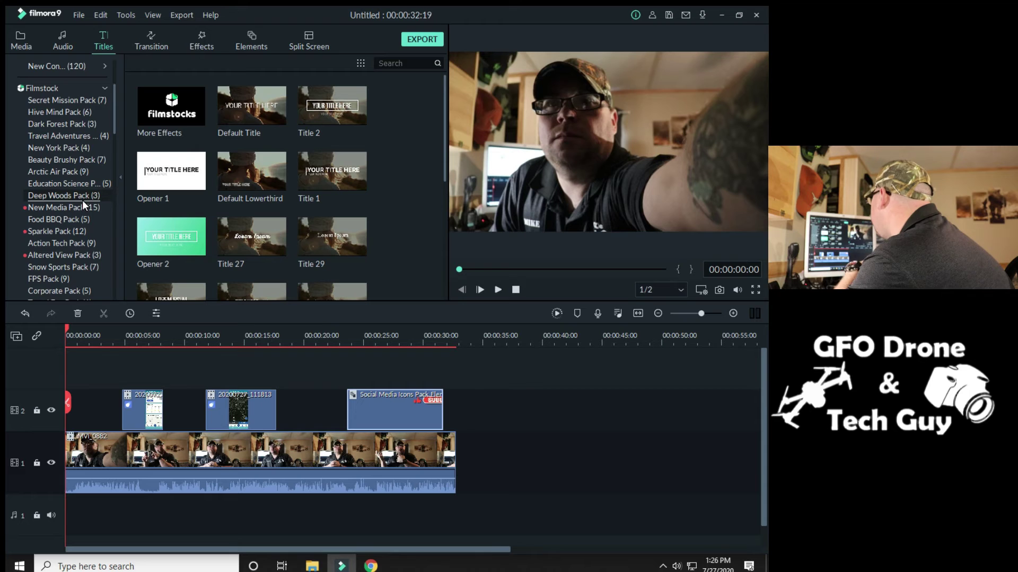
scroll(82, 200, down, 3)
scroll(81, 198, down, 4)
scroll(82, 198, down, 4)
scroll(83, 192, up, 3)
scroll(82, 192, up, 10)
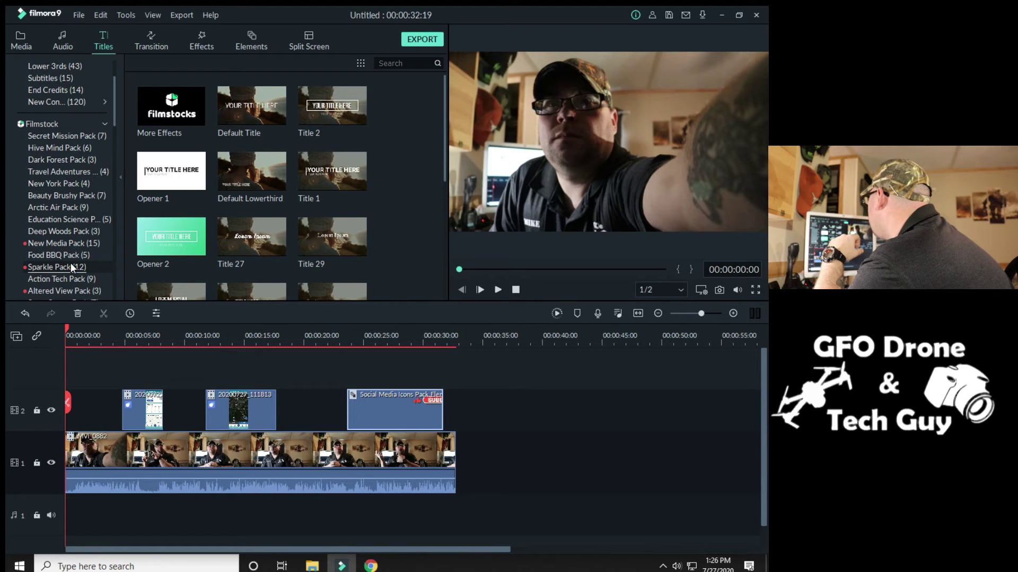
scroll(71, 262, down, 3)
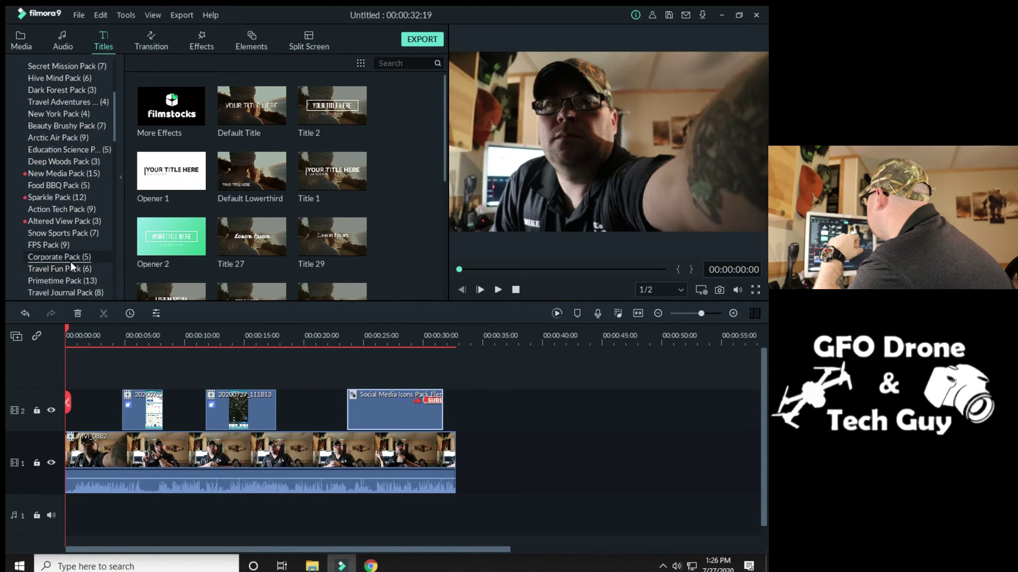
click(62, 256)
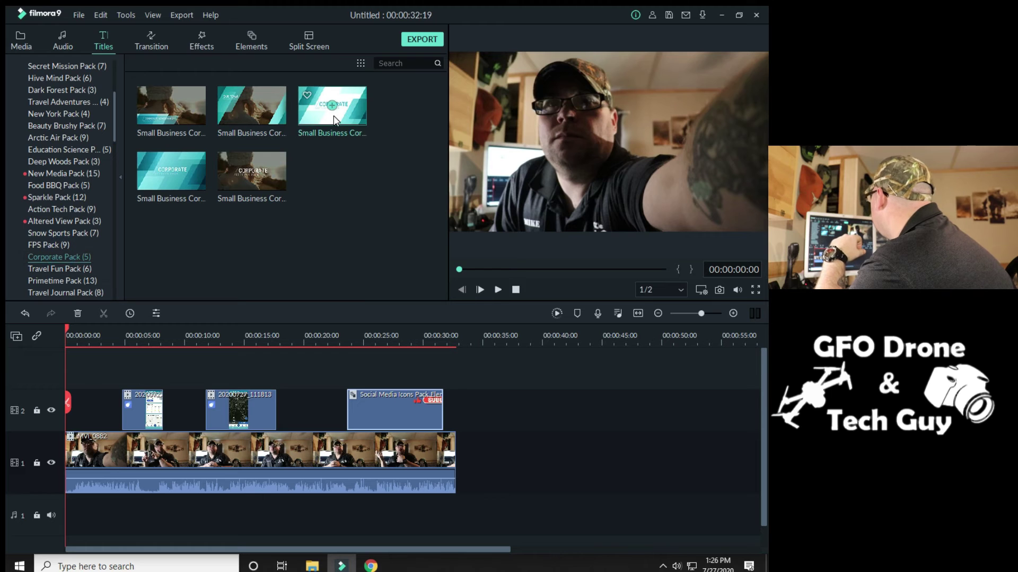
Step: Insert Small Business Corporate Opener 1 at the video's start and change its EFFECTS PACK subtitle to GFO TECH GUY
drag(342, 121, 63, 456)
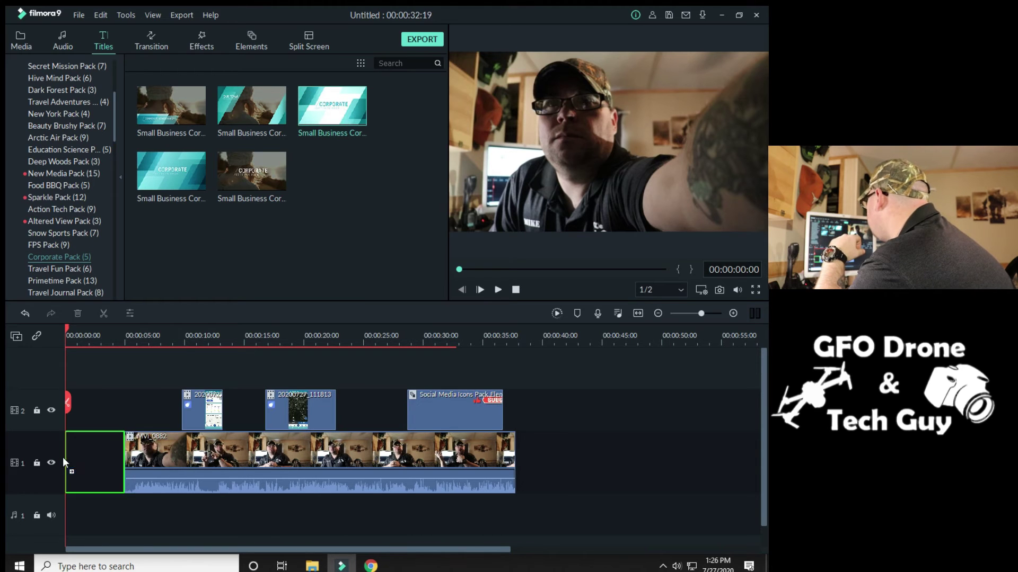
double_click(100, 466)
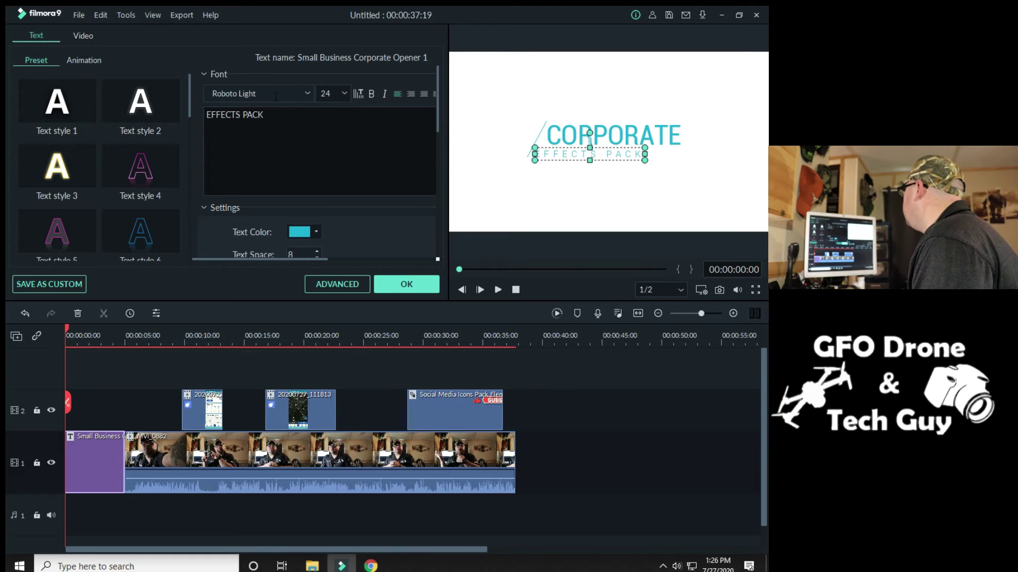
drag(268, 115, 206, 114)
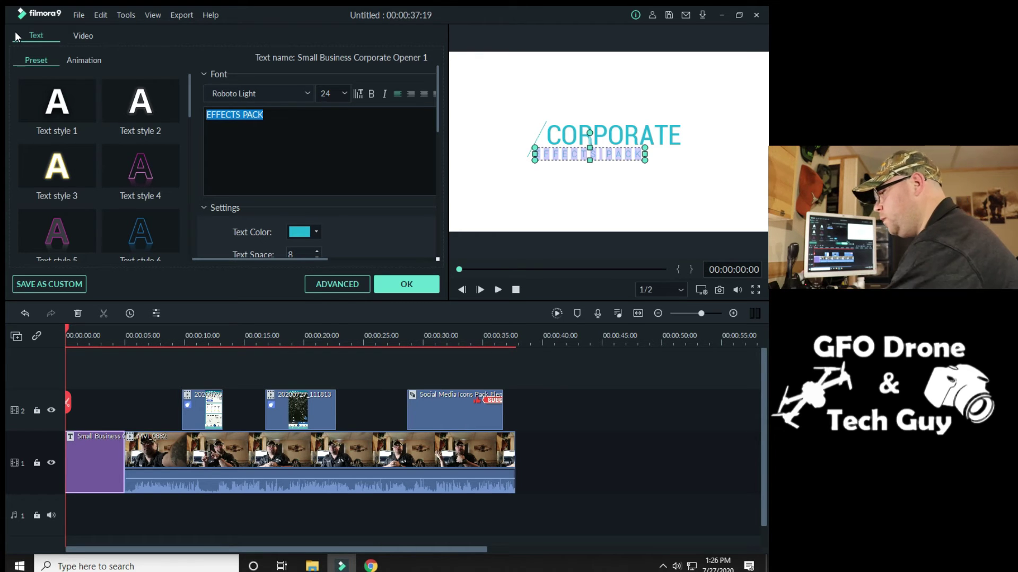
text(GFO )
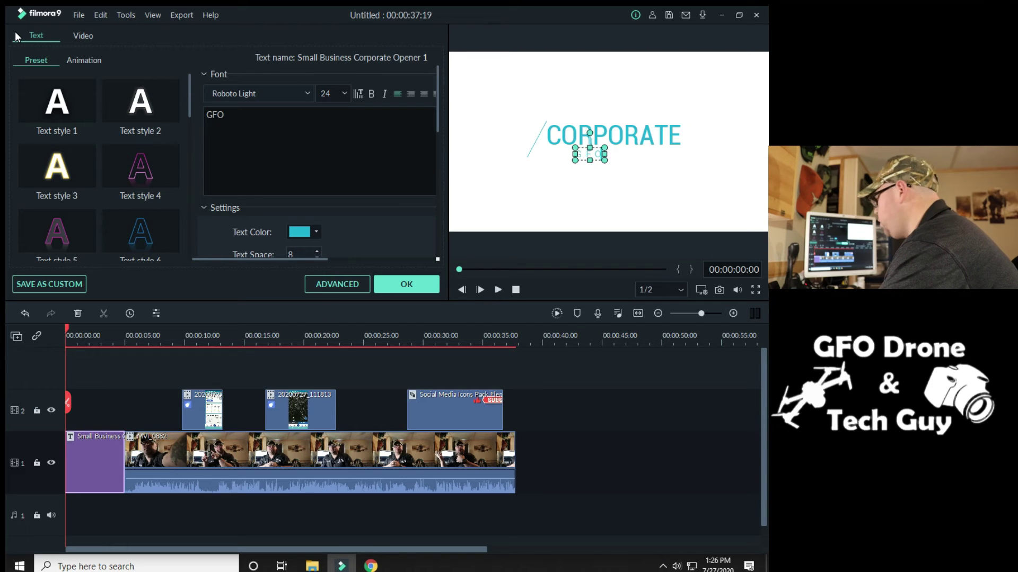
text(TECH)
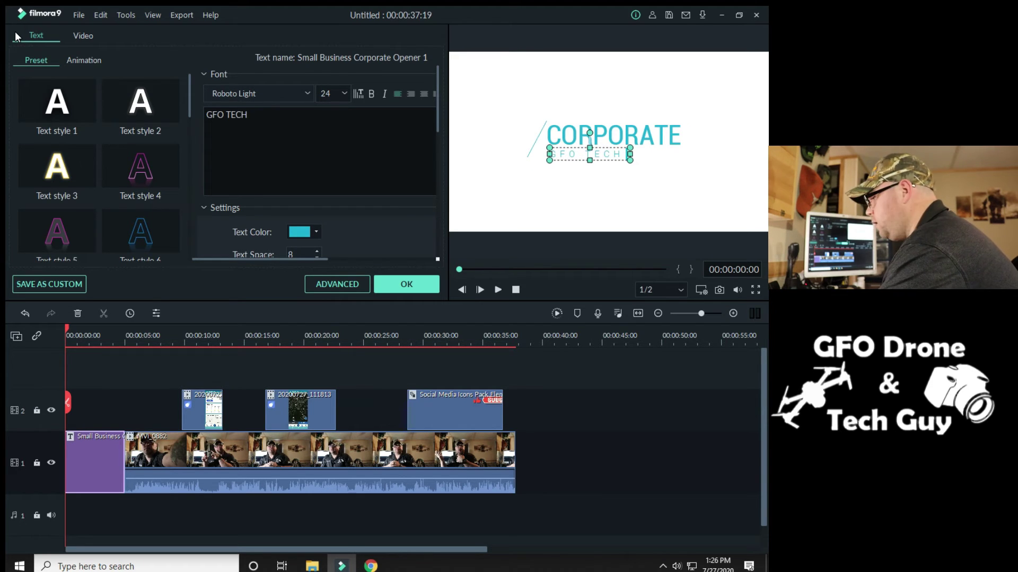
text( GUY)
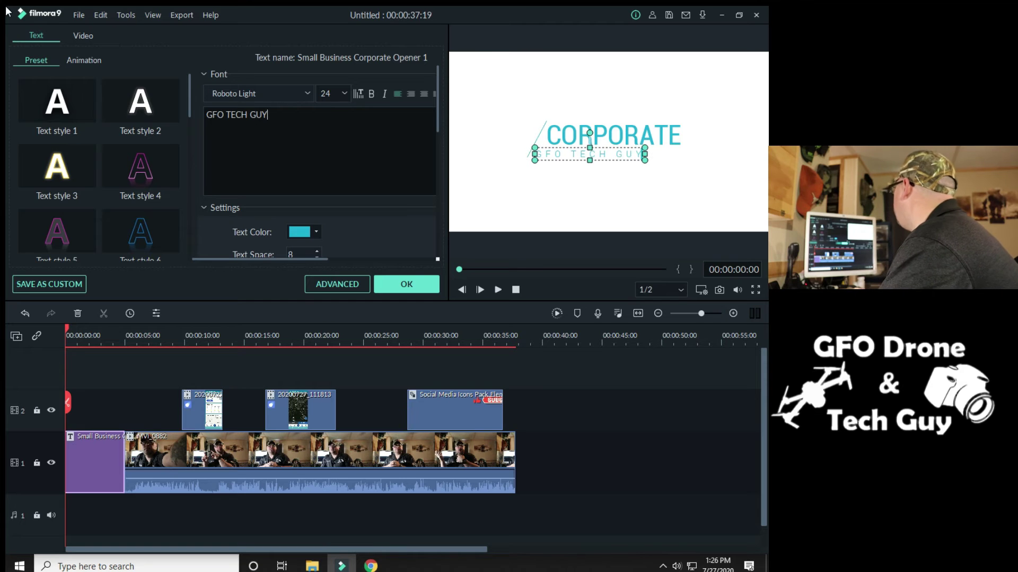
click(641, 137)
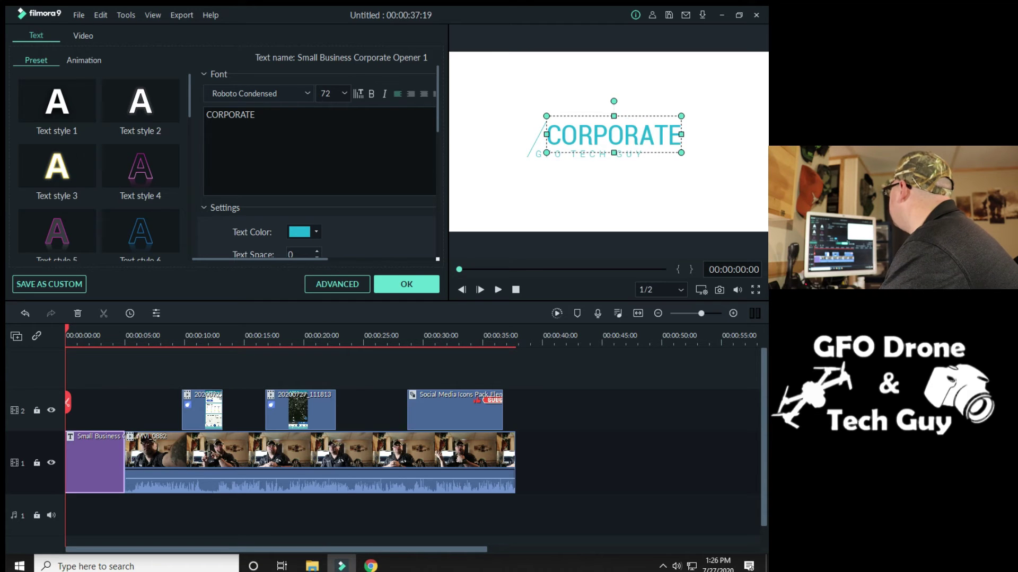
Step: Retype the CORPORATE headline as 'Filmora Tutorial' and shift it and the GFO TECH GUY subtitle right
double_click(234, 114)
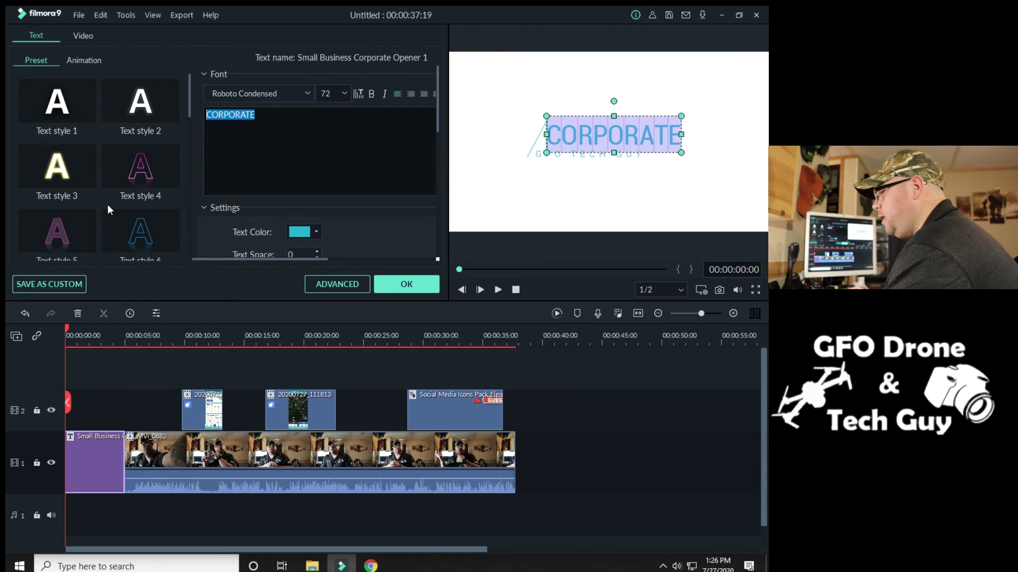
text(F)
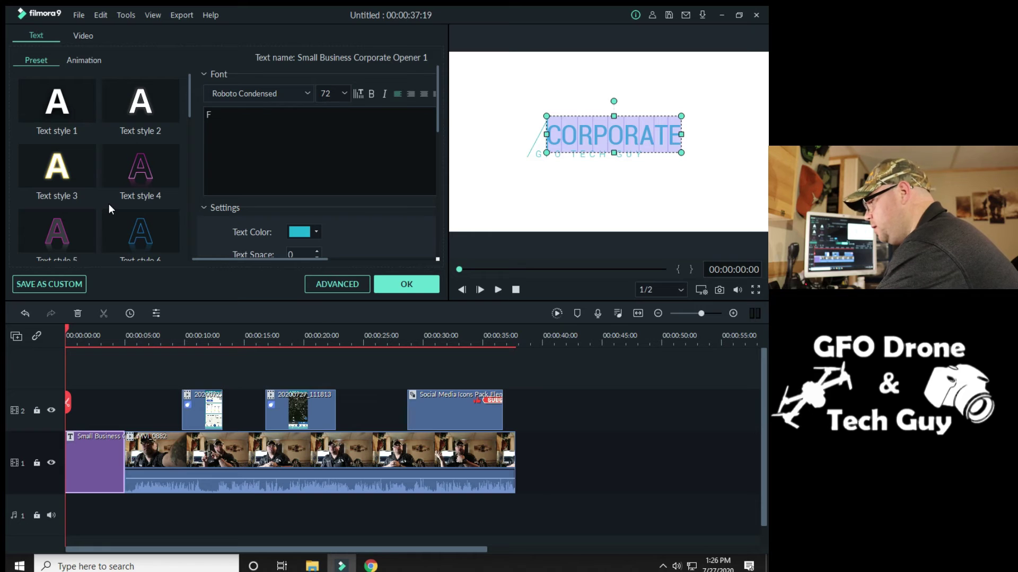
text(ilmorwe)
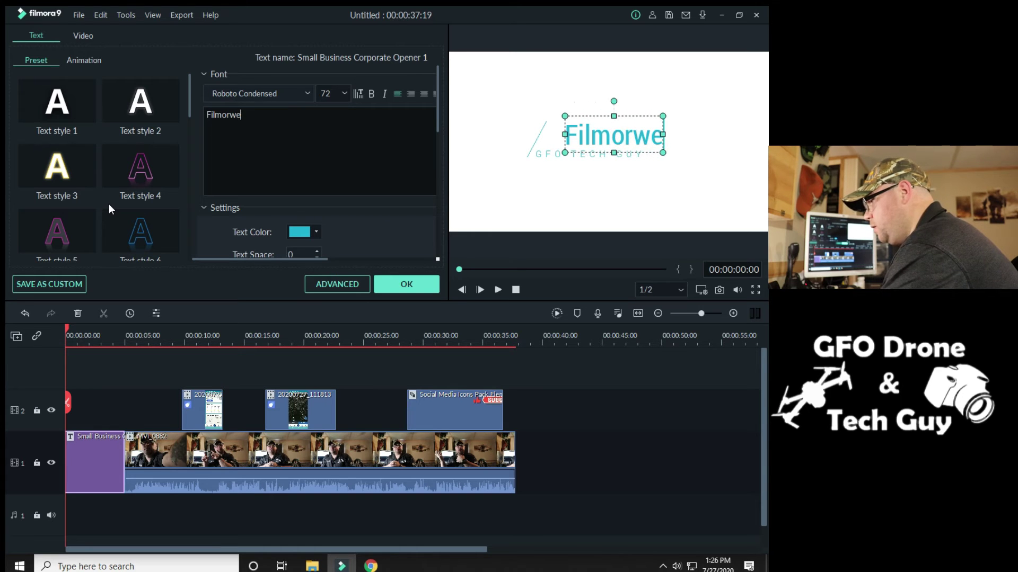
key(BackSpace)
text(a)
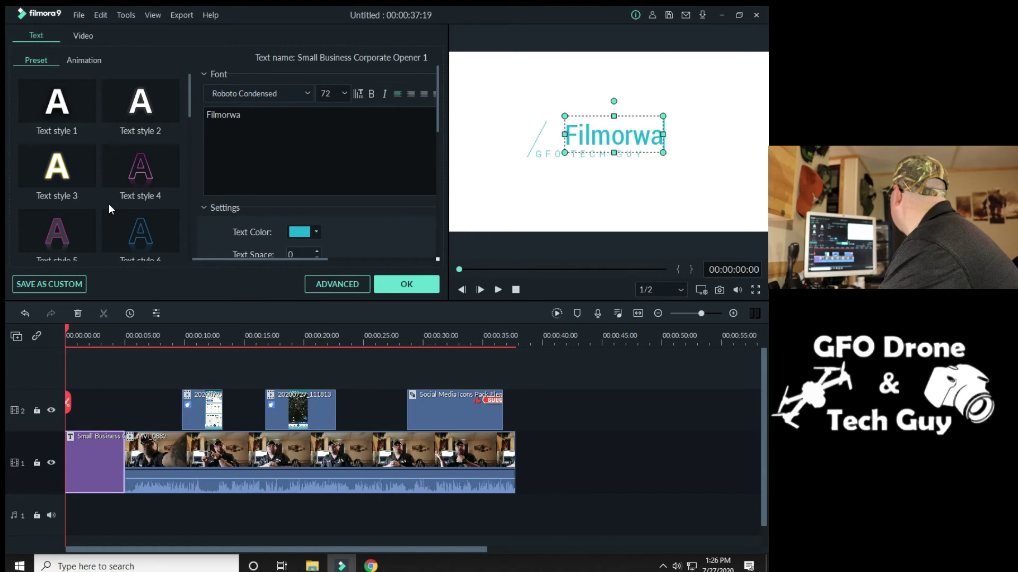
key(BackSpace)
key(BackSpace)
text(Tu)
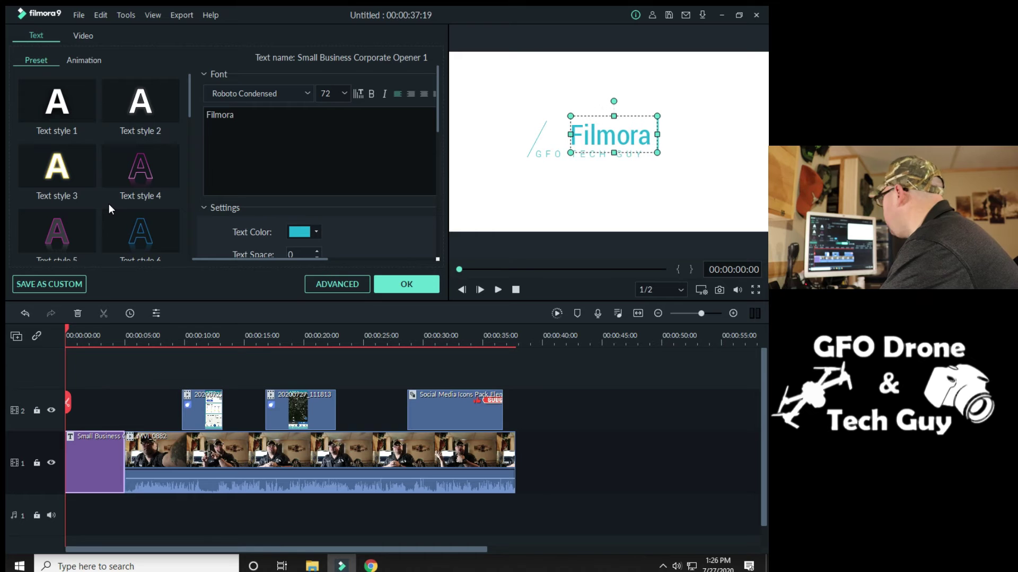
text(torial)
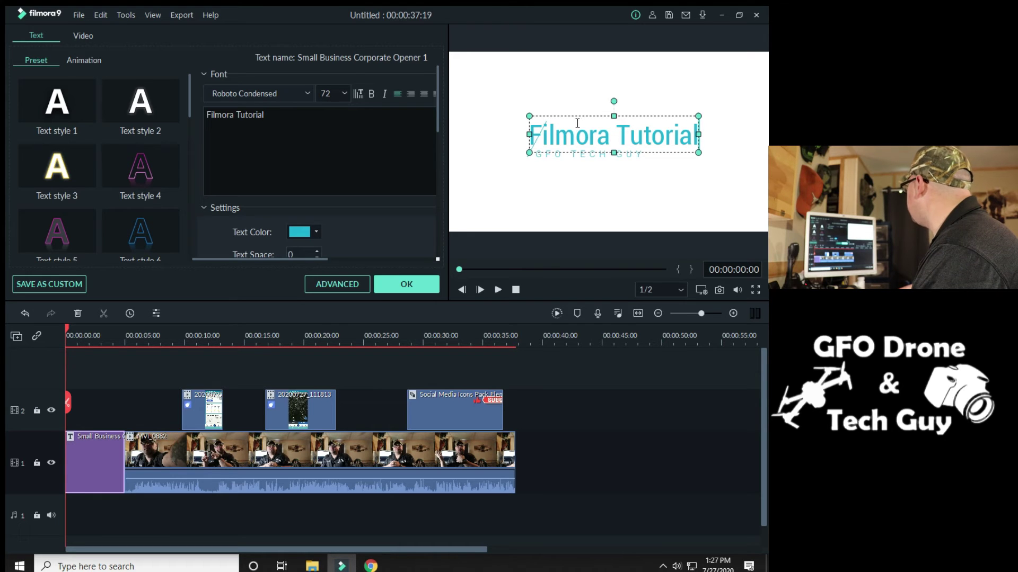
drag(586, 115, 608, 115)
drag(543, 155, 561, 156)
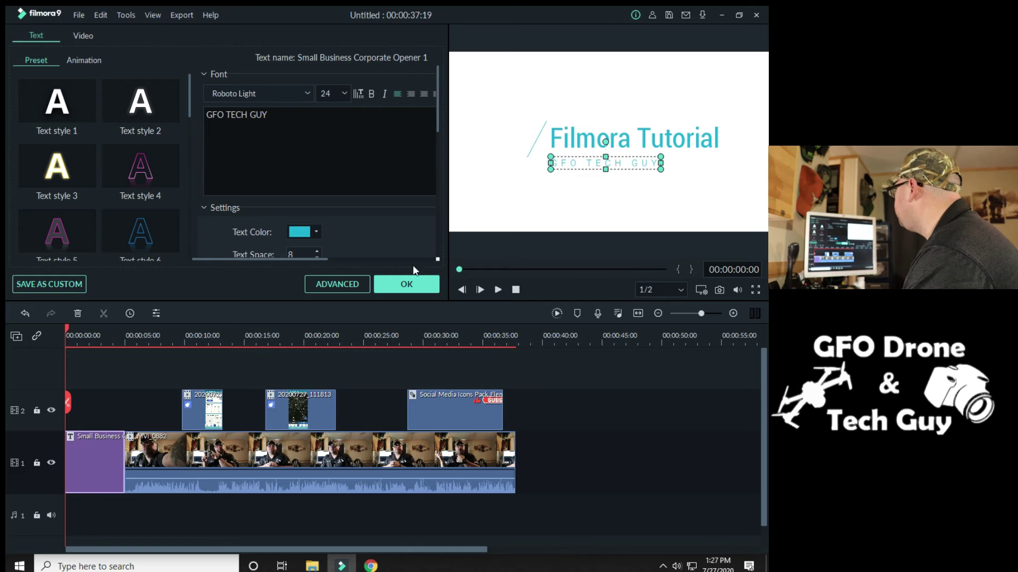
click(392, 287)
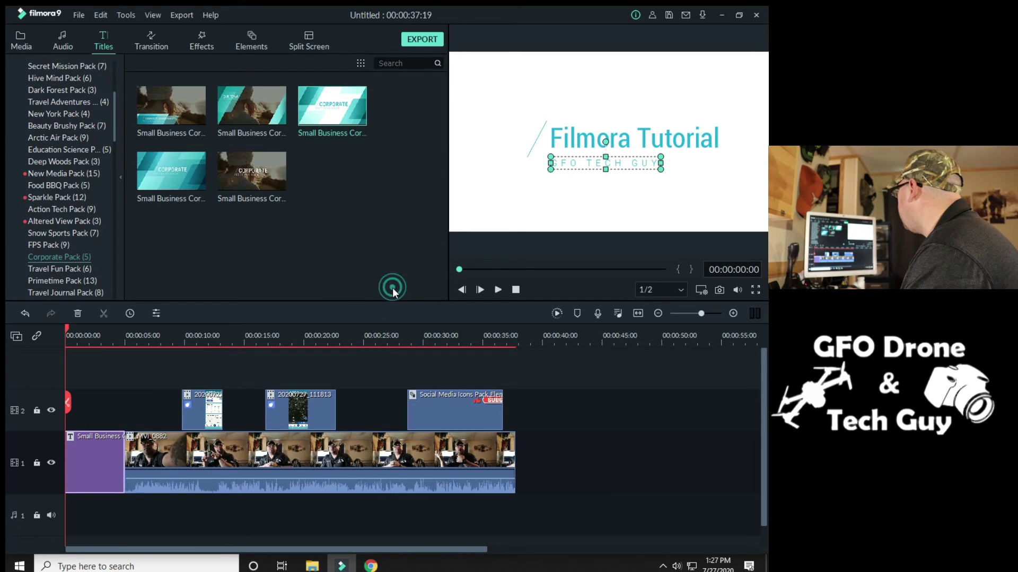
click(492, 290)
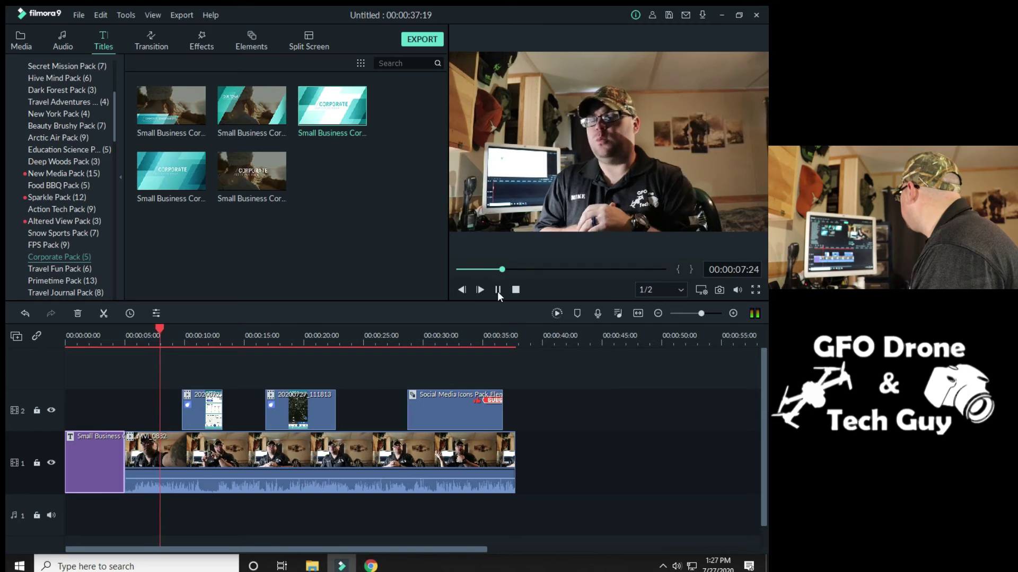
click(516, 289)
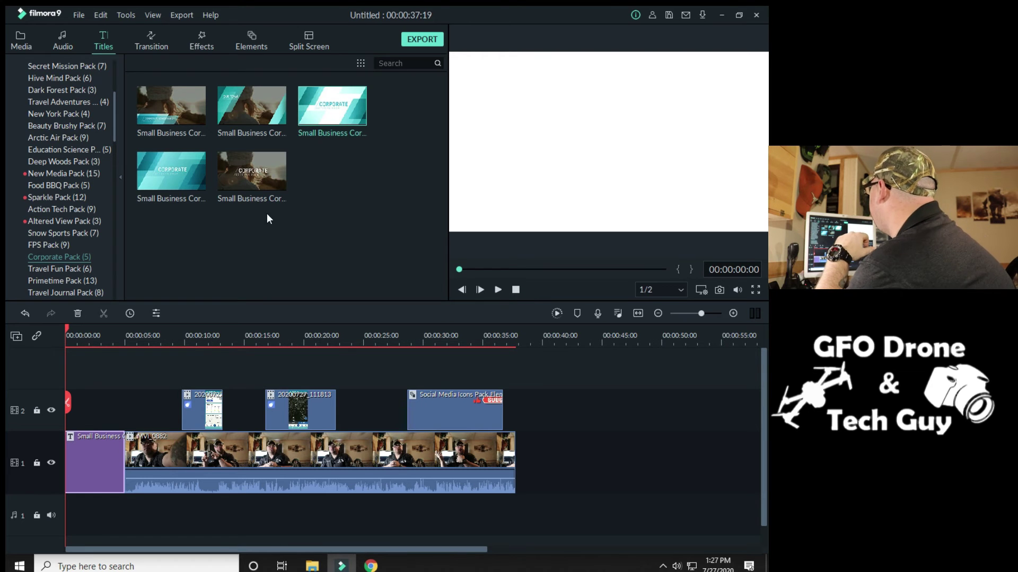
Step: Open the Audio library's My Music collection (72 tracks) and scroll down through its tiles
click(62, 43)
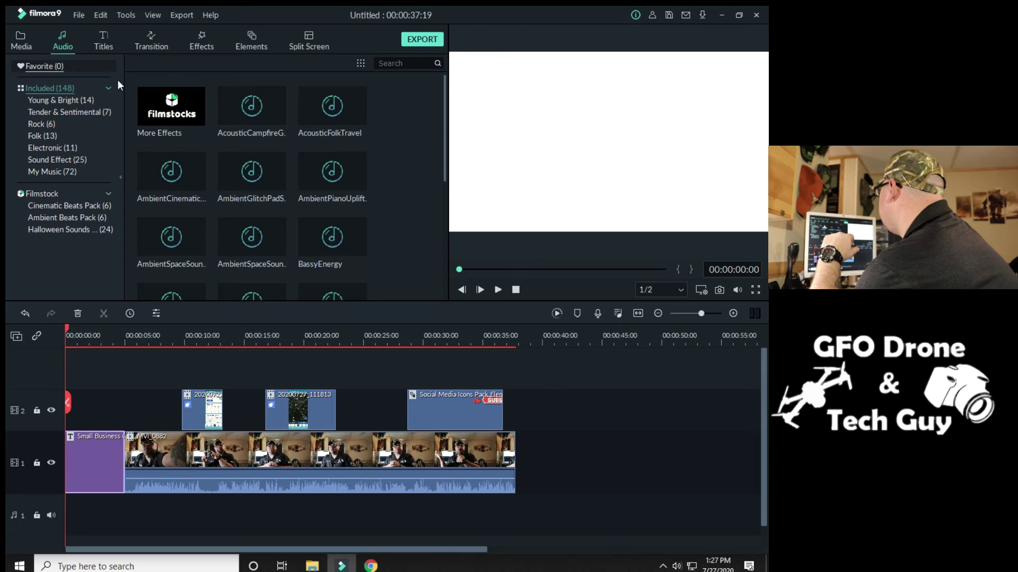
click(58, 171)
scroll(329, 260, down, 4)
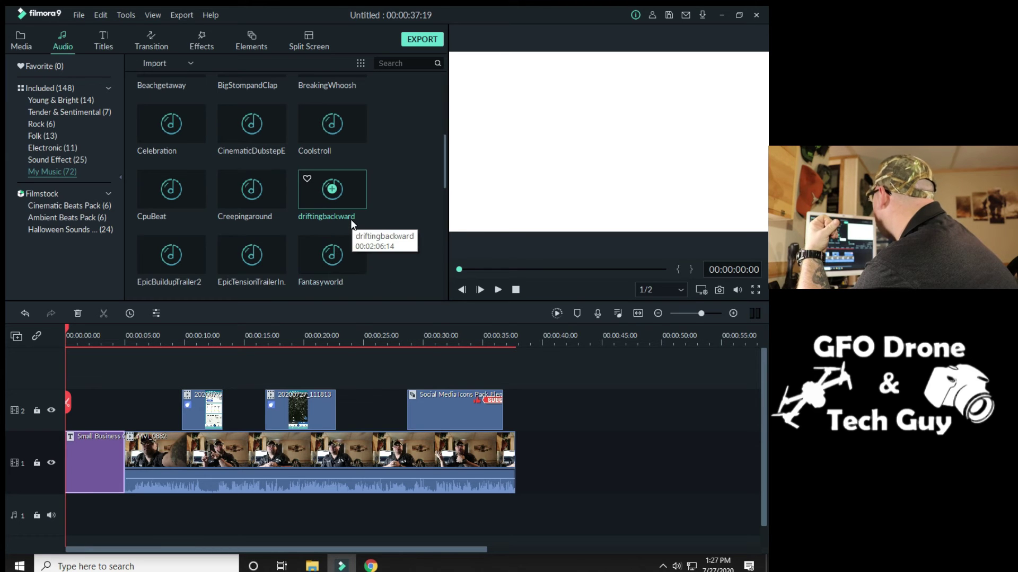
scroll(351, 222, up, 3)
scroll(351, 222, down, 3)
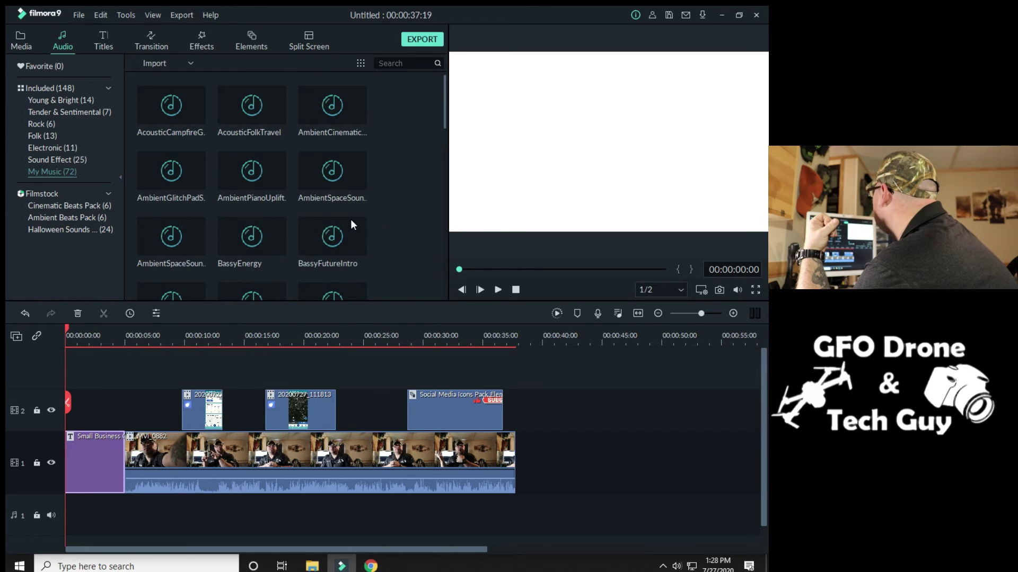
scroll(351, 220, down, 5)
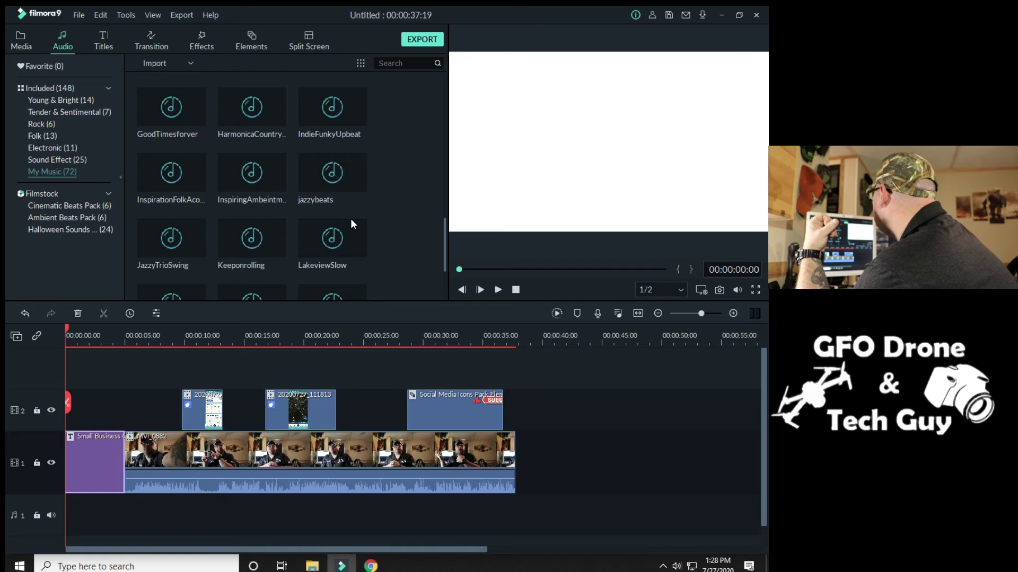
scroll(351, 218, down, 2)
scroll(351, 218, down, 3)
scroll(351, 218, down, 6)
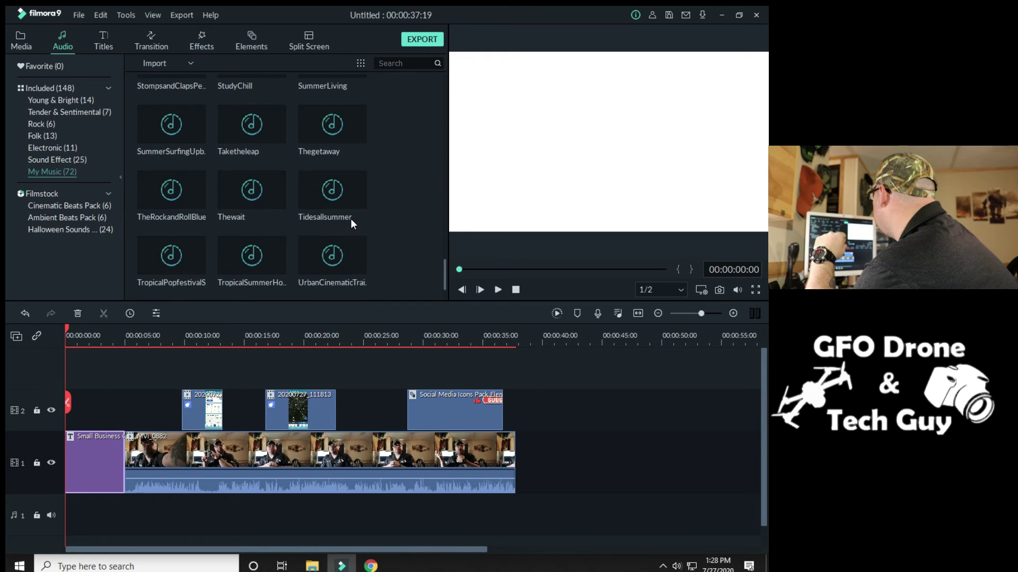
scroll(351, 218, down, 1)
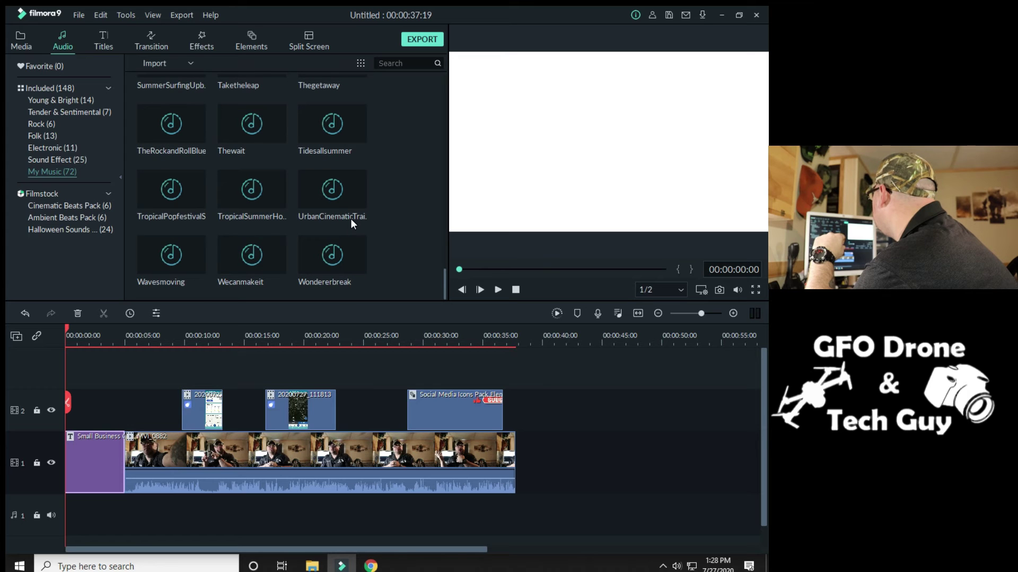
Step: Scroll back up the My Music list to tracks like BassyEnergy and FunHappyUpbeat
scroll(350, 219, up, 3)
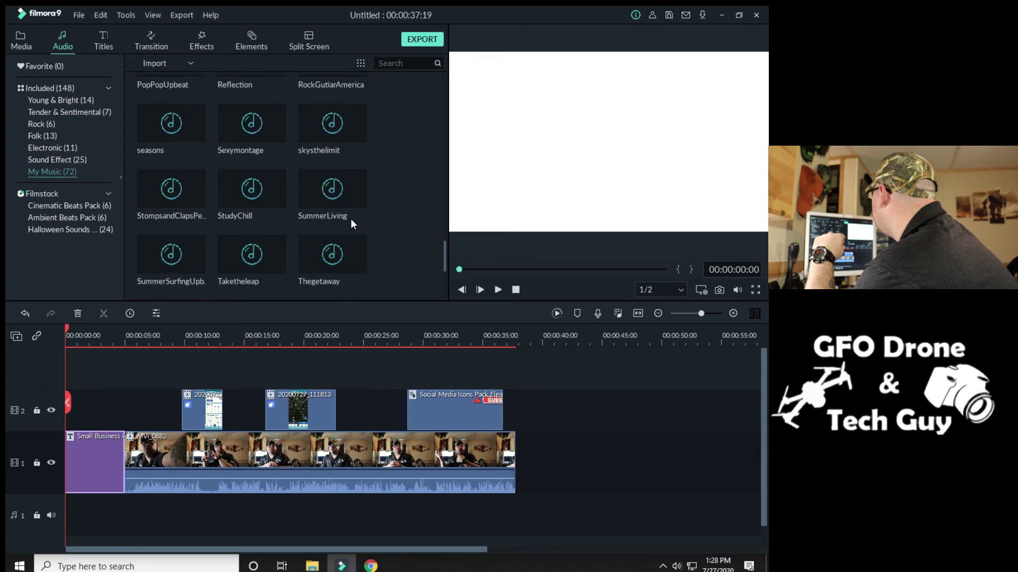
scroll(351, 218, up, 3)
scroll(351, 219, up, 3)
scroll(351, 224, up, 3)
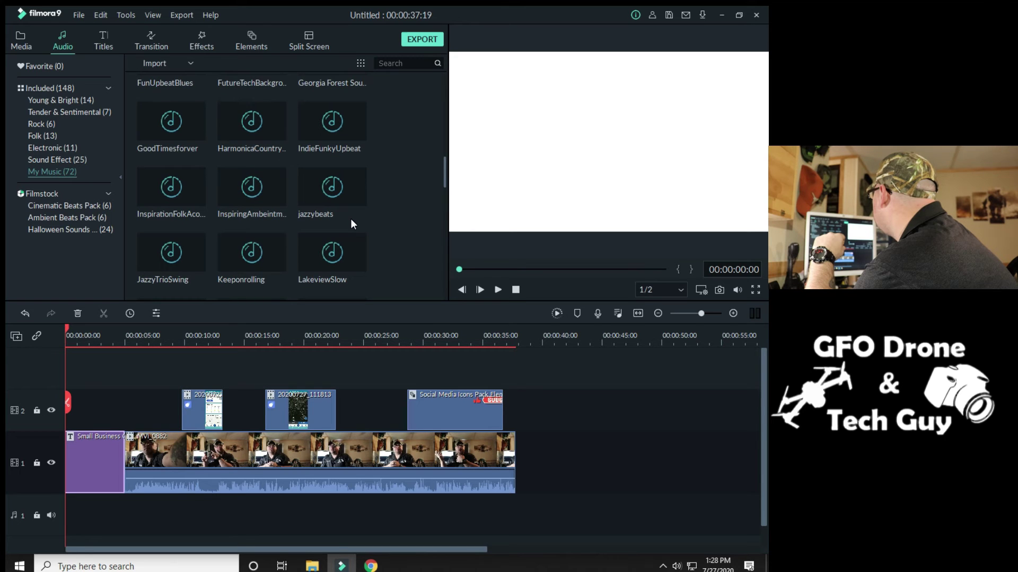
scroll(350, 224, up, 3)
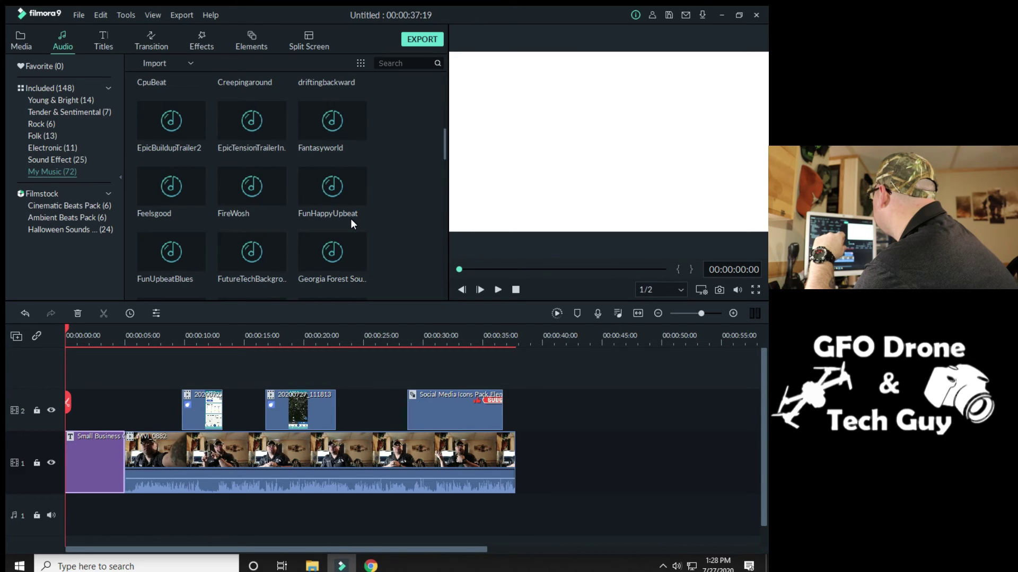
scroll(351, 223, up, 3)
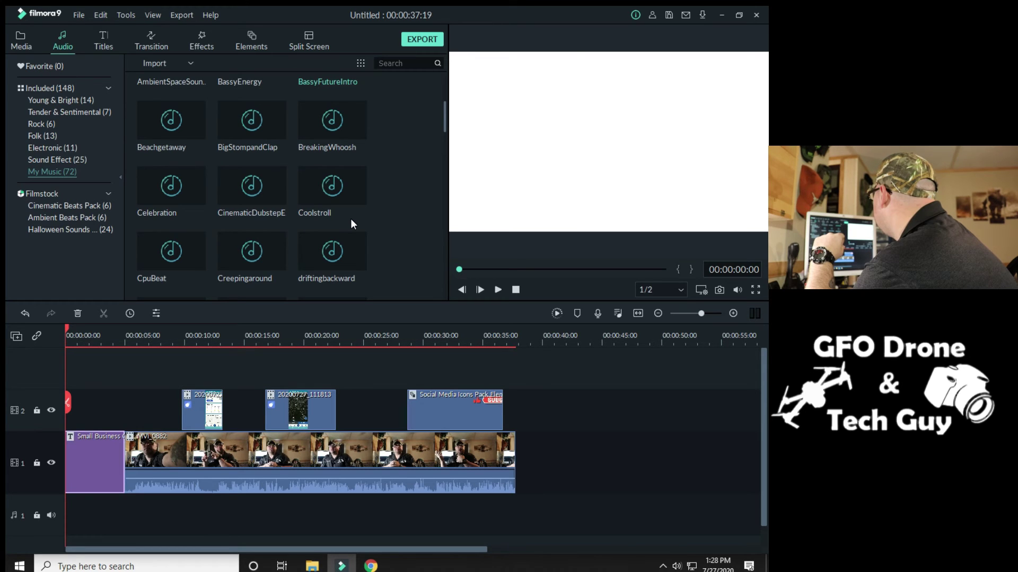
scroll(350, 223, up, 3)
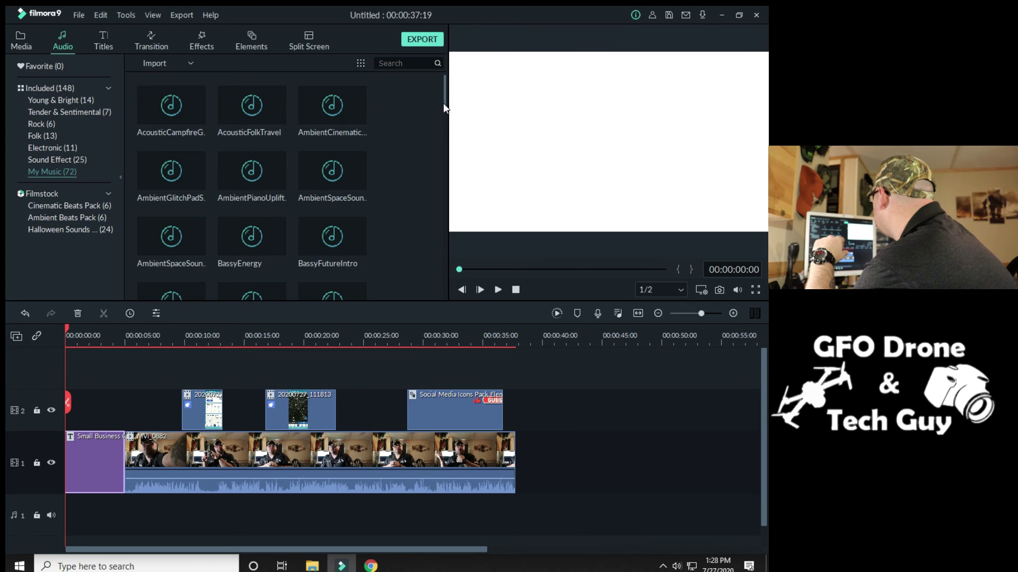
drag(444, 104, 436, 170)
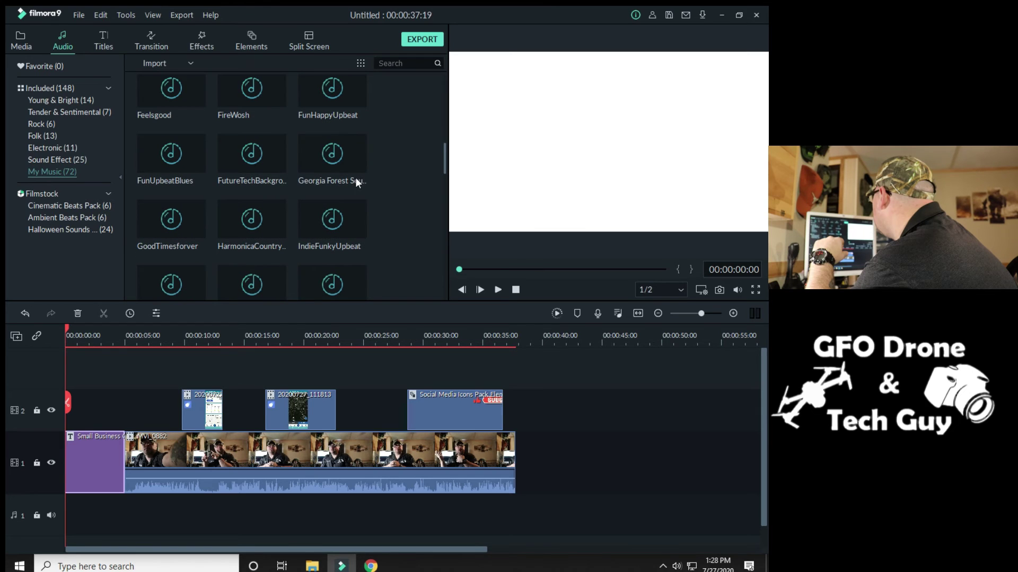
Step: Preview FutureTechBackground, place it at the start of audio track 1, and trim it to about 5 seconds
double_click(275, 166)
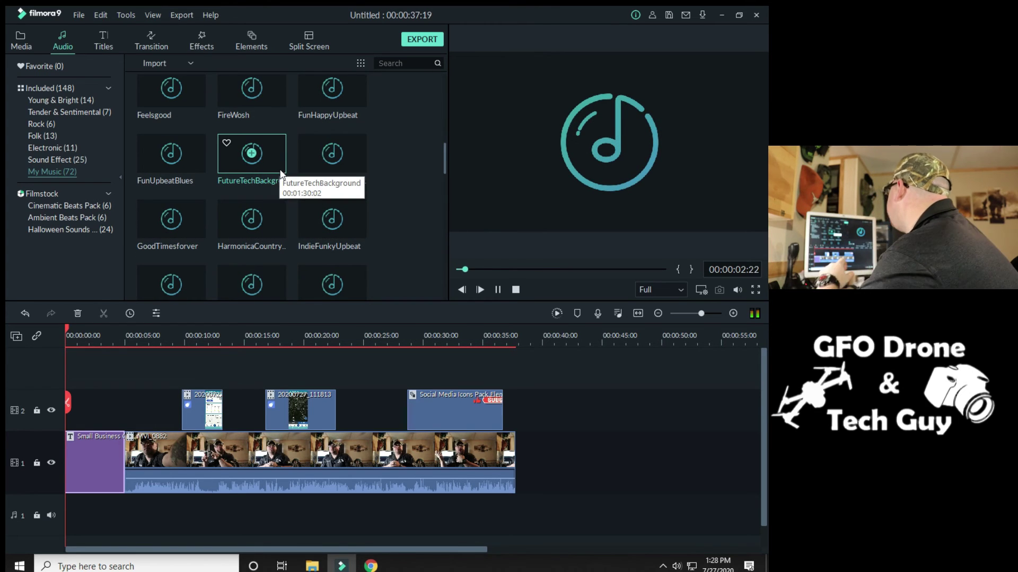
drag(278, 167, 68, 502)
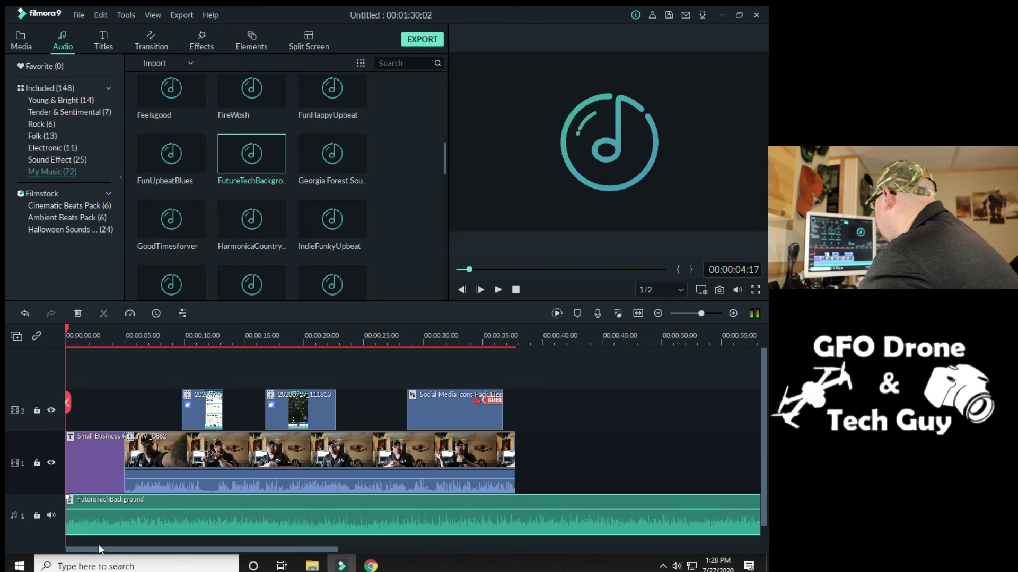
drag(302, 552, 545, 552)
drag(522, 512, 124, 516)
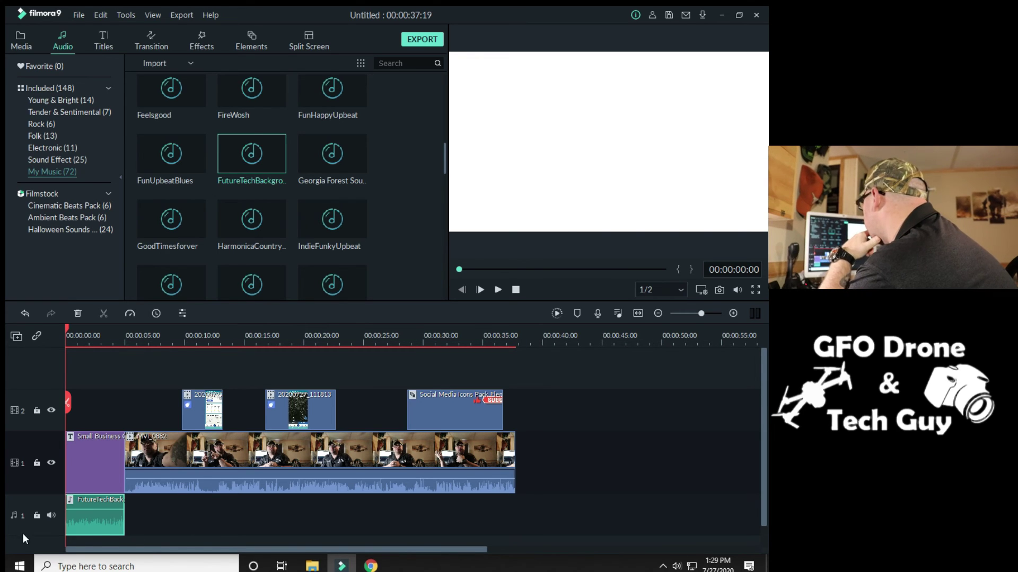
Step: Add a fade-out to the FutureTechBackground clip's end through Adjust Audio and confirm with OK
right_click(99, 526)
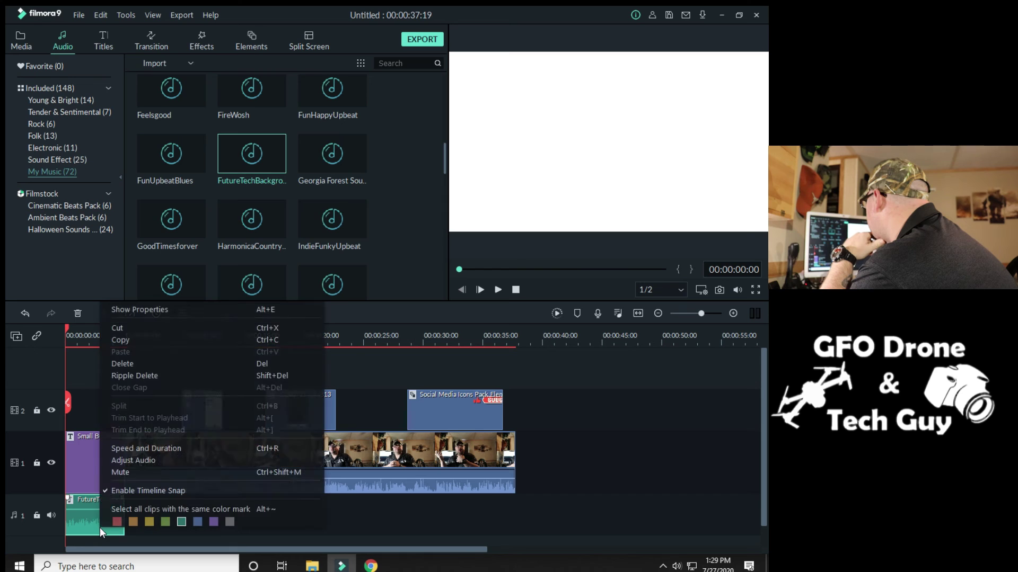
click(148, 460)
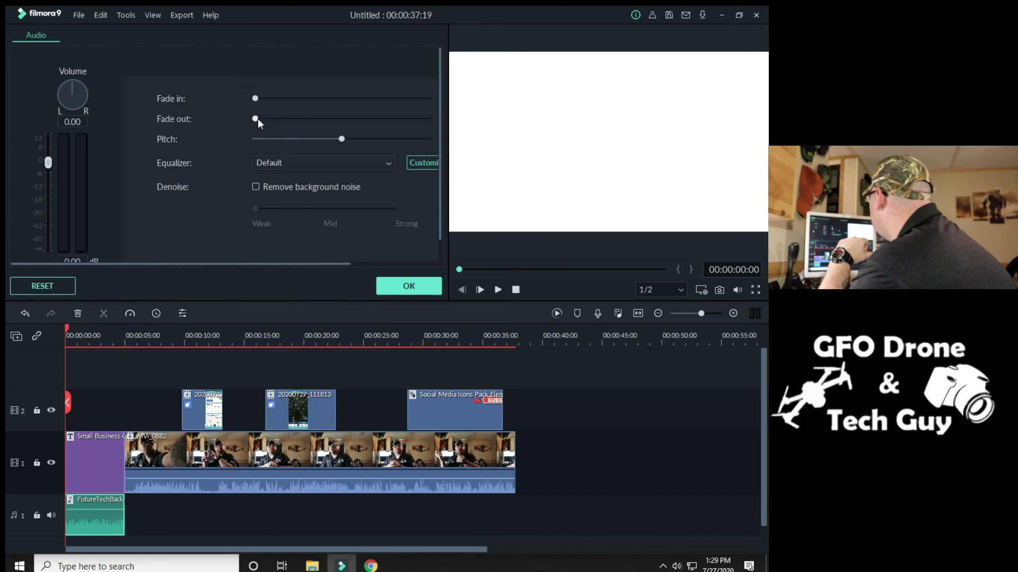
drag(258, 122, 284, 134)
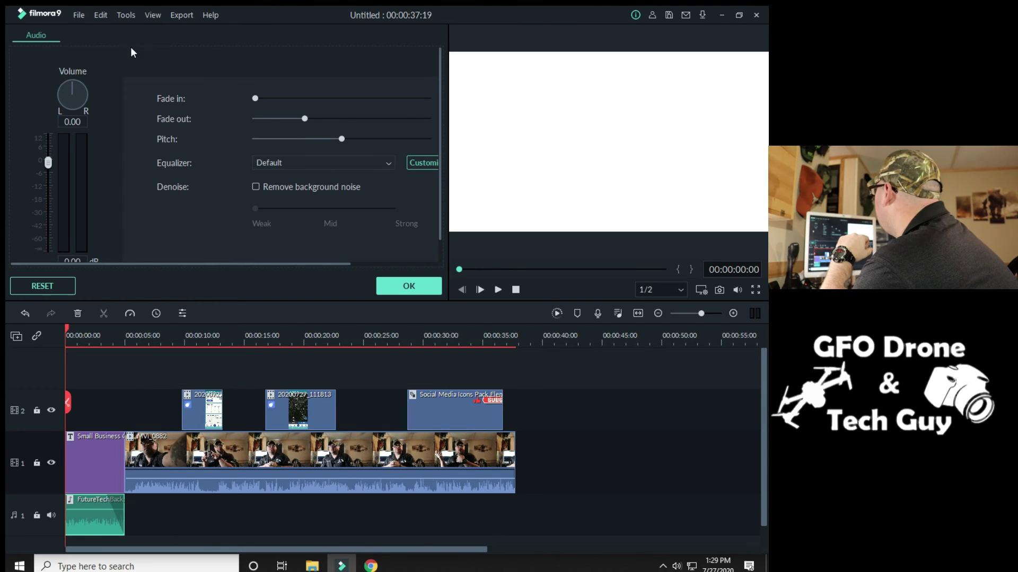
click(420, 285)
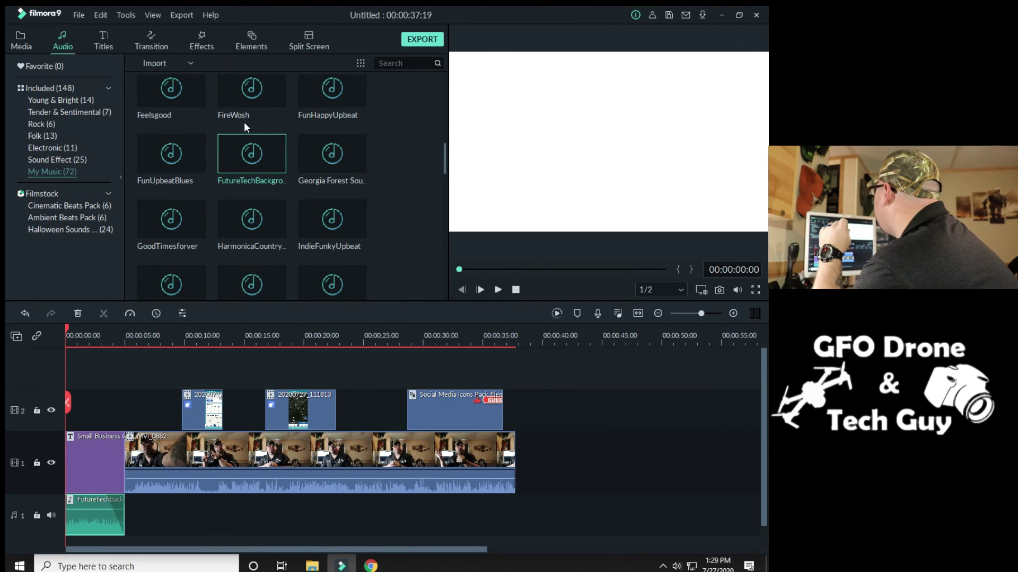
Step: Show the Transition library's Corporate Pack and preview the first Small Business Corporate transition
click(146, 38)
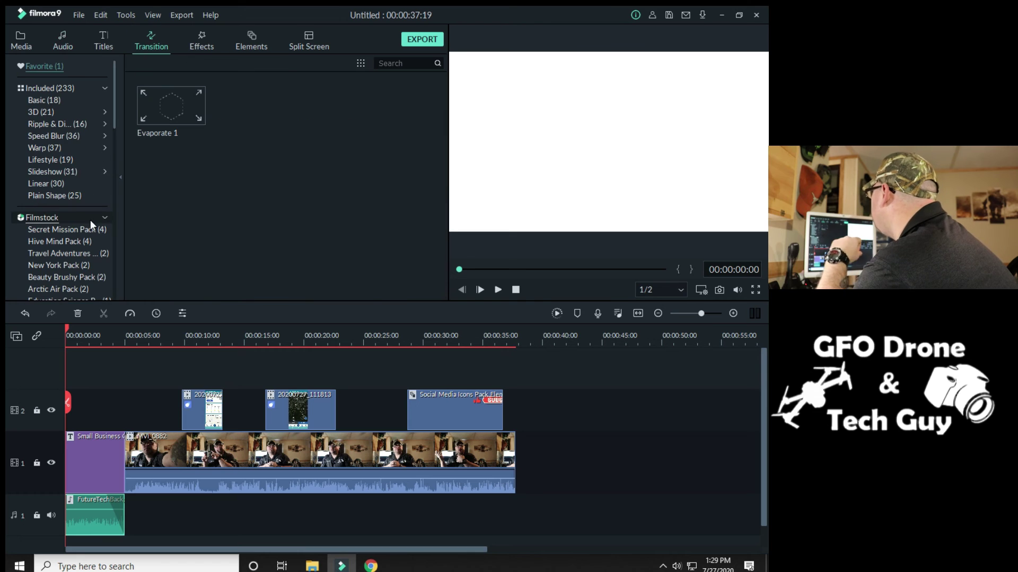
scroll(90, 205, down, 1)
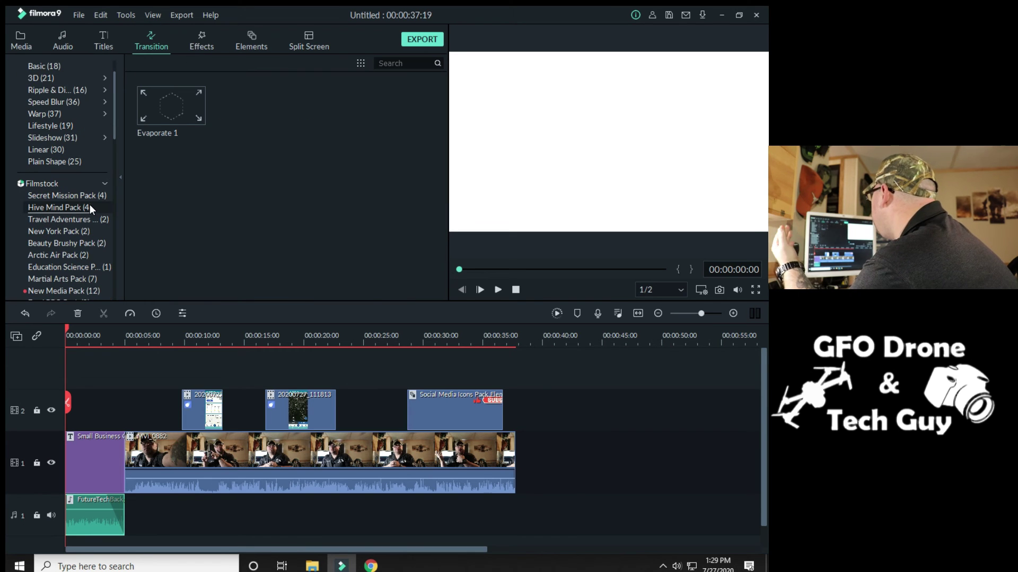
scroll(89, 205, down, 3)
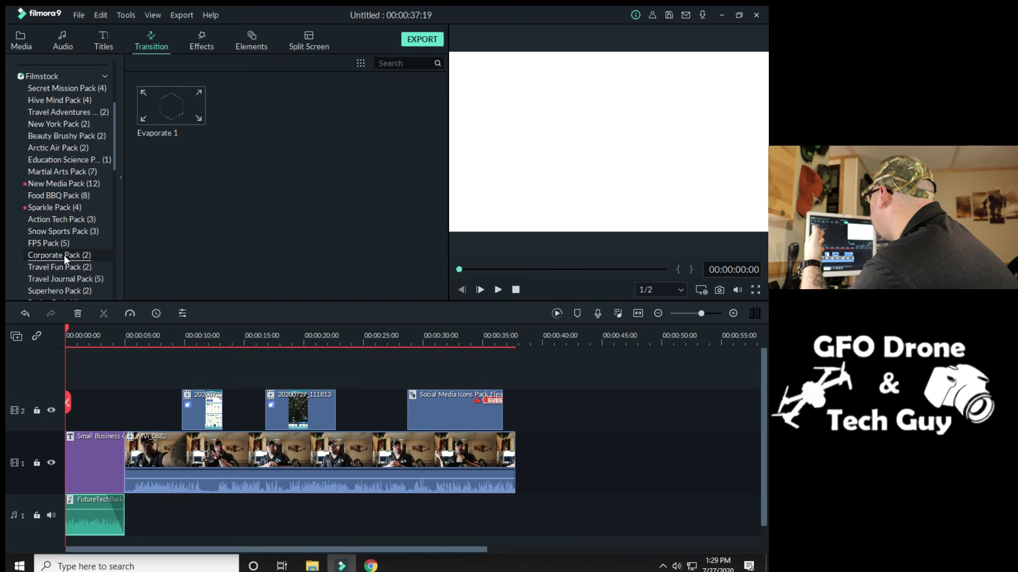
click(64, 256)
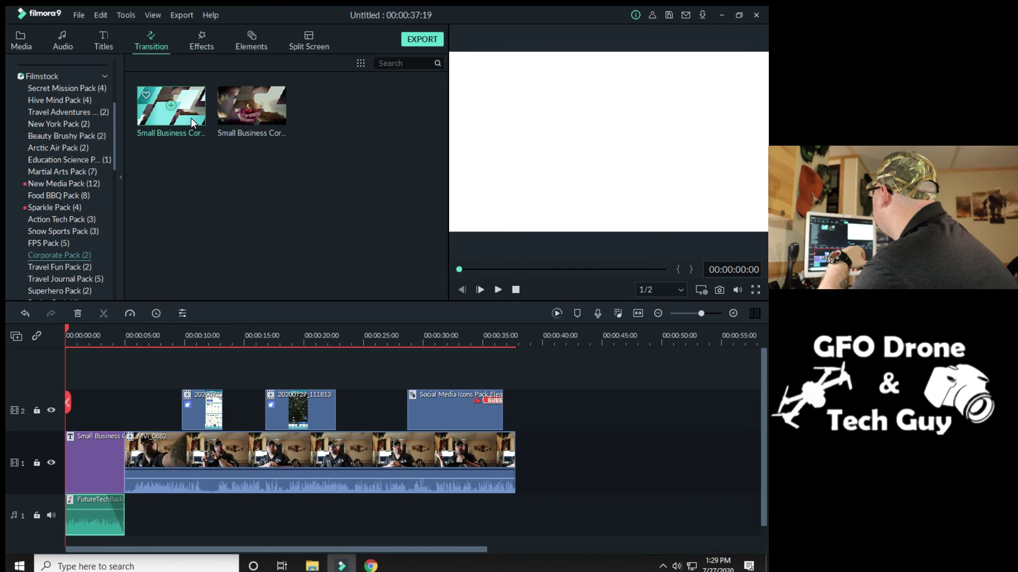
click(192, 123)
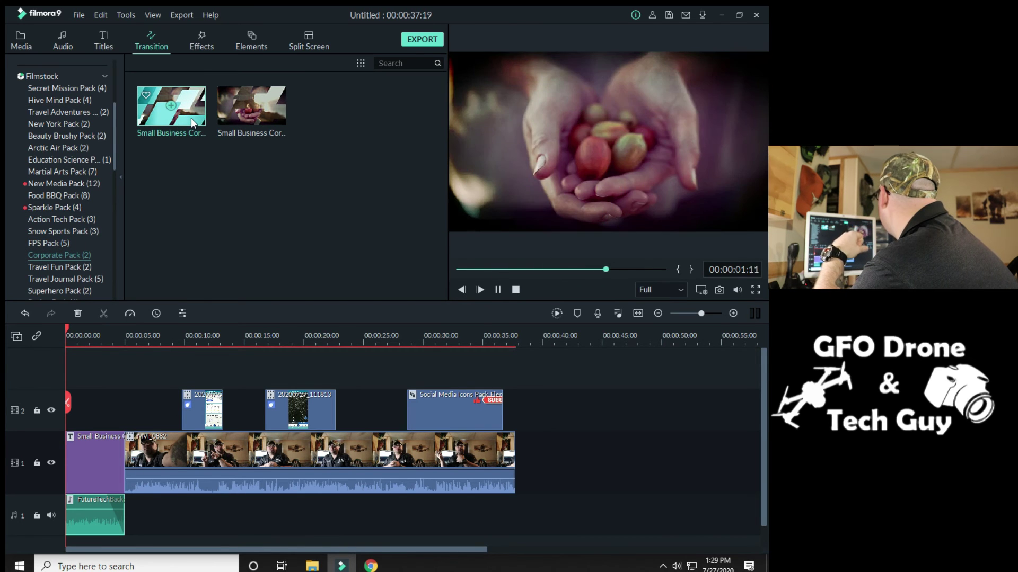
Step: Put the second Small Business Corporate transition at the title/video junction and preview with louder volume
drag(192, 123, 180, 105)
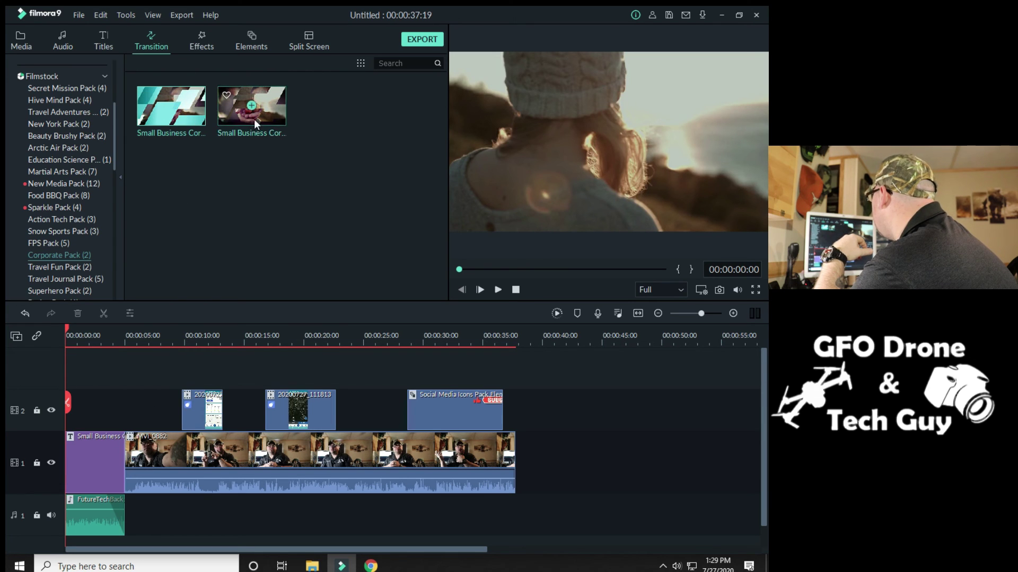
drag(265, 120, 119, 463)
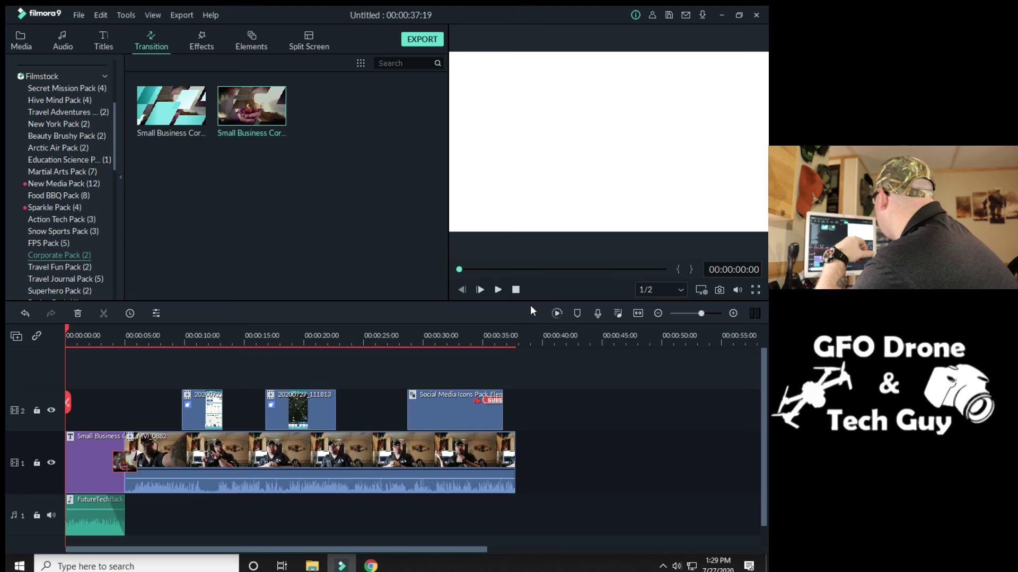
click(499, 290)
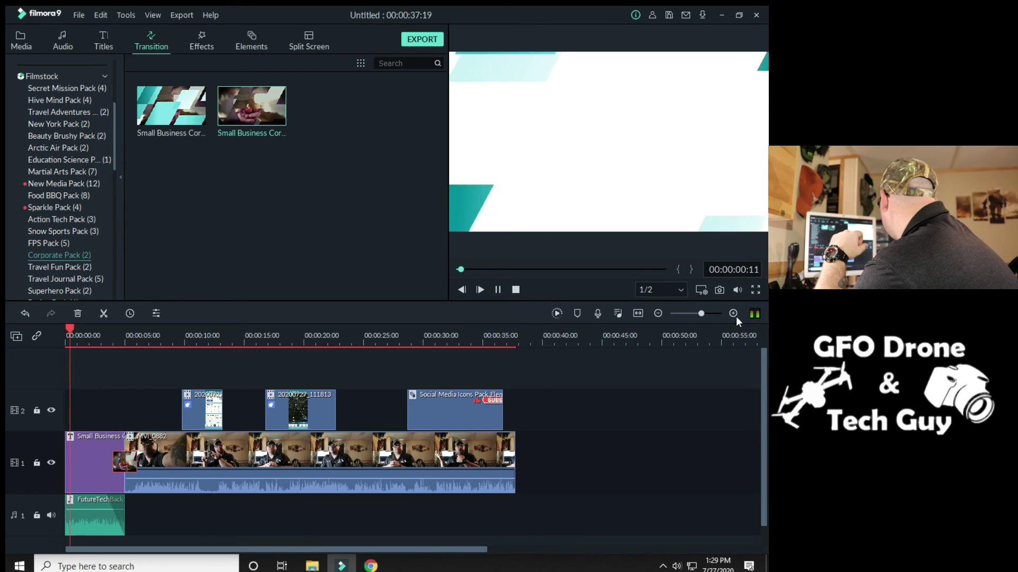
mouse_move(738, 291)
drag(738, 276, 738, 249)
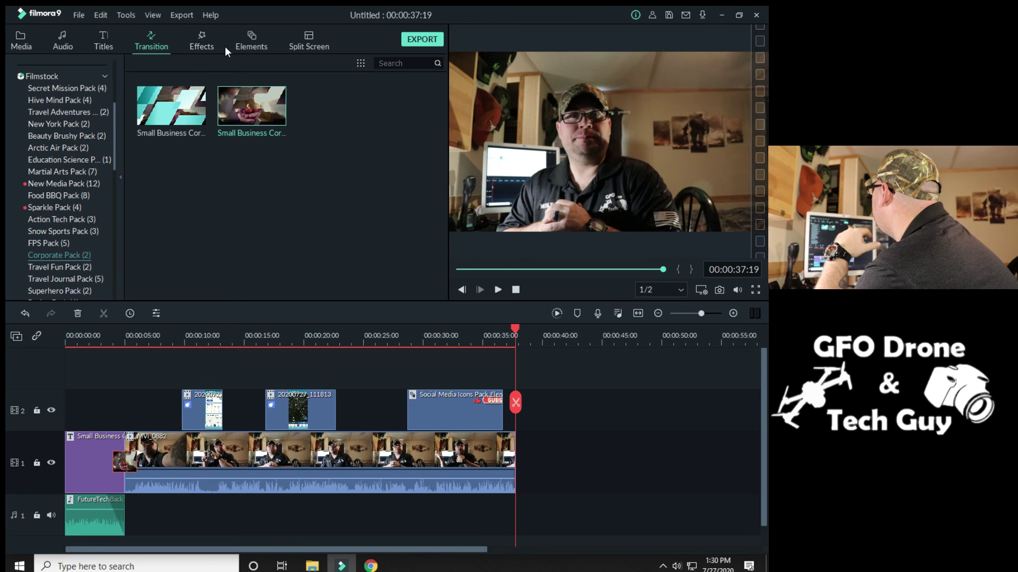
Step: Browse the LUT, Utility, Overlays and Filters categories in the Effects library
click(206, 46)
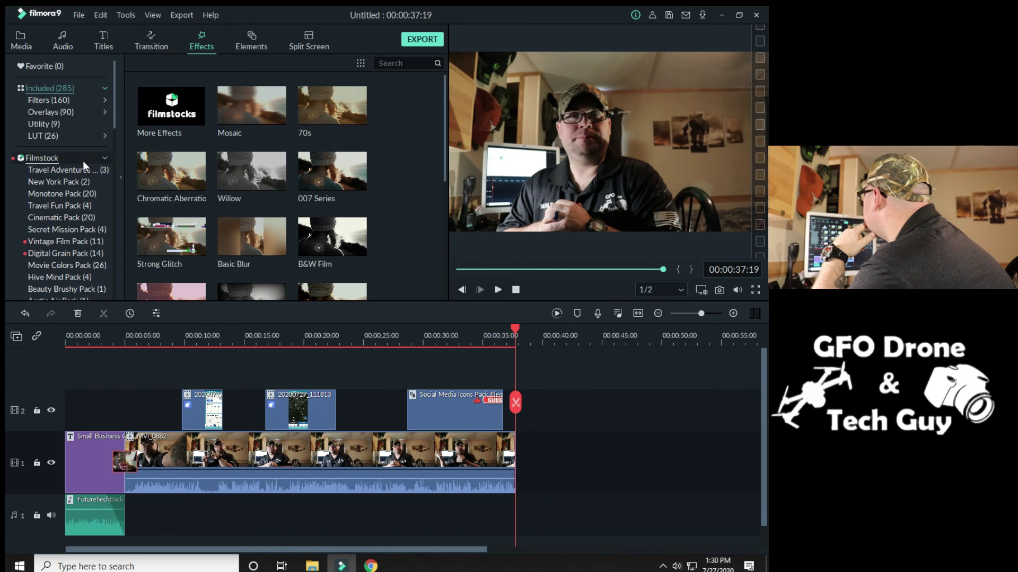
click(44, 139)
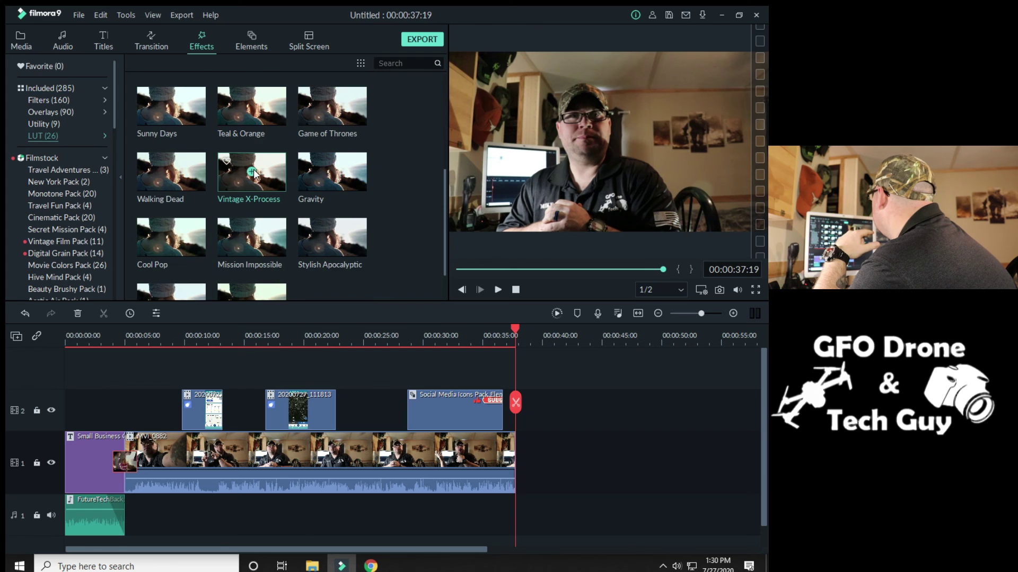
click(43, 122)
click(50, 113)
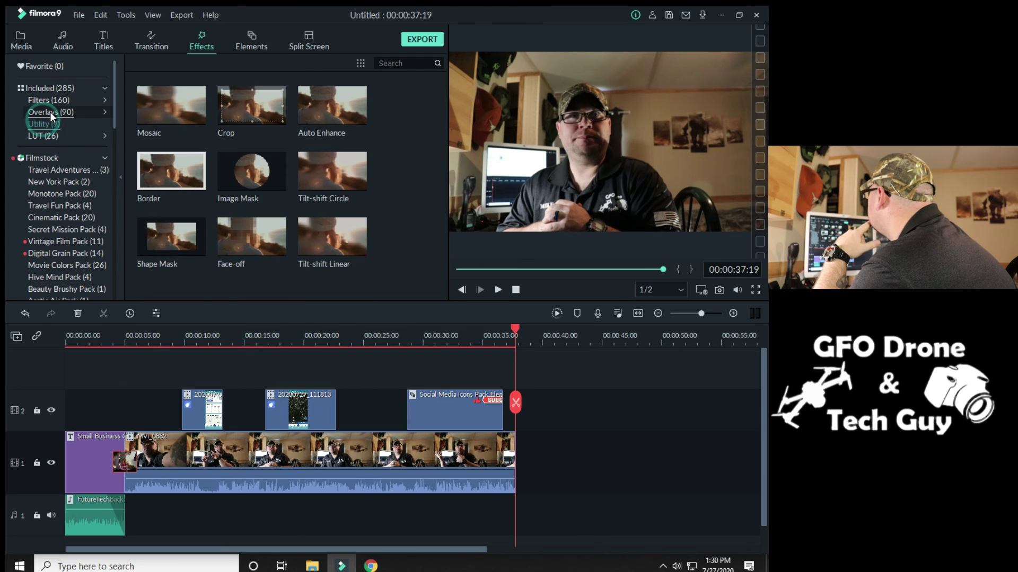
click(53, 100)
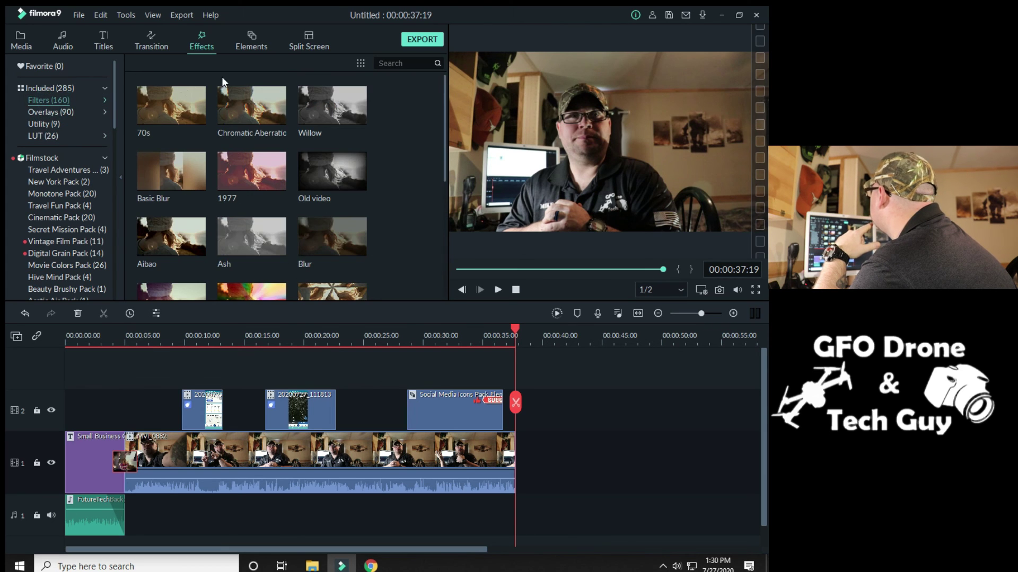
Step: Return to Transition, view Basic, then the 233 Included transitions down to Transitions Variety
click(148, 45)
scroll(77, 103, up, 5)
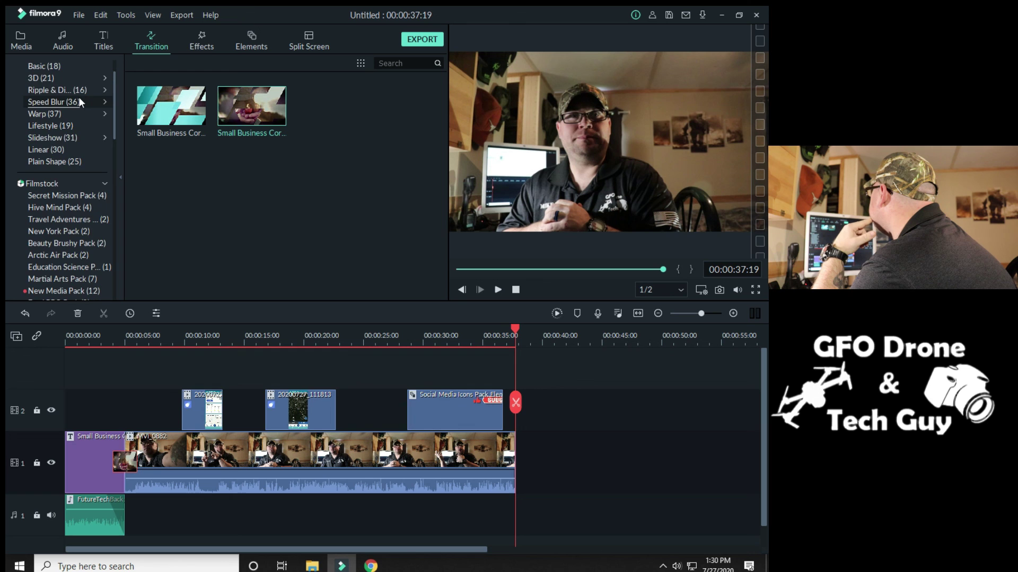
click(48, 100)
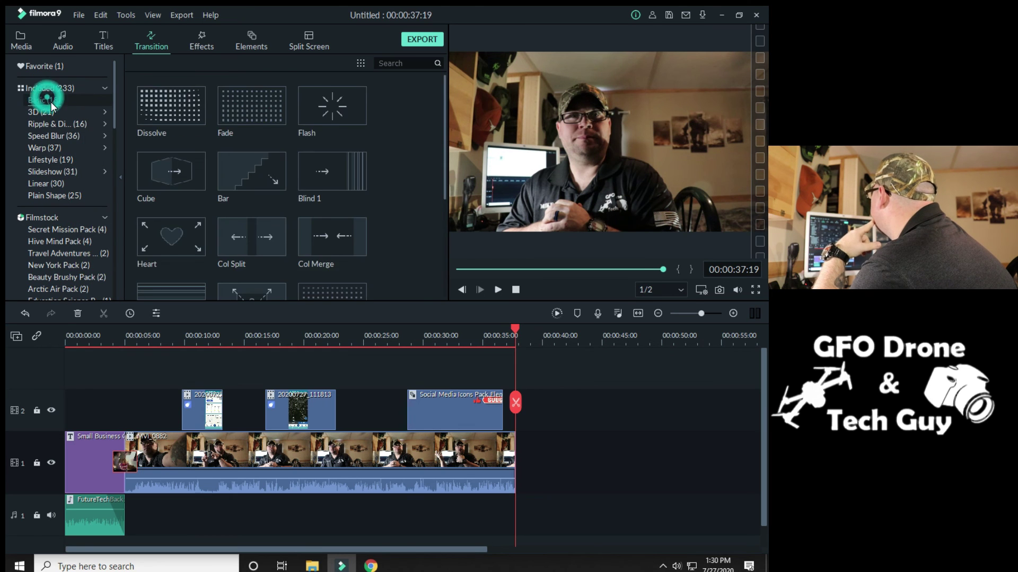
scroll(177, 159, down, 3)
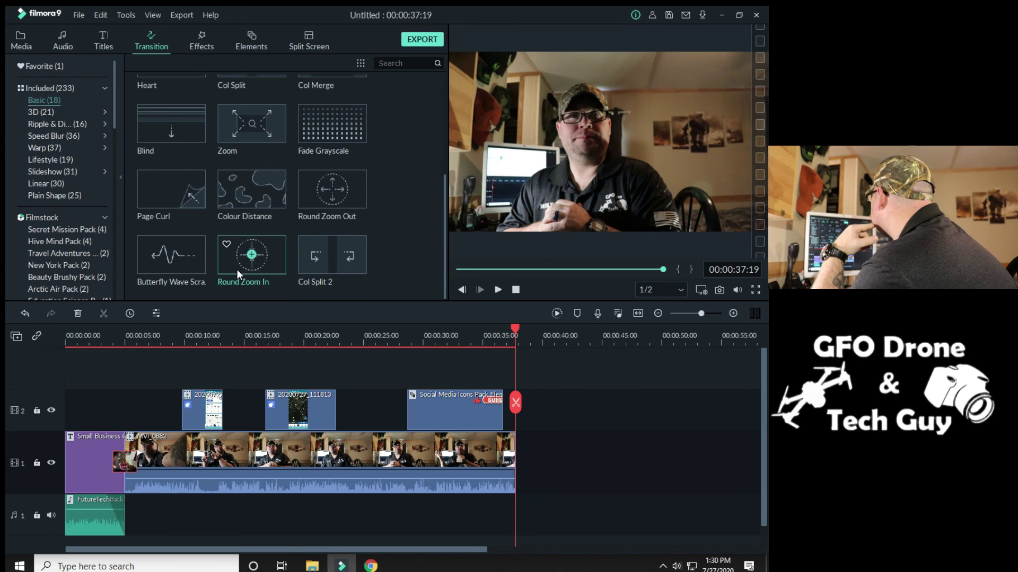
click(48, 89)
scroll(240, 154, down, 5)
scroll(240, 155, down, 10)
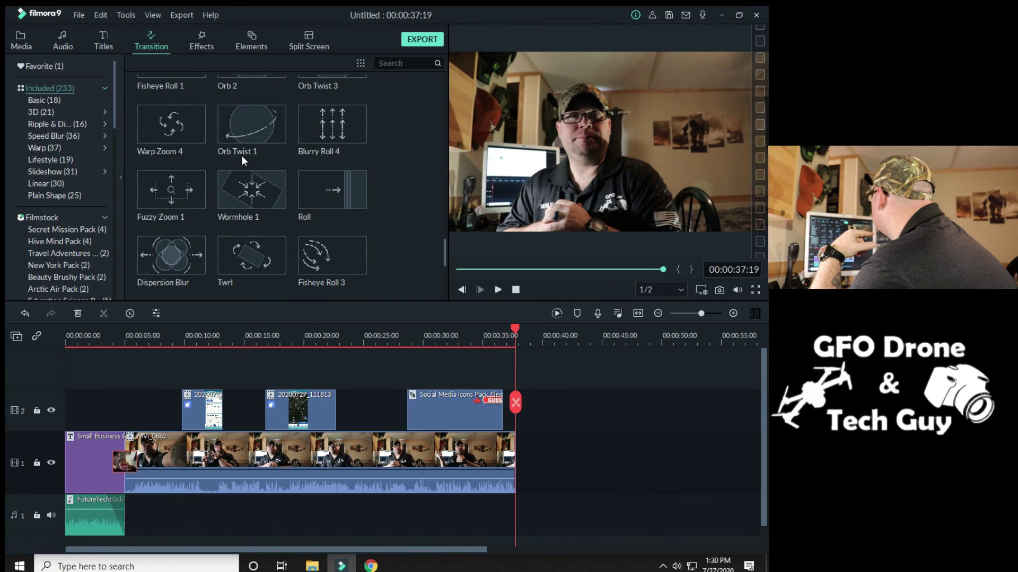
scroll(240, 155, down, 6)
scroll(240, 156, down, 5)
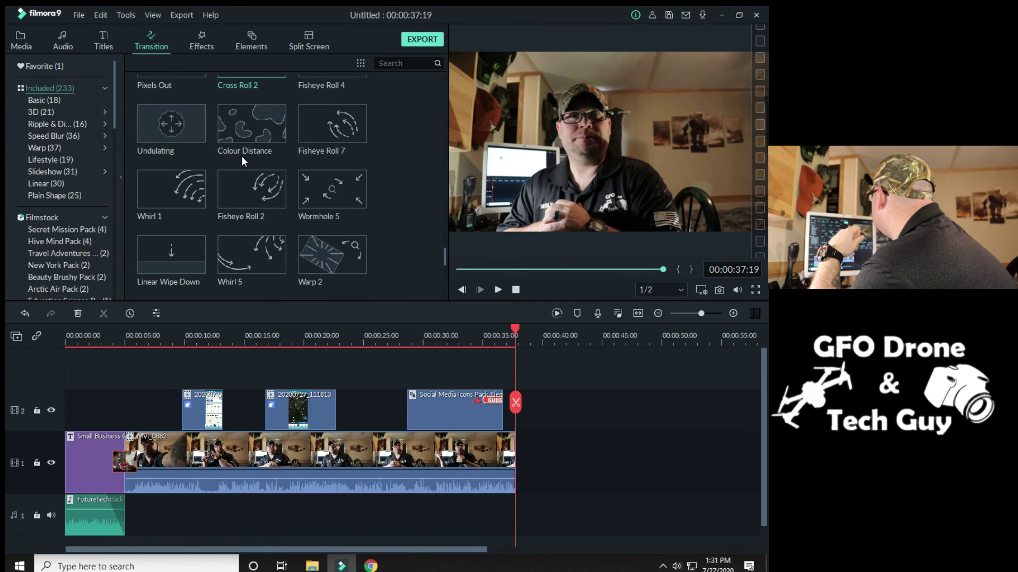
scroll(240, 157, down, 6)
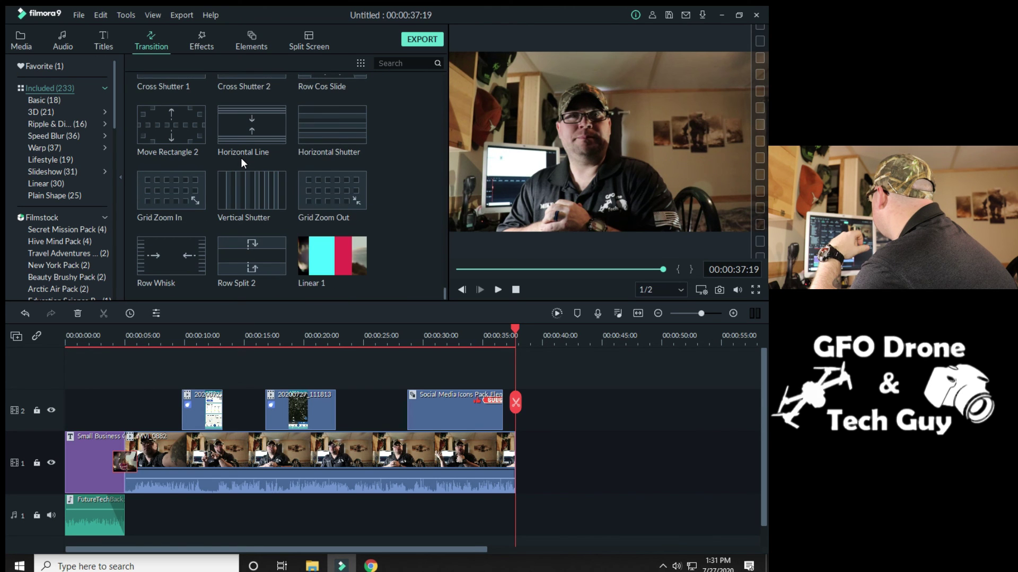
scroll(241, 157, down, 6)
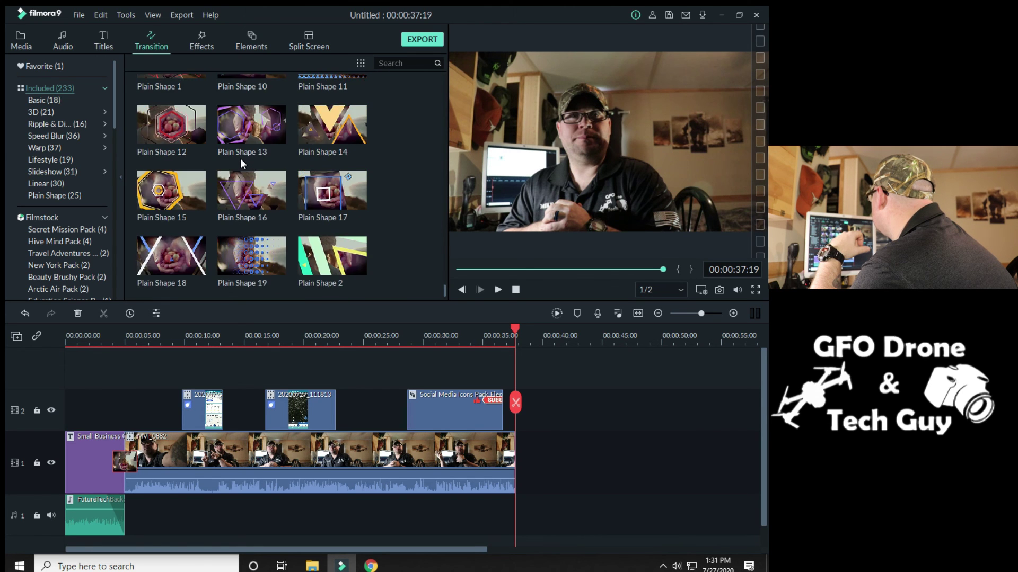
scroll(240, 158, down, 5)
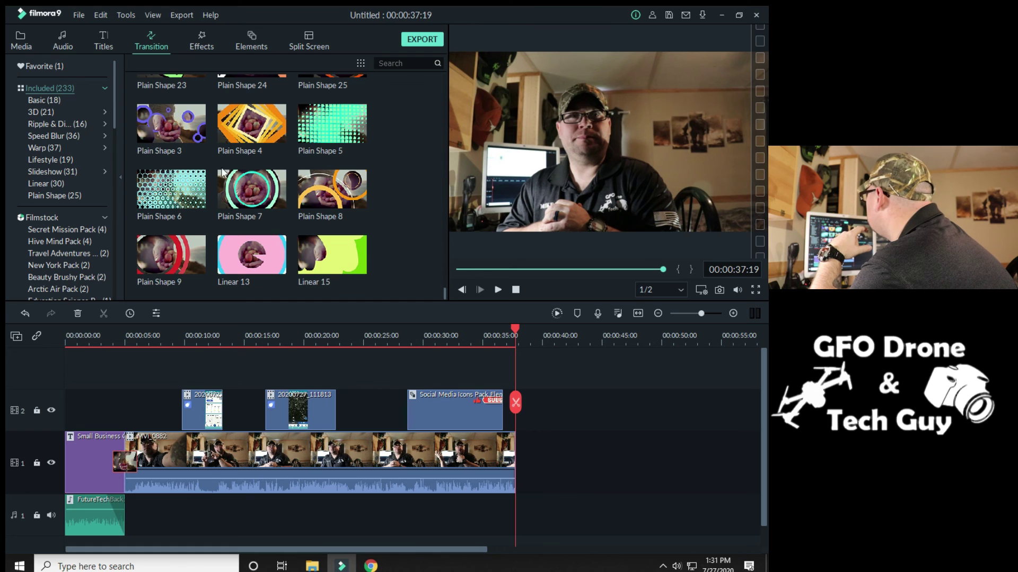
scroll(59, 182, down, 8)
scroll(100, 193, down, 5)
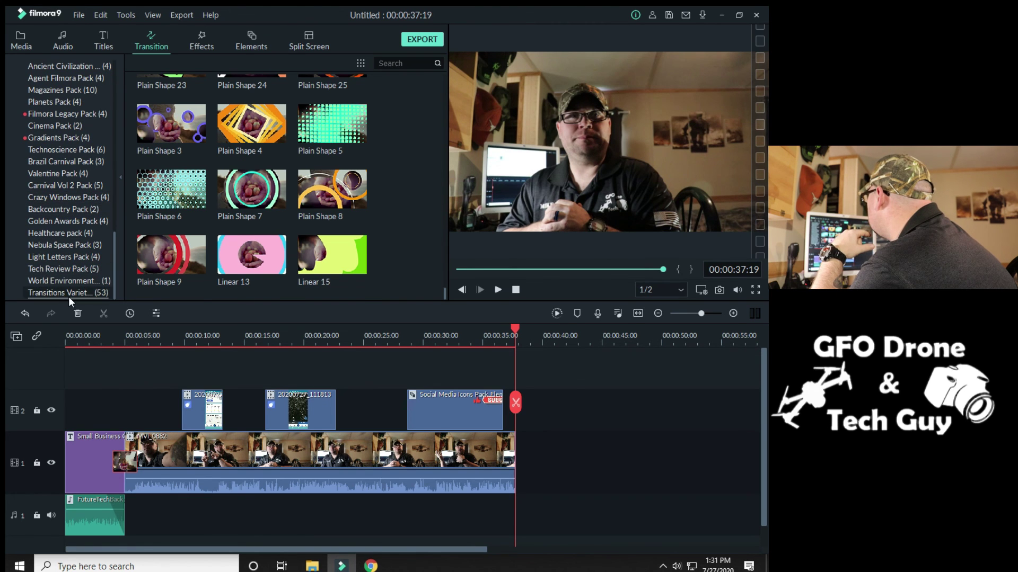
Step: Show the Transitions Variety pack and preview one of its transitions
click(69, 295)
scroll(255, 179, down, 4)
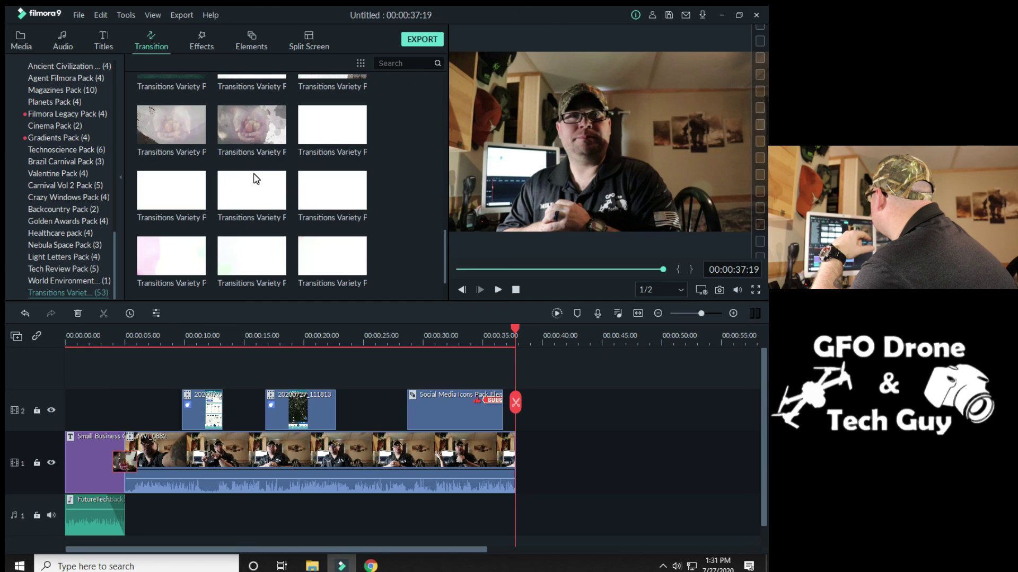
click(273, 134)
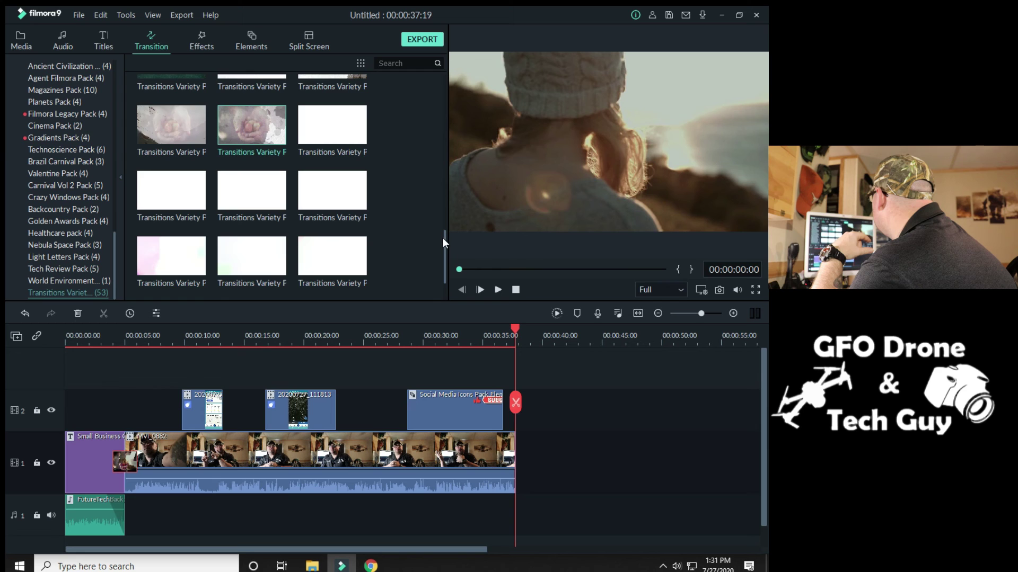
drag(445, 238, 443, 272)
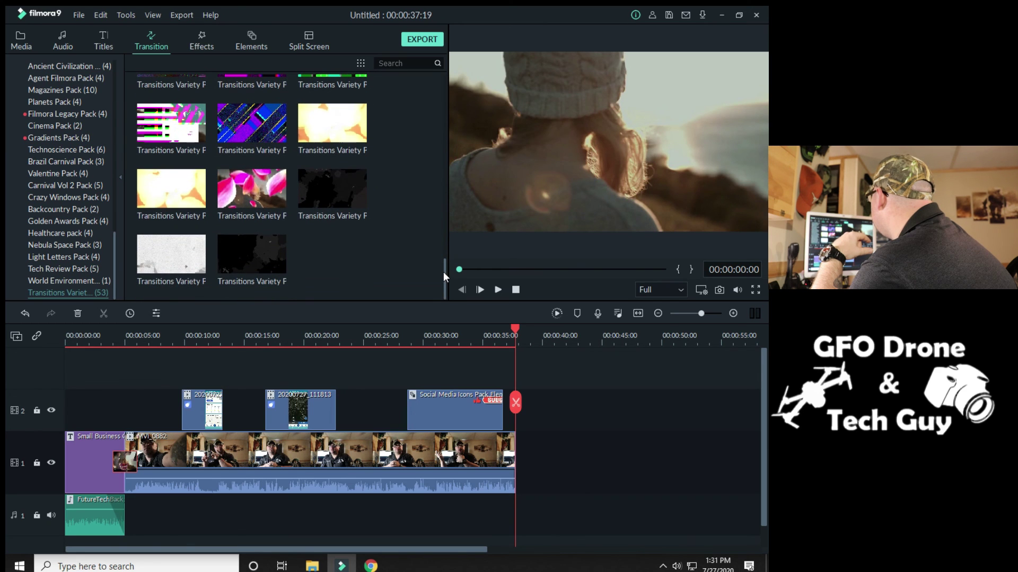
Step: Browse World Environment, Tech Review, Light Letters, Nebula Space, Healthcare, Golden Awards and Backcountry packs
click(58, 281)
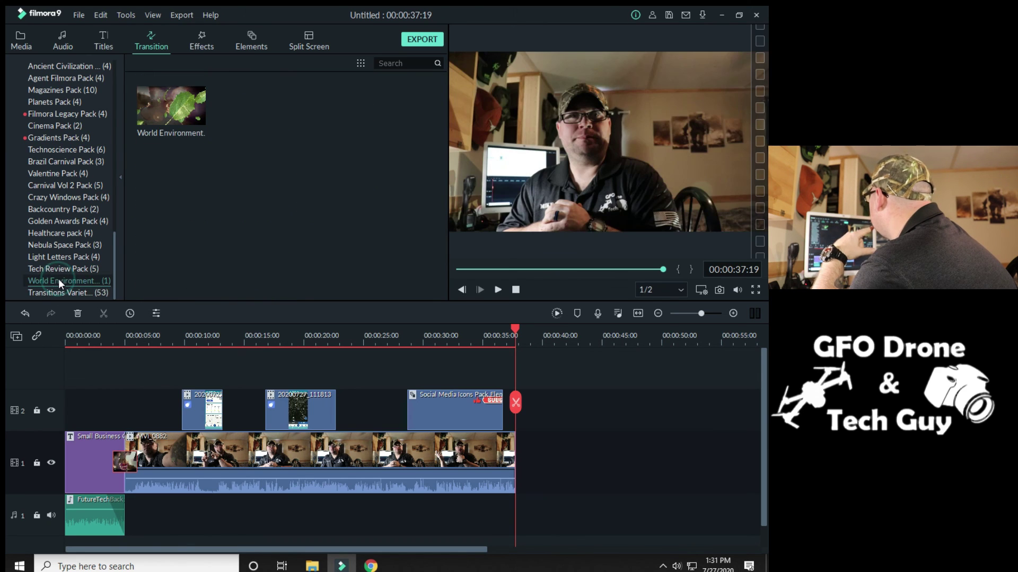
click(62, 270)
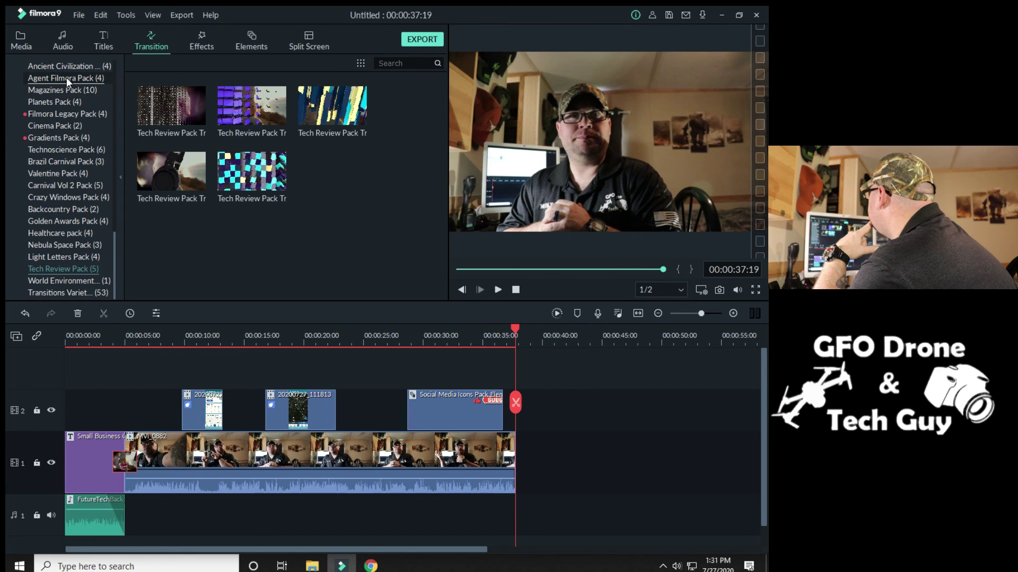
click(62, 257)
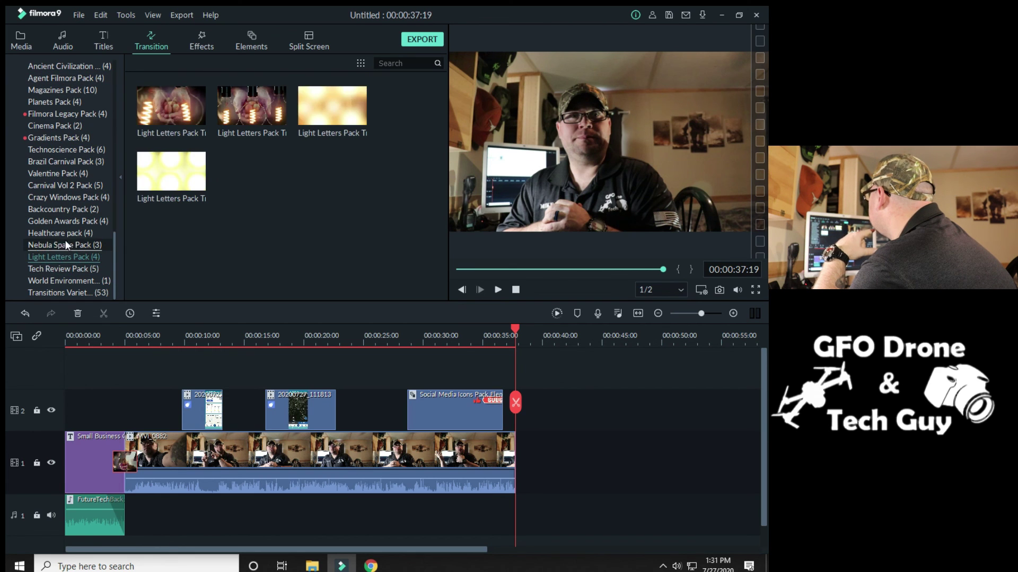
click(64, 243)
click(65, 233)
click(69, 220)
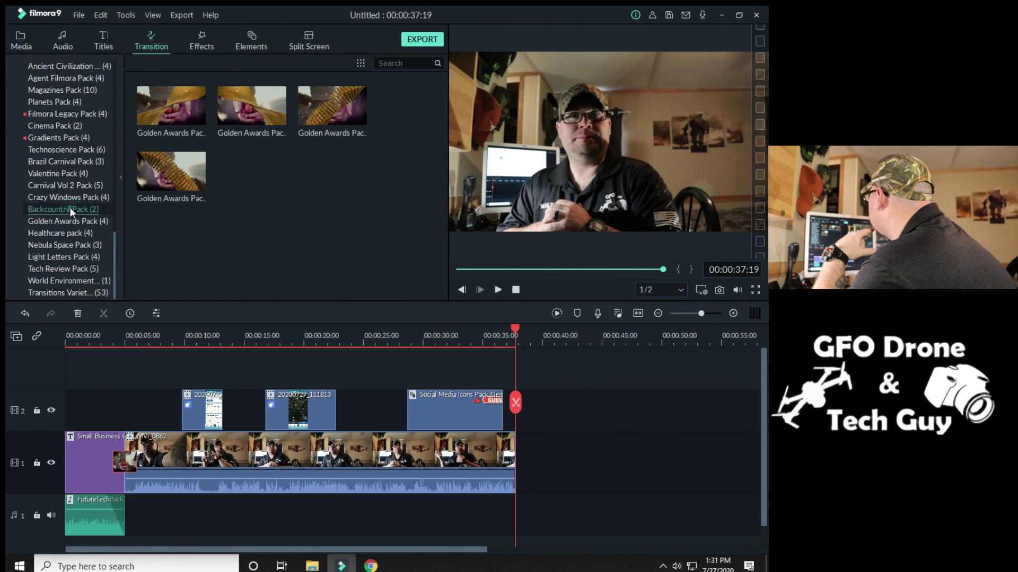
click(70, 209)
Step: Browse Carnival Vol 2 through Planets packs, ending on the Magazines Pack's 10 transitions
click(74, 186)
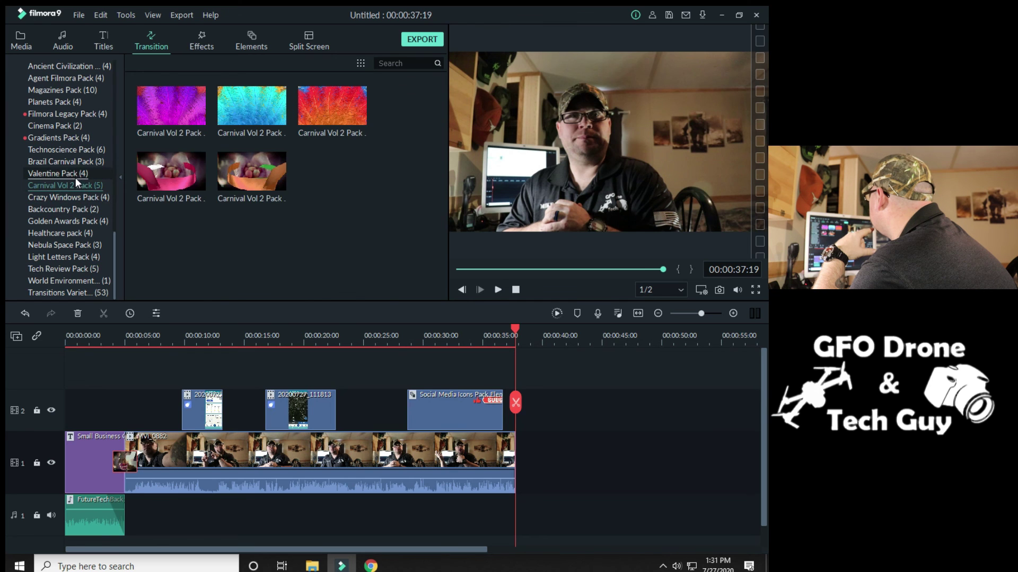
click(77, 174)
click(79, 150)
click(85, 138)
click(85, 127)
click(85, 114)
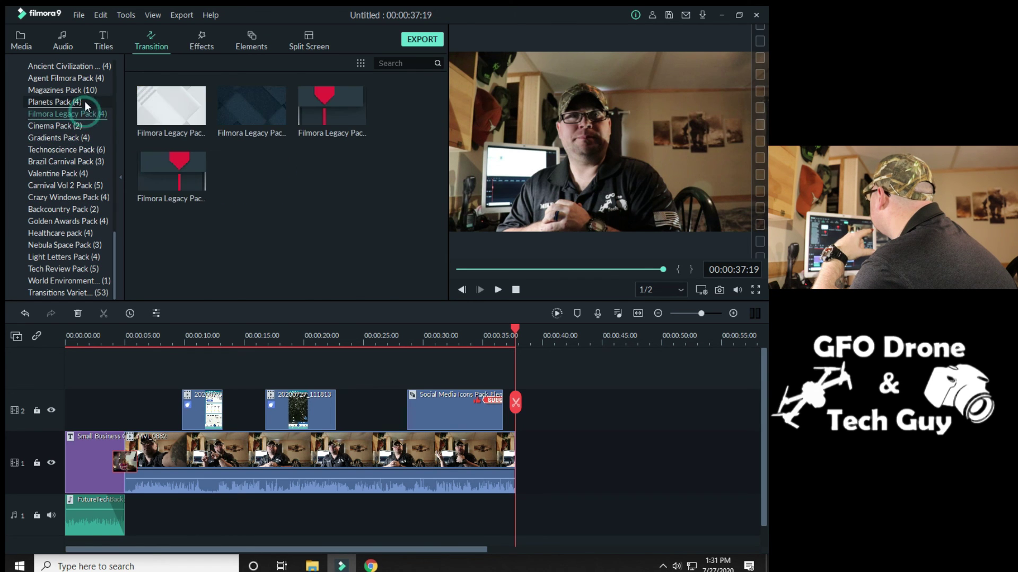
click(87, 101)
click(89, 91)
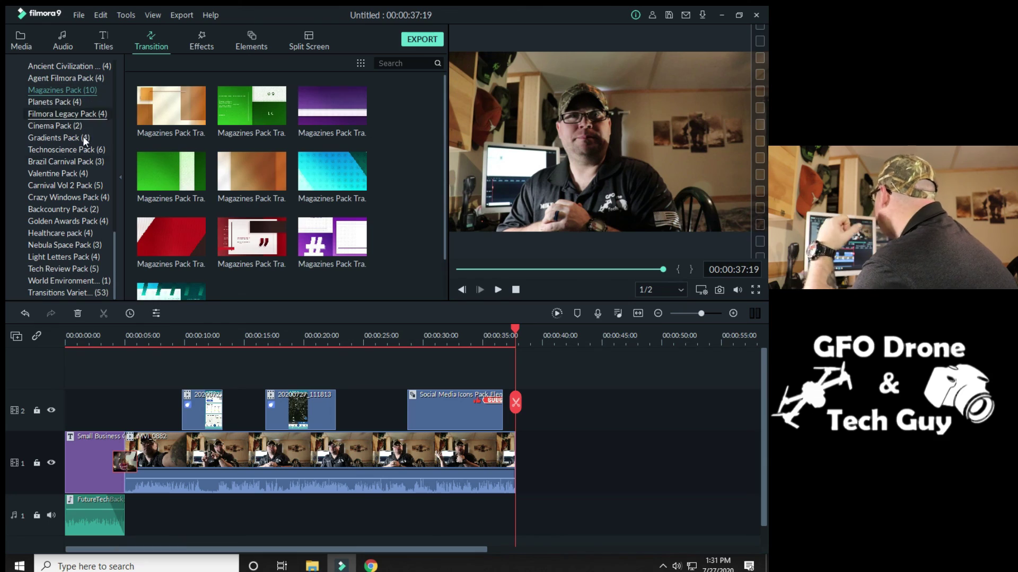